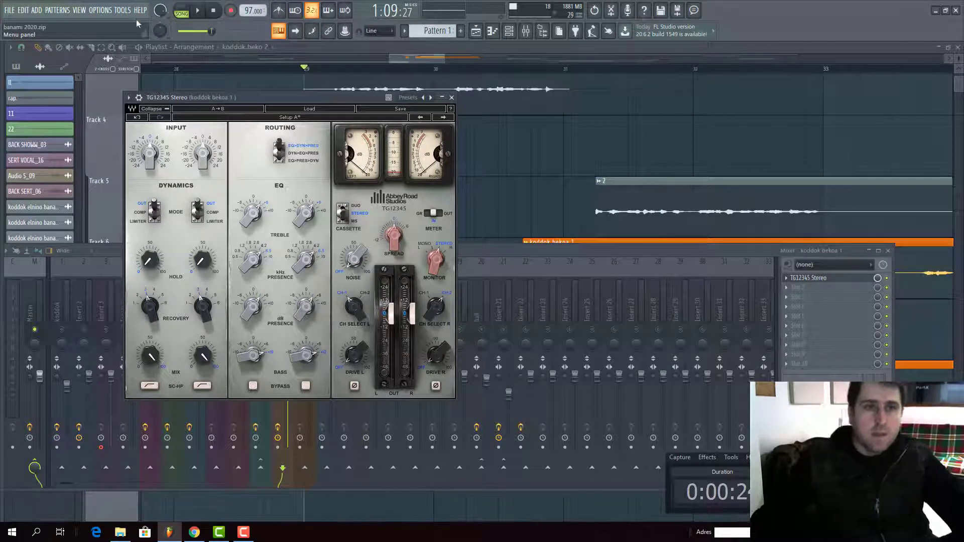
Reposition the TG12345 Stereo window over the mixer and set the left EQ treble to 5.1.
{"action": "left_click_drag", "start_coordinate": [142, 99], "coordinate": [182, 107]}
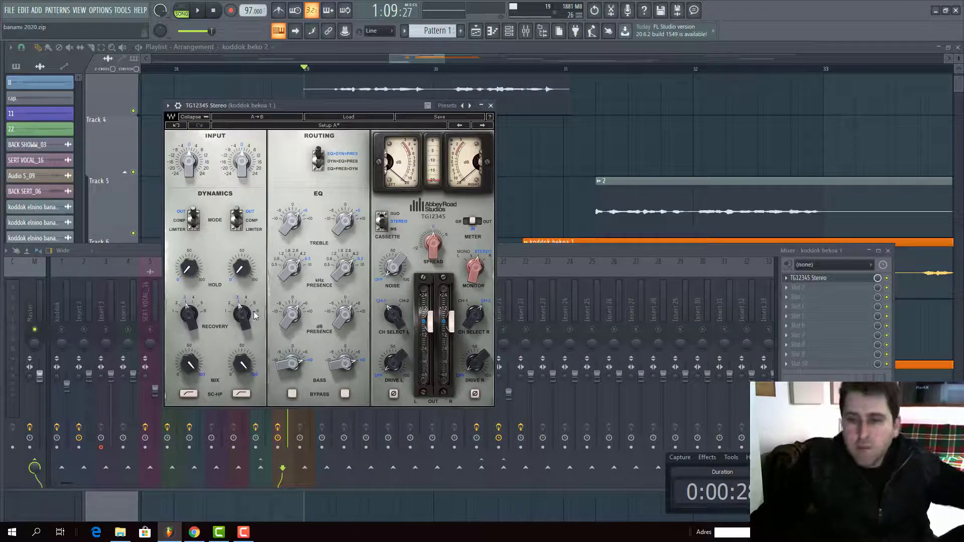
{"action": "left_click_drag", "start_coordinate": [327, 105], "coordinate": [351, 108]}
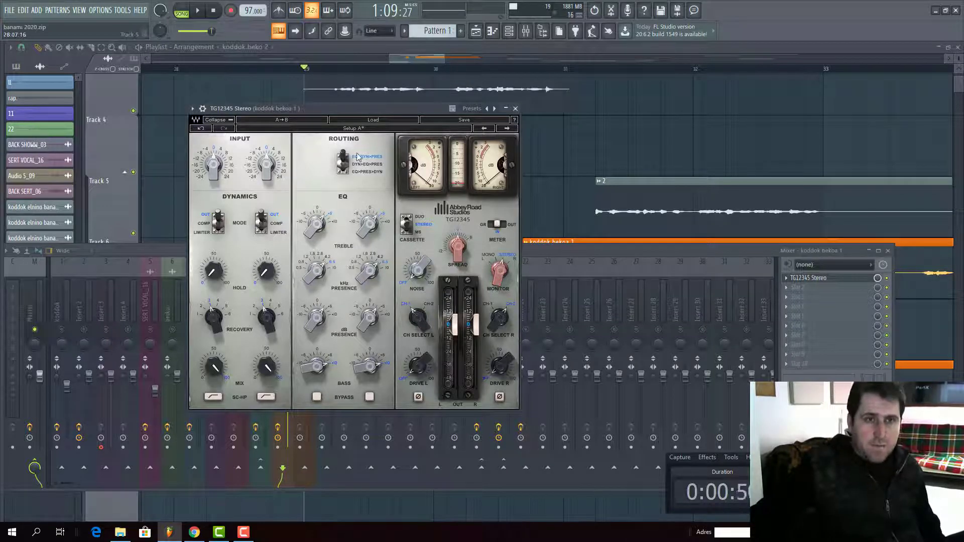
{"action": "left_click_drag", "start_coordinate": [310, 236], "coordinate": [311, 232]}
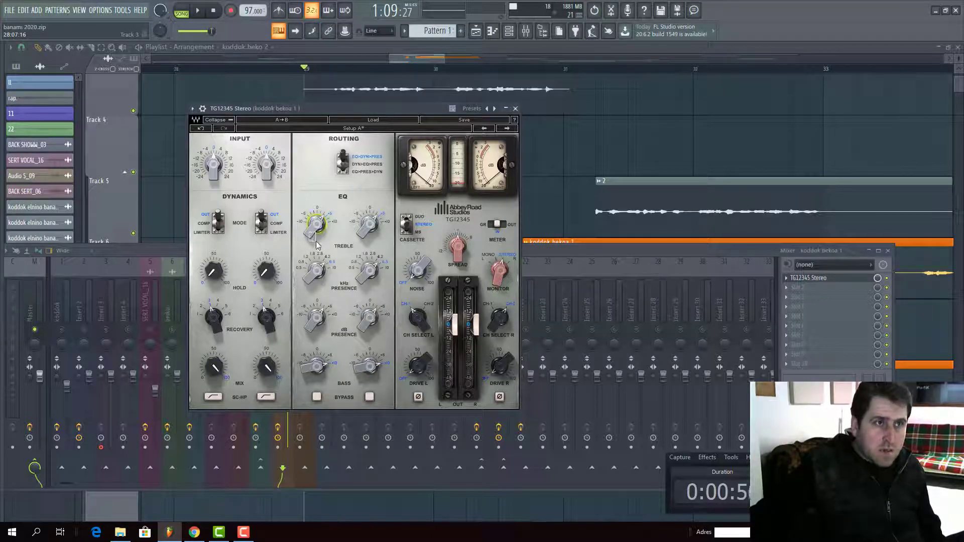
{"action": "scroll", "coordinate": [322, 234], "scroll_direction": "up", "scroll_amount": 2}
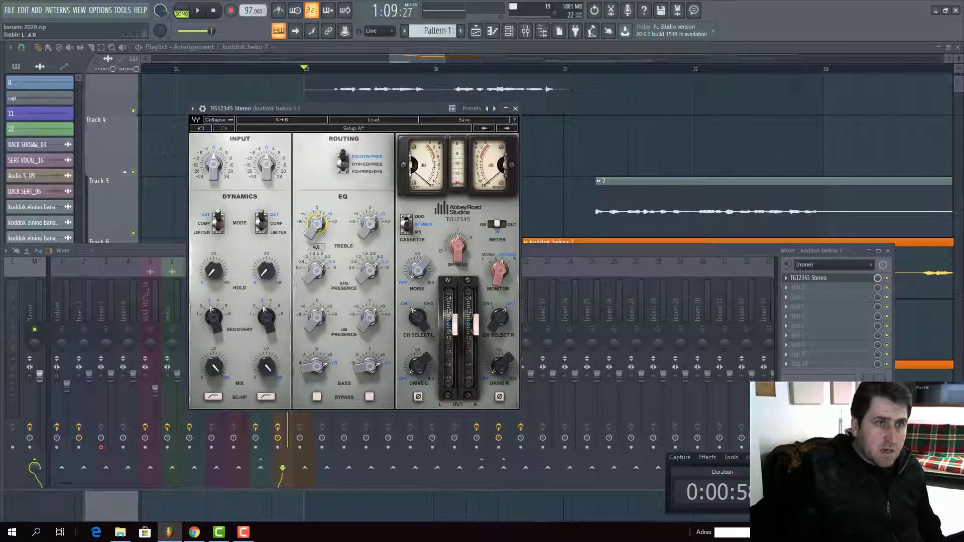
{"action": "scroll", "coordinate": [322, 224], "scroll_direction": "up", "scroll_amount": 2}
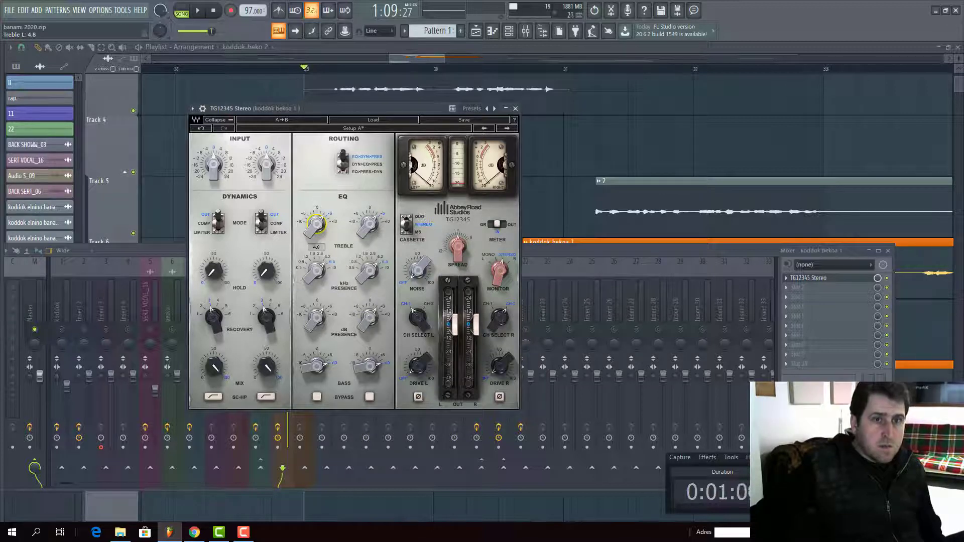
{"action": "scroll", "coordinate": [370, 229], "scroll_direction": "up", "scroll_amount": 2}
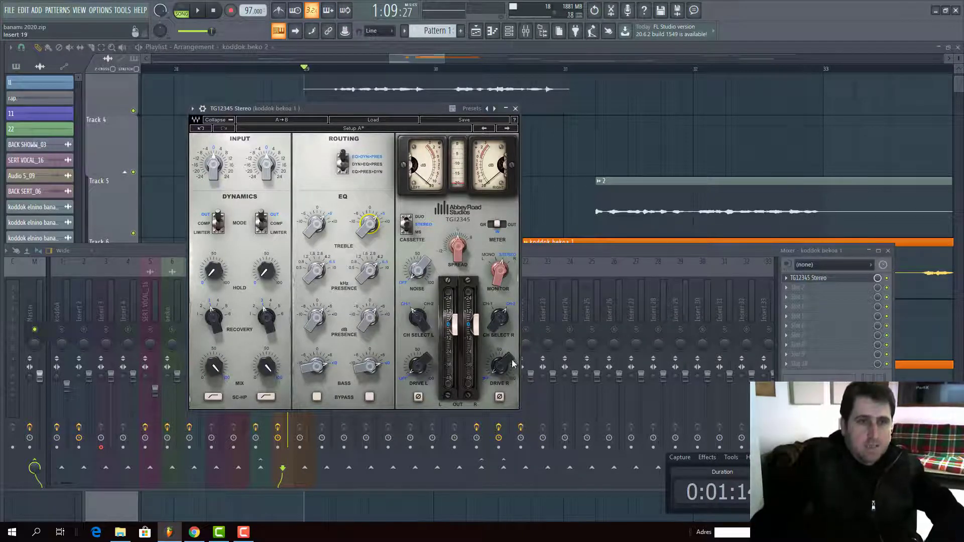
{"action": "left_click", "coordinate": [315, 225]}
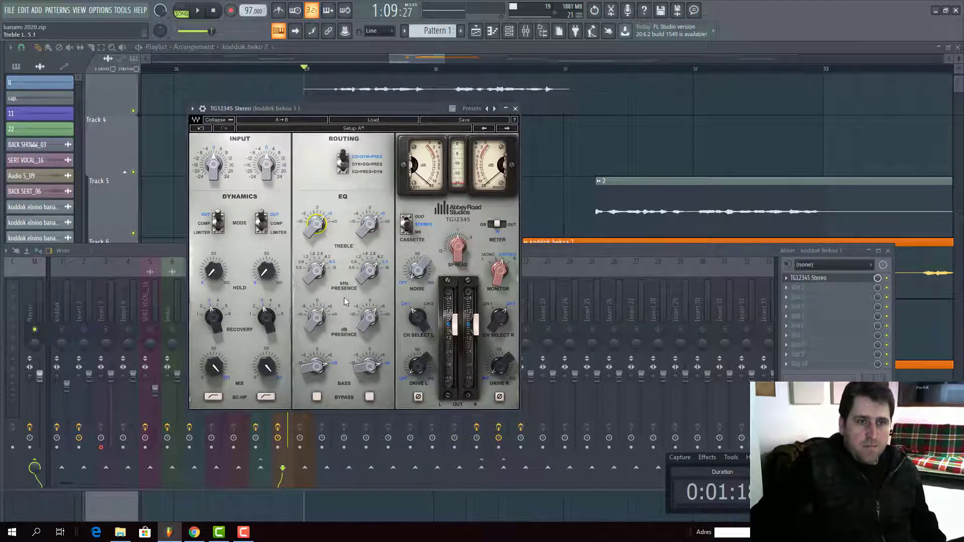
{"action": "left_click", "coordinate": [315, 232]}
Set the left EQ presence to 5.04 kHz with a gain of 4.0 dB, and the left bass to 7.8.
{"action": "left_click", "coordinate": [315, 267]}
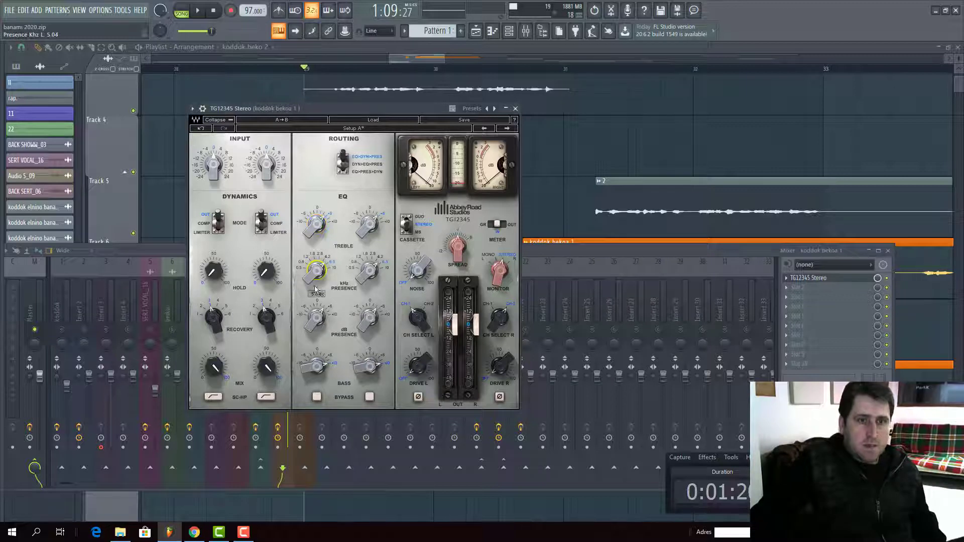
{"action": "left_click", "coordinate": [315, 316]}
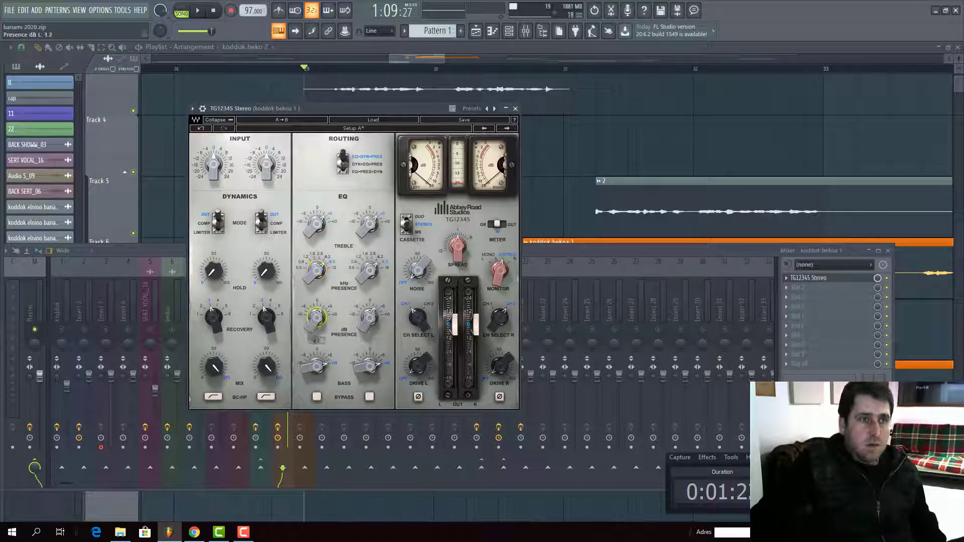
{"action": "left_click_drag", "start_coordinate": [315, 316], "coordinate": [315, 313]}
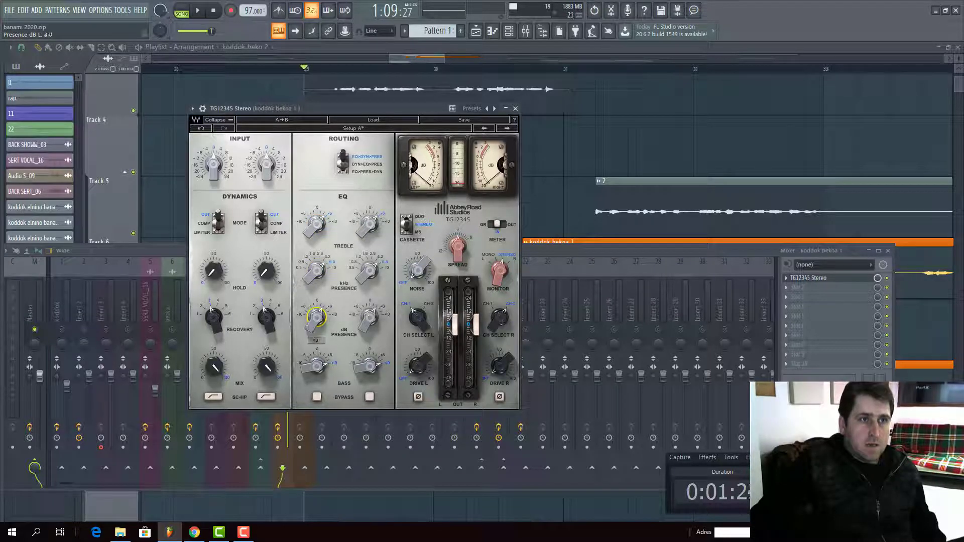
{"action": "left_click", "coordinate": [316, 366]}
{"action": "left_click_drag", "start_coordinate": [315, 366], "coordinate": [315, 369]}
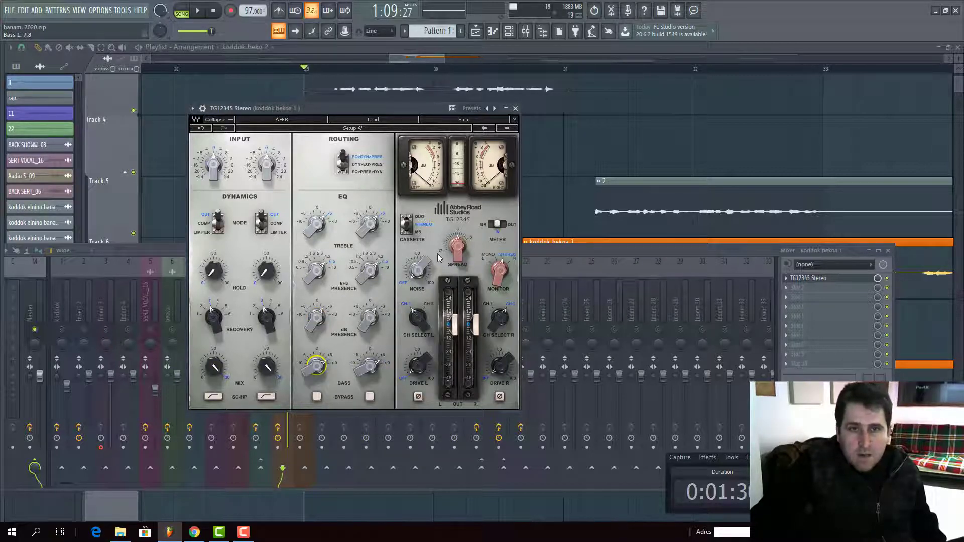
Play the arrangement from the song marker with the adjusted EQ, and stop playback.
{"action": "left_click", "coordinate": [200, 11]}
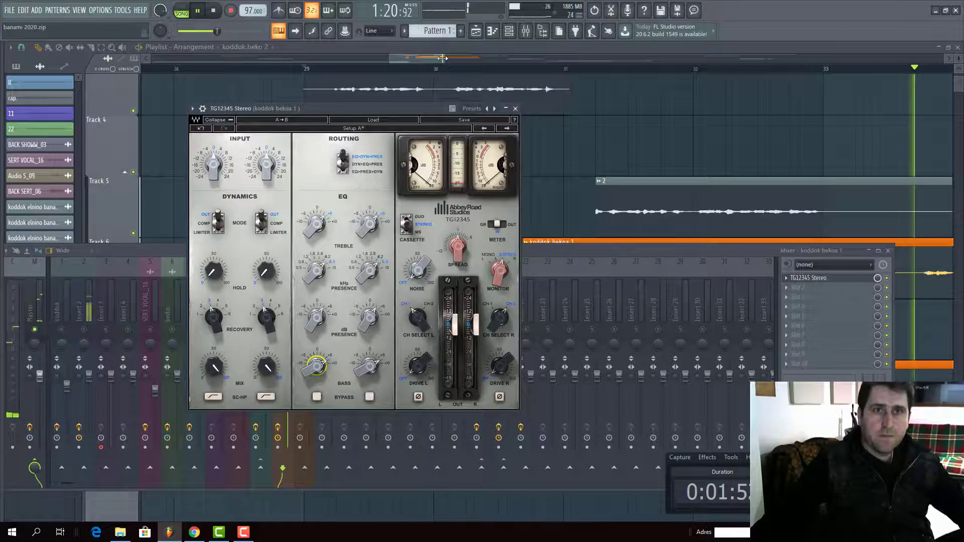
{"action": "left_click", "coordinate": [325, 51]}
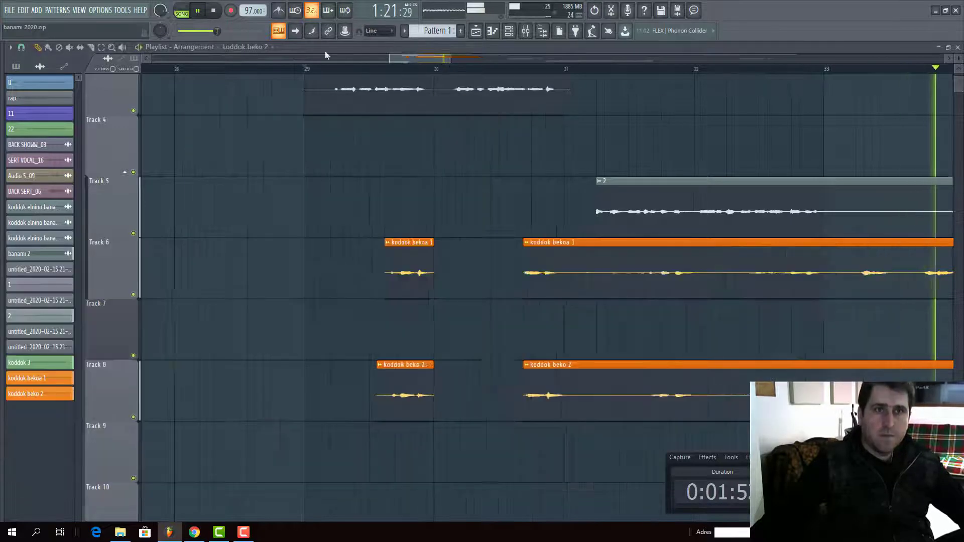
{"action": "left_click", "coordinate": [214, 10]}
Bring back the mixer with the TG12345 Stereo slot and play the arrangement again from the marker.
{"action": "left_click", "coordinate": [526, 31]}
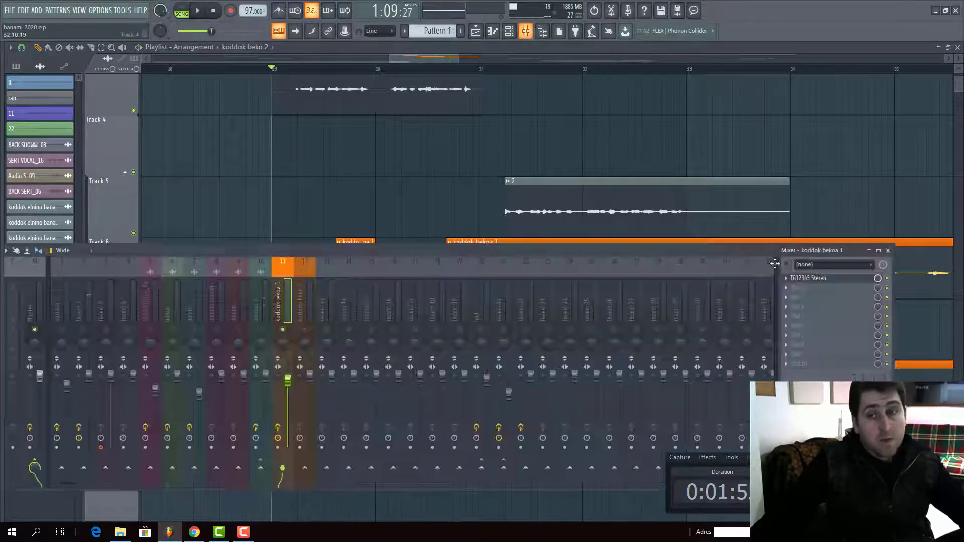
{"action": "left_click", "coordinate": [854, 278]}
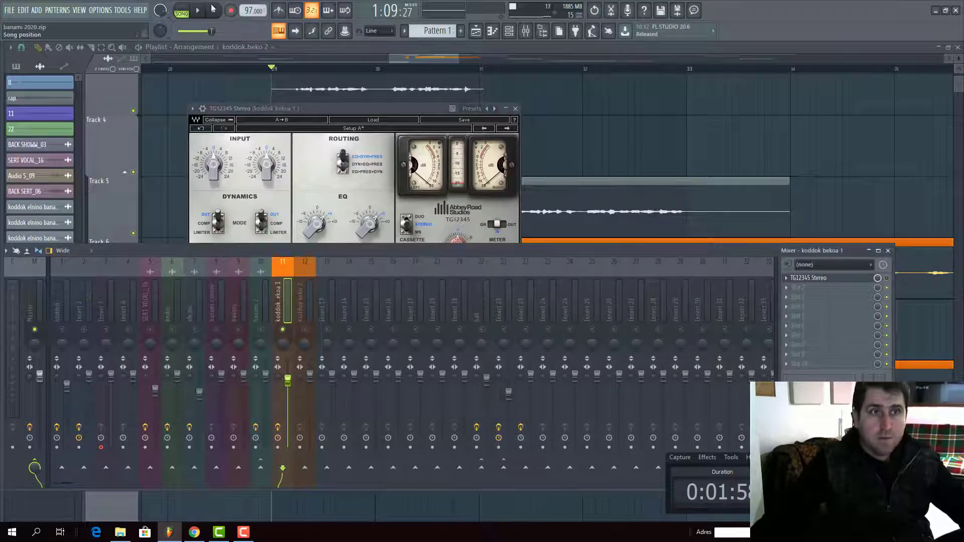
{"action": "key", "text": "space"}
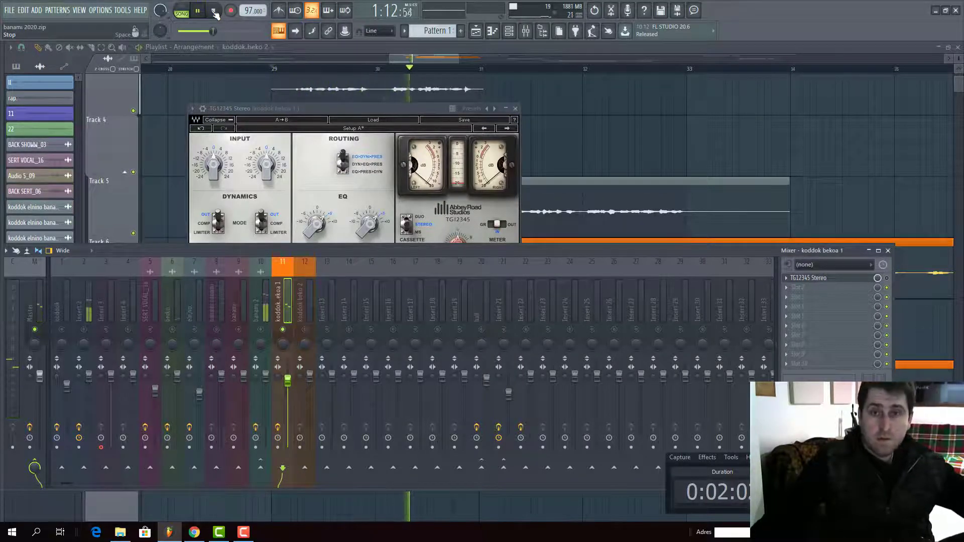
{"action": "left_click", "coordinate": [215, 12]}
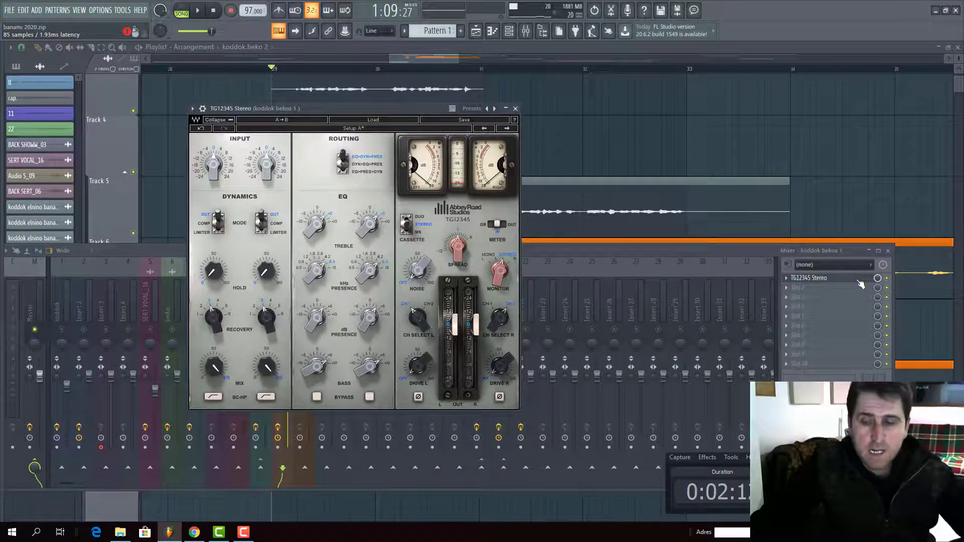
Try the Limiter and Comp dynamics modes on both channels, returning the mode to Out.
{"action": "left_click", "coordinate": [263, 234]}
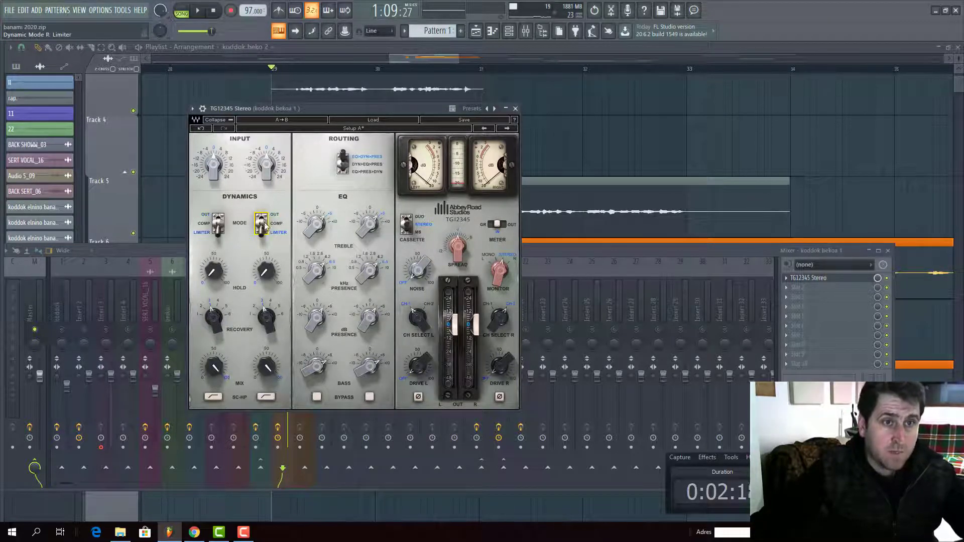
{"action": "left_click", "coordinate": [261, 224]}
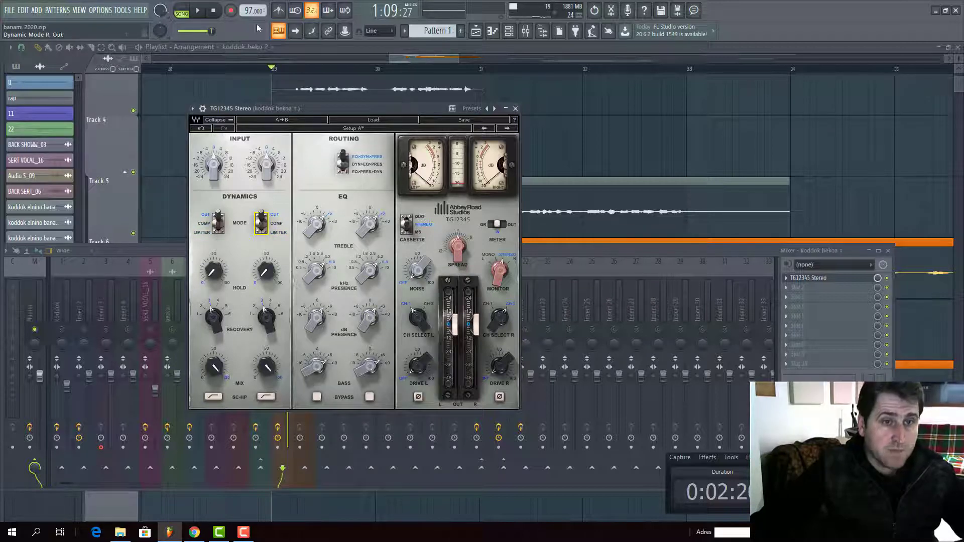
{"action": "left_click", "coordinate": [219, 223]}
{"action": "left_click", "coordinate": [219, 225]}
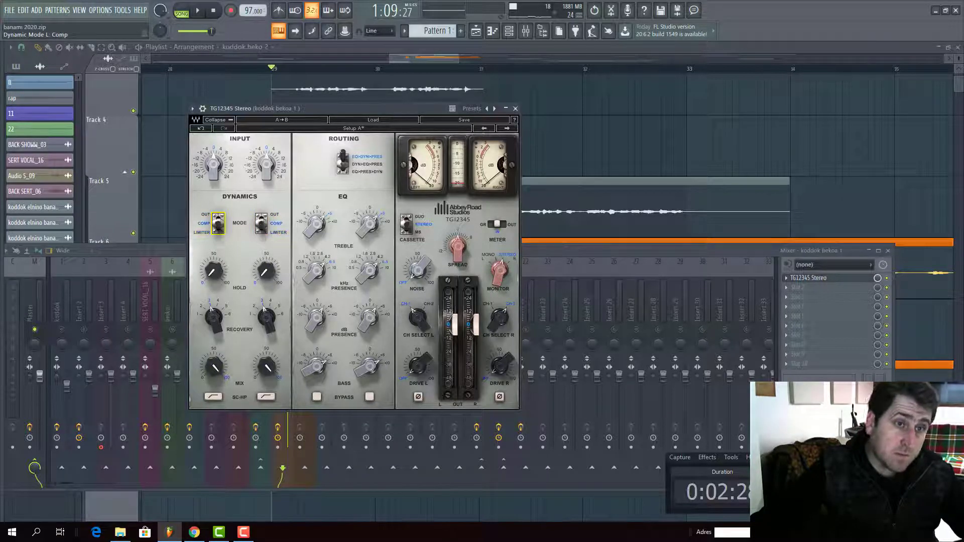
{"action": "left_click", "coordinate": [219, 222]}
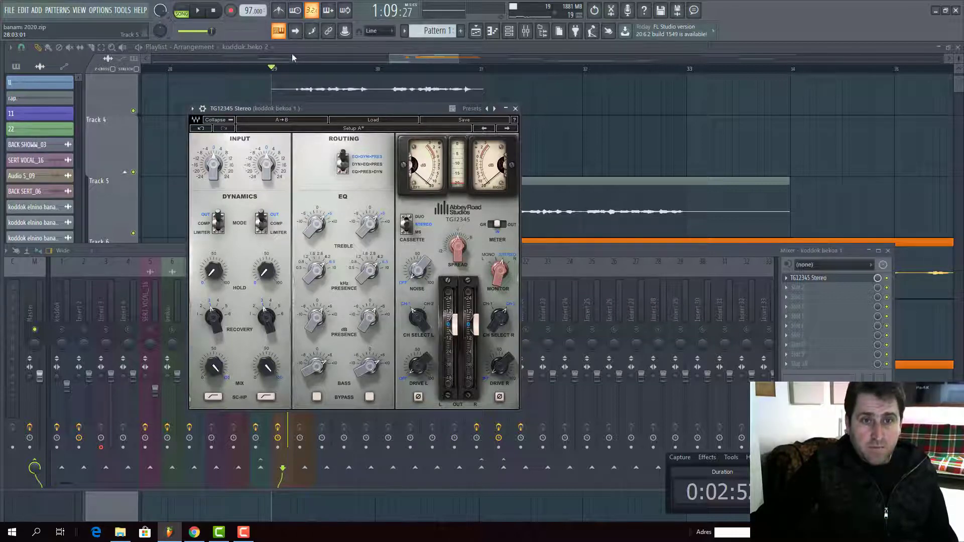
Audition the Drive R amount during playback, stop, and set it to 7.12.
{"action": "left_click", "coordinate": [197, 10]}
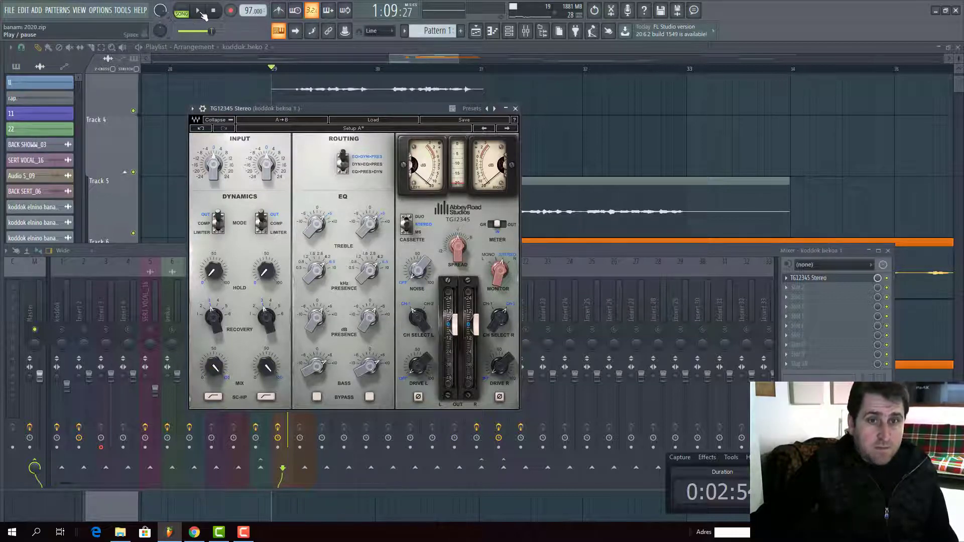
{"action": "left_click_drag", "start_coordinate": [496, 376], "coordinate": [496, 394]}
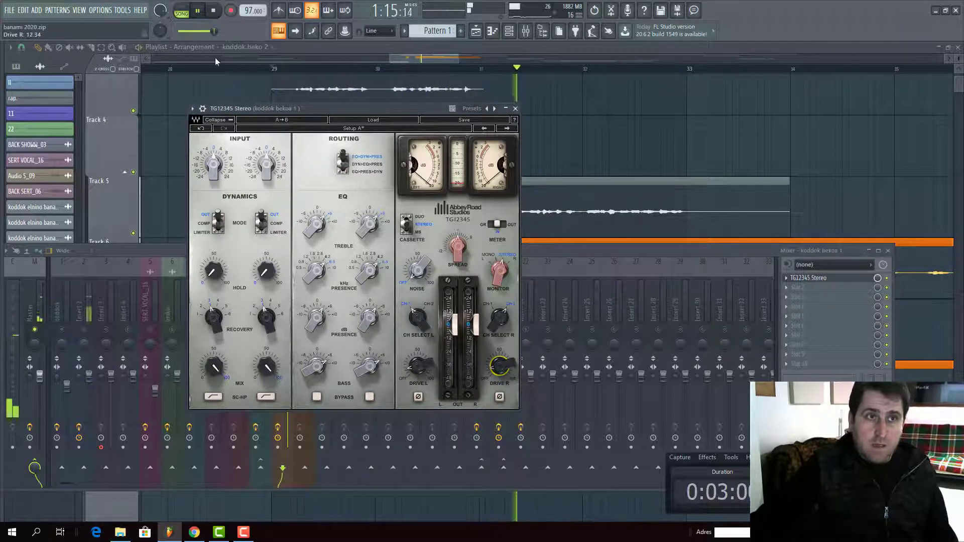
{"action": "key", "text": "space"}
{"action": "left_click_drag", "start_coordinate": [509, 388], "coordinate": [508, 391]}
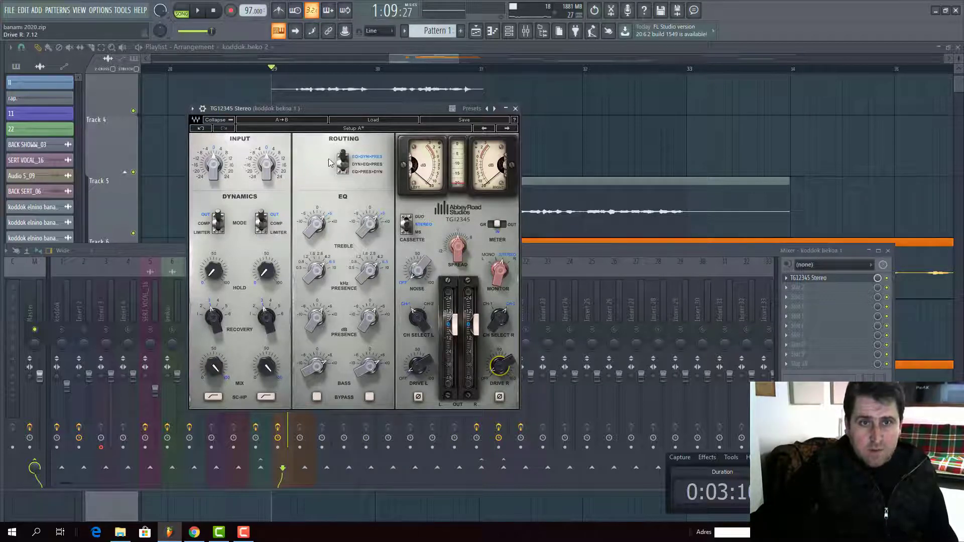
Audition the Noise amount during playback, set it to 28.2, and briefly play the result.
{"action": "left_click", "coordinate": [197, 14]}
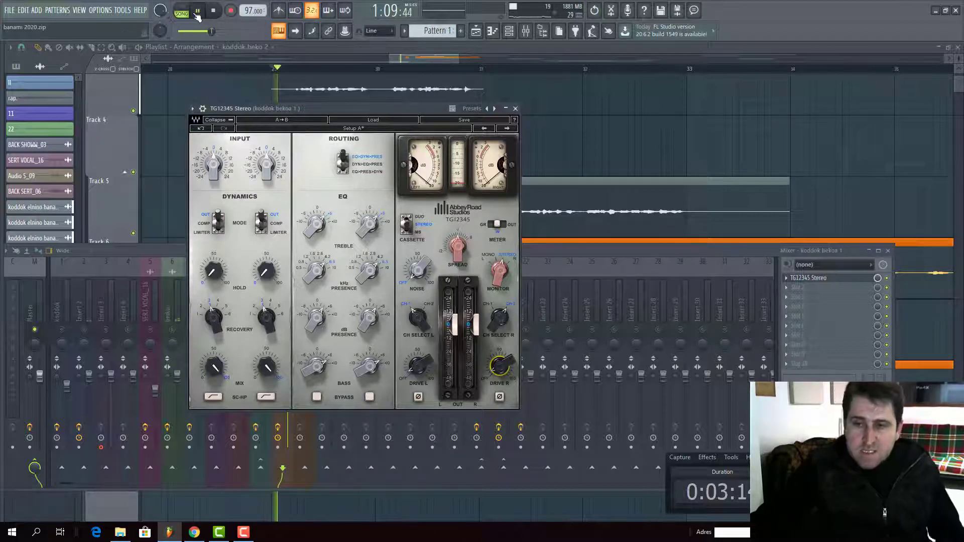
{"action": "left_click_drag", "start_coordinate": [418, 280], "coordinate": [418, 289]}
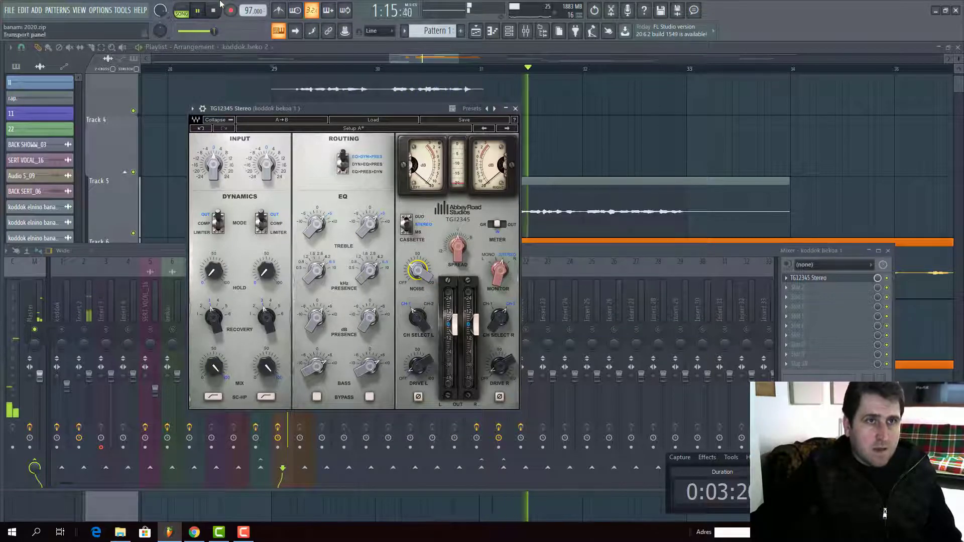
{"action": "key", "text": "space"}
{"action": "left_click_drag", "start_coordinate": [420, 275], "coordinate": [420, 277]}
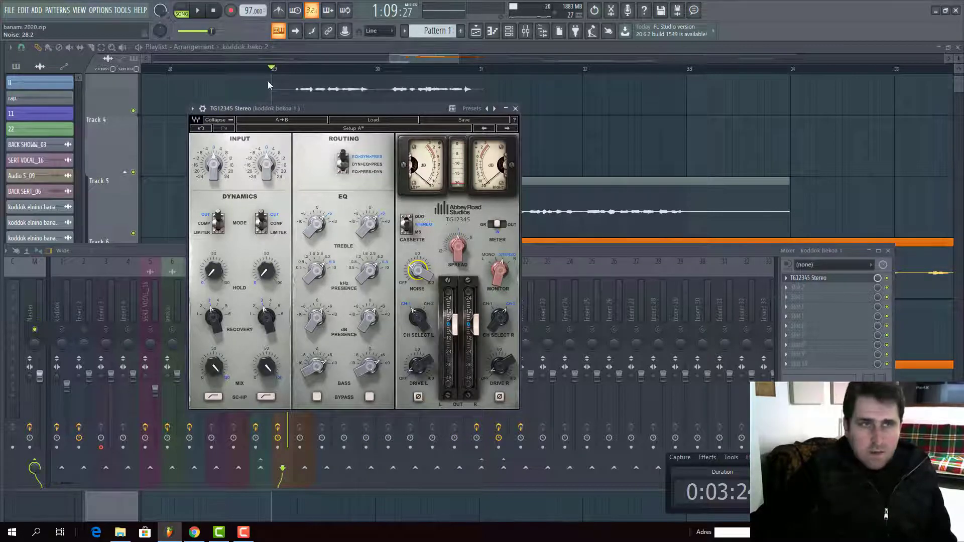
{"action": "left_click", "coordinate": [198, 11]}
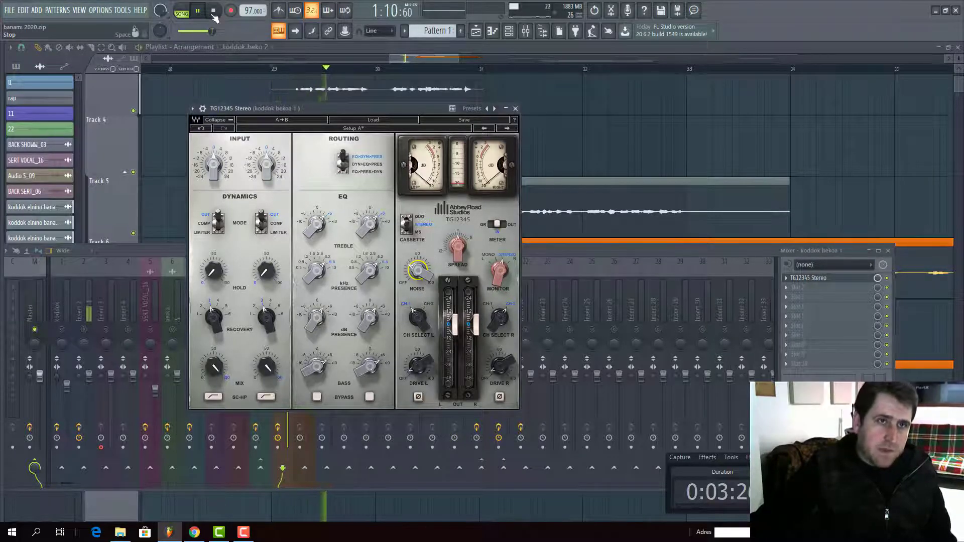
{"action": "left_click", "coordinate": [213, 11]}
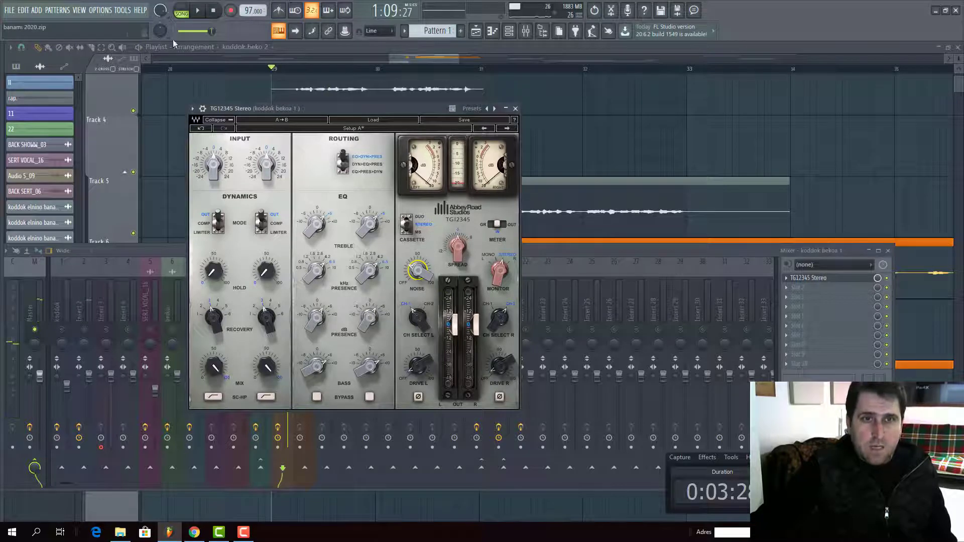
Audition the stereo Spread during playback at 5.0 and back near zero, and stop playback.
{"action": "left_click", "coordinate": [197, 10]}
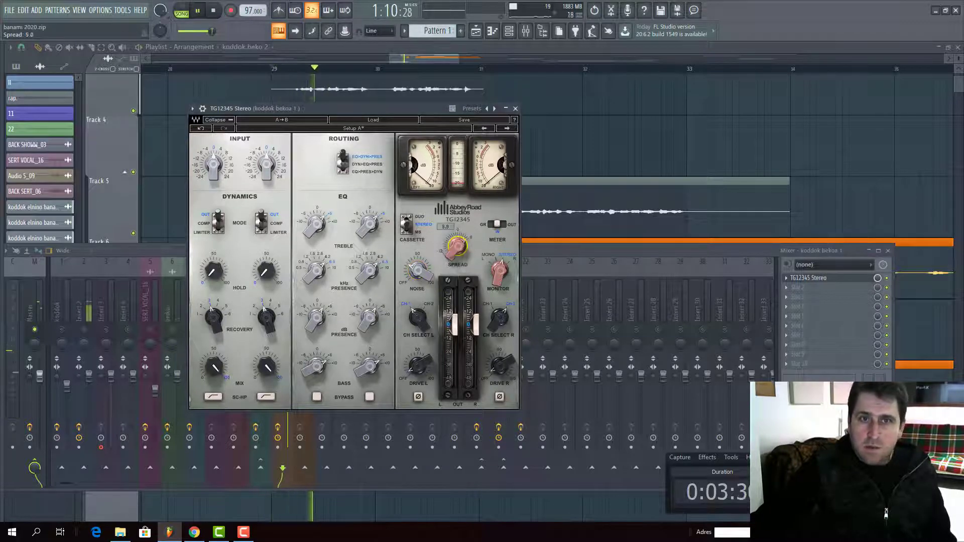
{"action": "mouse_move", "coordinate": [458, 246]}
{"action": "left_mouse_down"}
{"action": "mouse_move", "coordinate": [458, 263]}
{"action": "mouse_move", "coordinate": [458, 252]}
{"action": "left_mouse_up"}
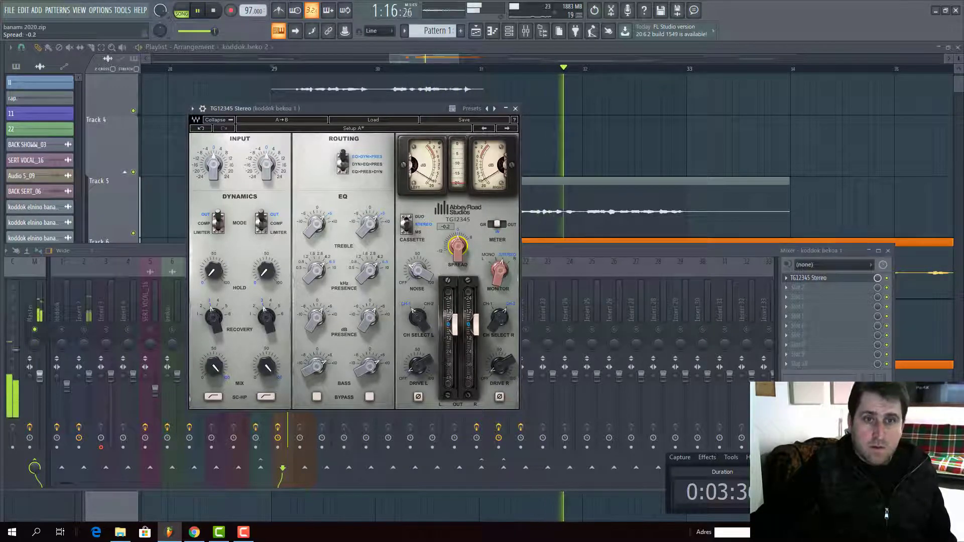
{"action": "key", "text": "space"}
{"action": "left_click_drag", "start_coordinate": [474, 250], "coordinate": [474, 252]}
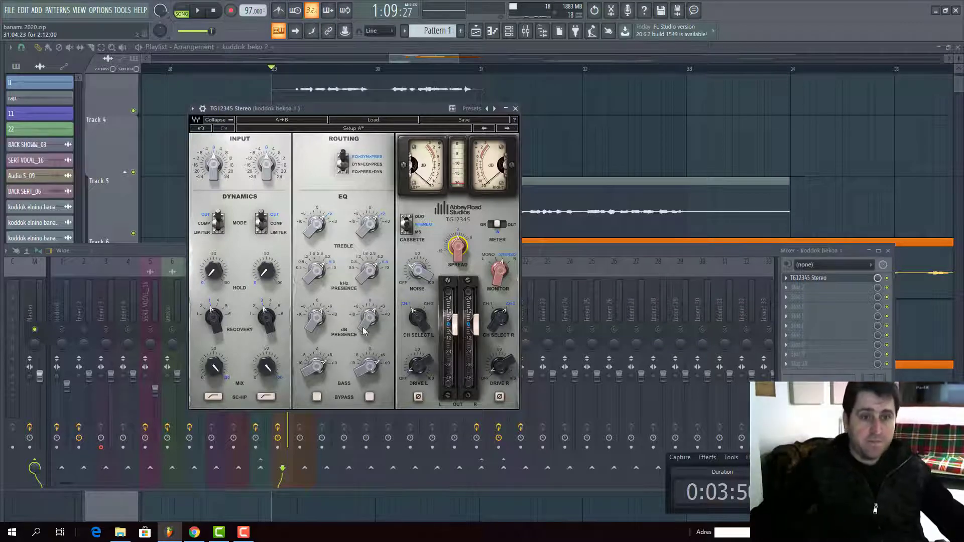
Load the Pre 1973 effect into the second slot of the koddok bekoa 1 mixer track and reposition its window.
{"action": "left_click", "coordinate": [803, 287]}
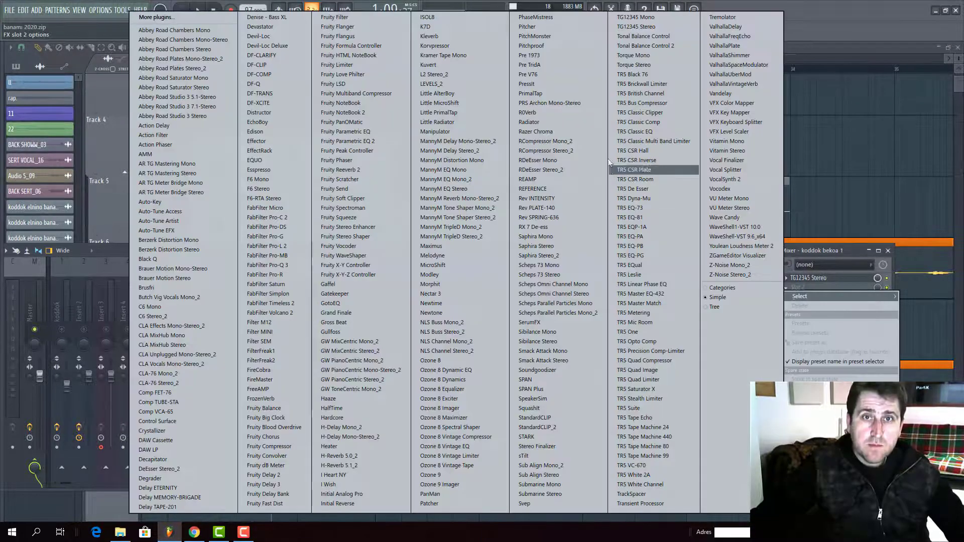
{"action": "left_click", "coordinate": [529, 55]}
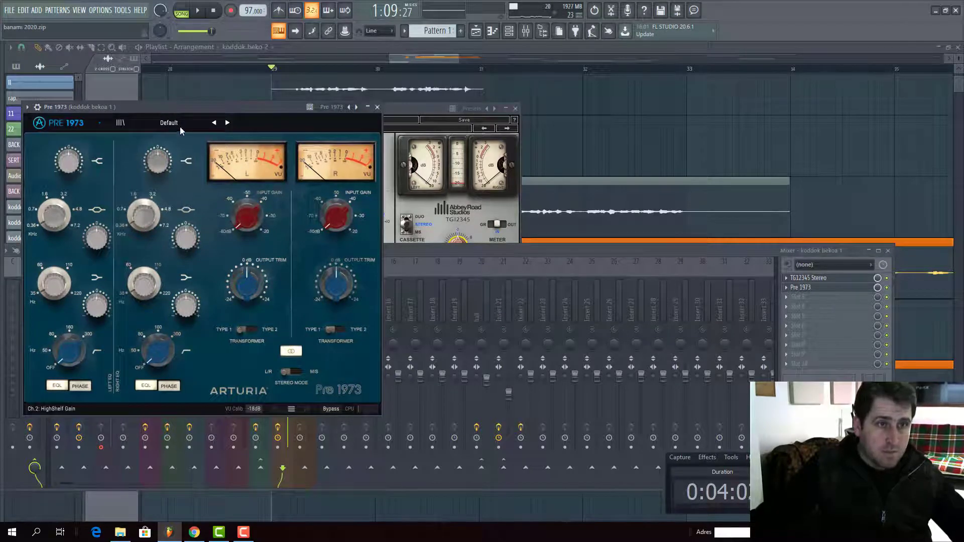
{"action": "left_click_drag", "start_coordinate": [180, 108], "coordinate": [276, 119]}
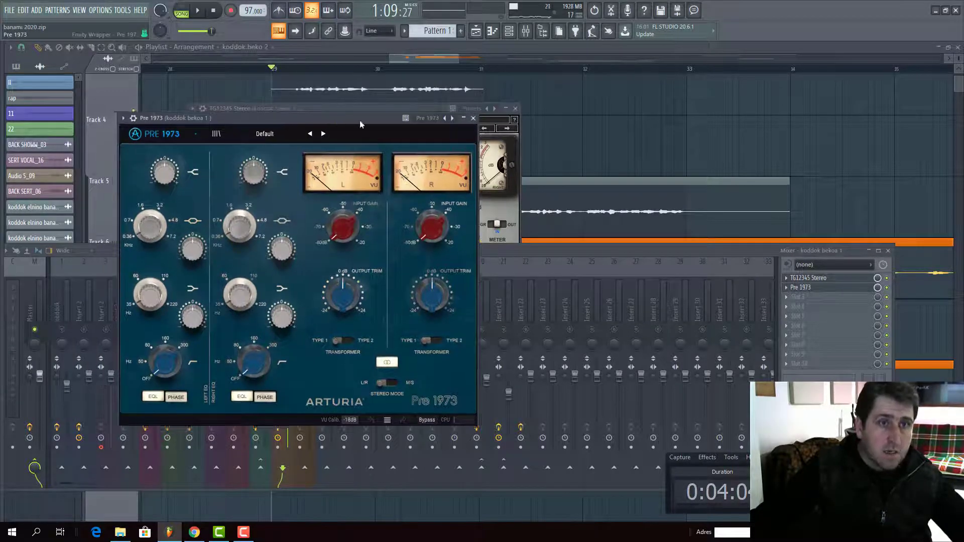
Remove the Pre 1973 effect from the koddok bekoa 1 mixer track and load TR5 Bus Compressor into its second slot instead.
{"action": "left_click_drag", "start_coordinate": [359, 121], "coordinate": [398, 125]}
{"action": "left_click", "coordinate": [786, 287]}
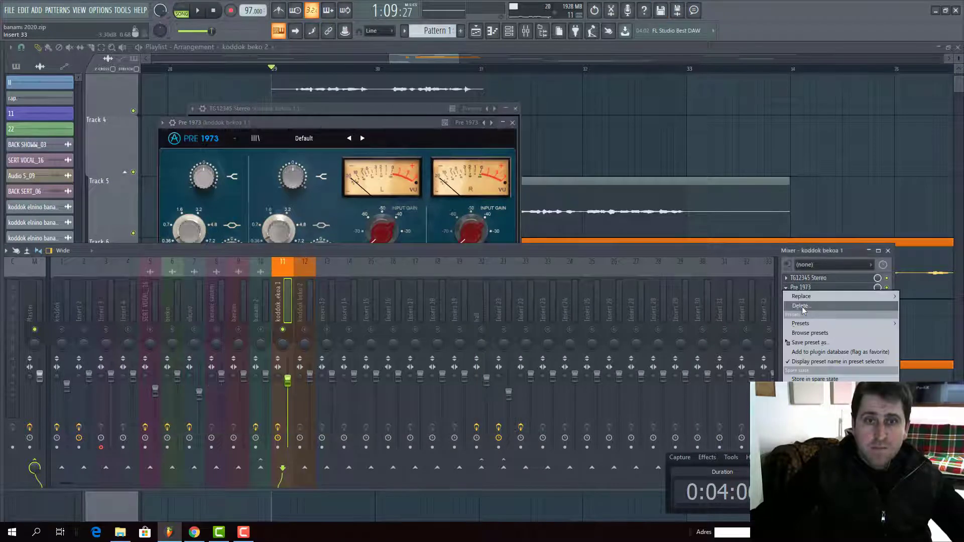
{"action": "left_click", "coordinate": [803, 307]}
{"action": "left_click", "coordinate": [535, 304]}
{"action": "left_click", "coordinate": [786, 287]}
{"action": "mouse_move", "coordinate": [790, 296]}
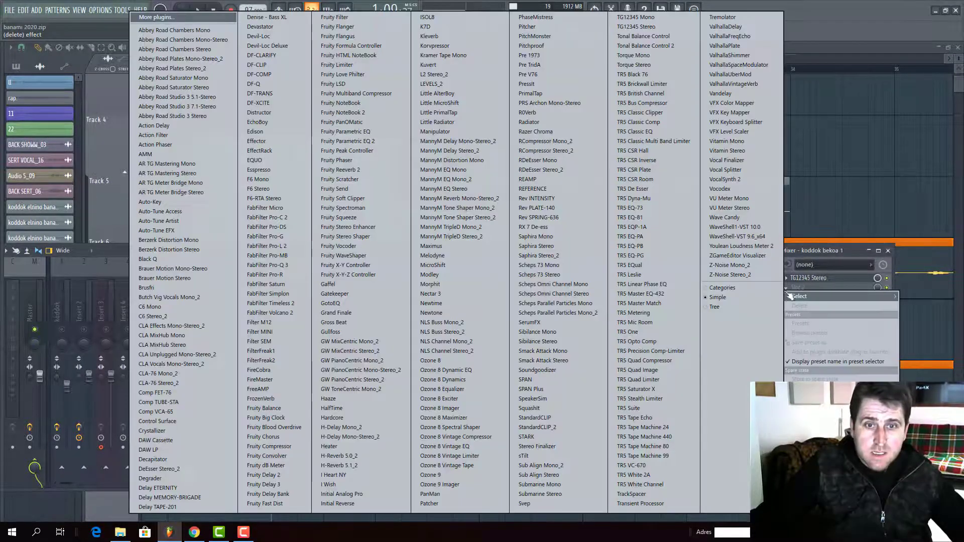
{"action": "left_click", "coordinate": [643, 104]}
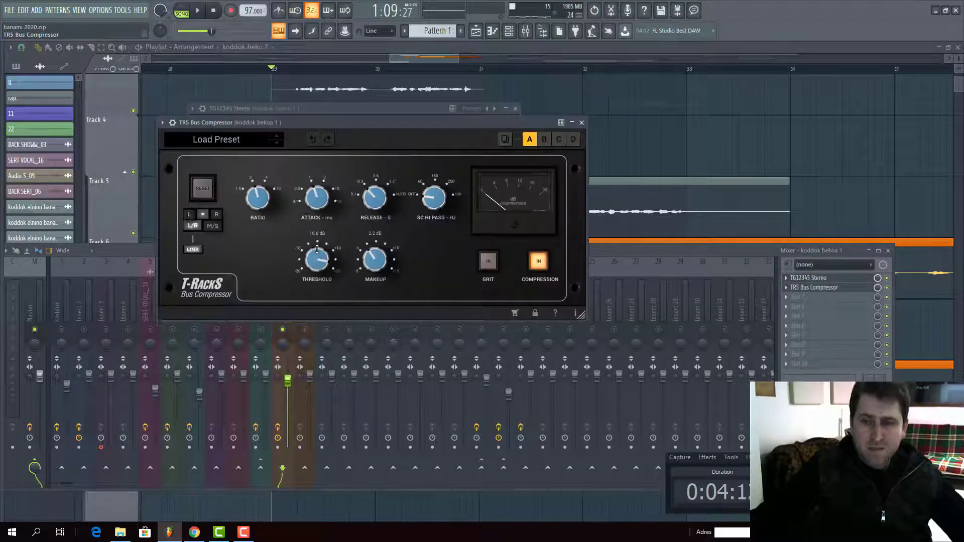
Lower the bus compressor's threshold to 0.8 dB, adjusting it by ear while the song plays, and stop playback.
{"action": "left_click_drag", "start_coordinate": [319, 259], "coordinate": [320, 282]}
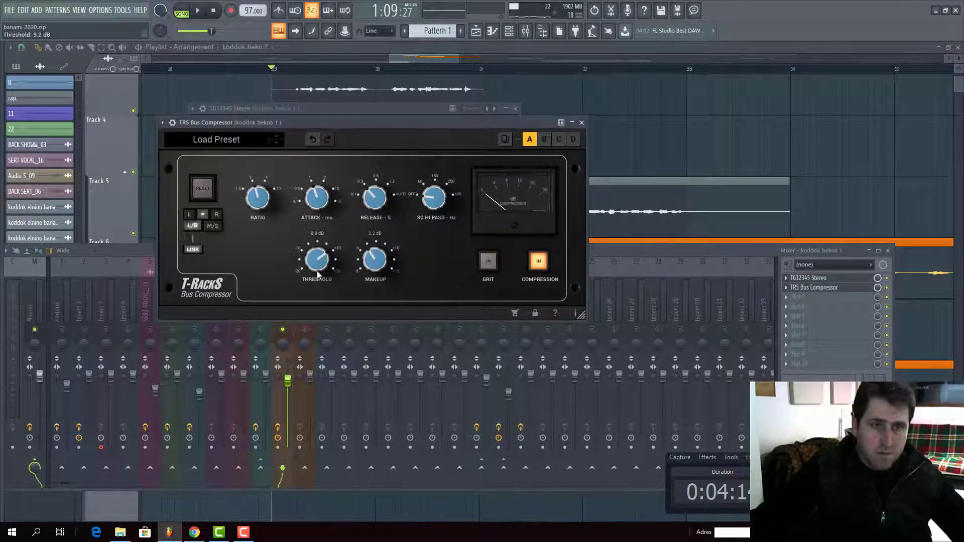
{"action": "left_click", "coordinate": [198, 11]}
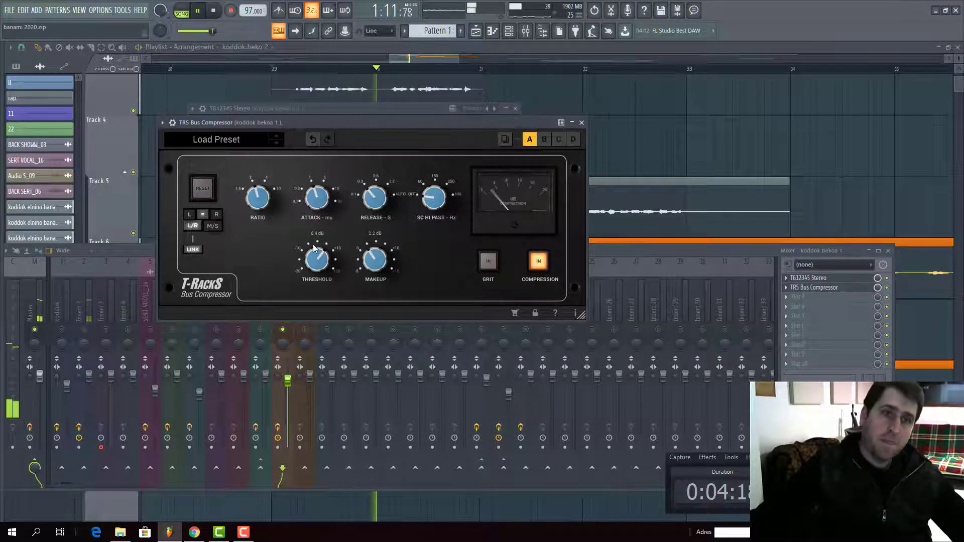
{"action": "scroll", "coordinate": [321, 269], "scroll_direction": "down", "scroll_amount": 4}
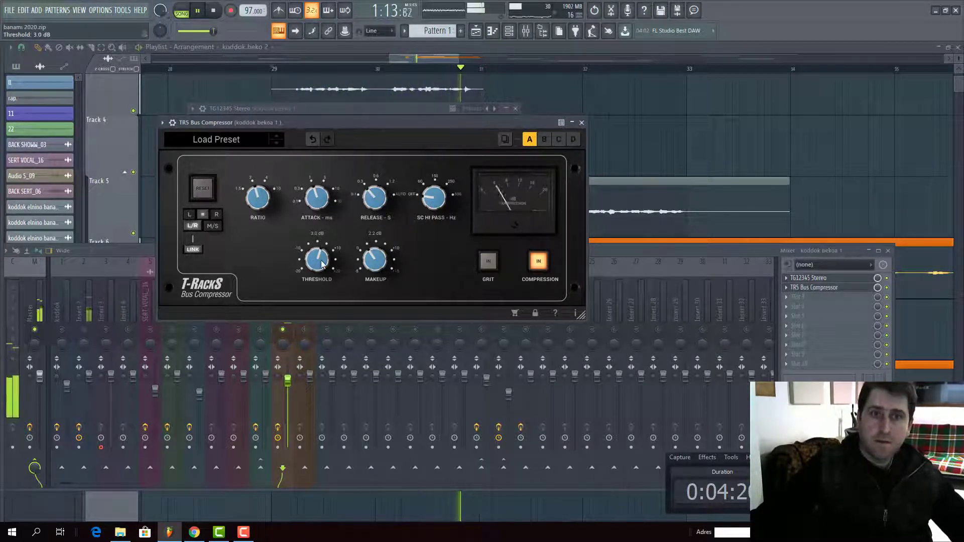
{"action": "scroll", "coordinate": [321, 265], "scroll_direction": "down", "scroll_amount": 3}
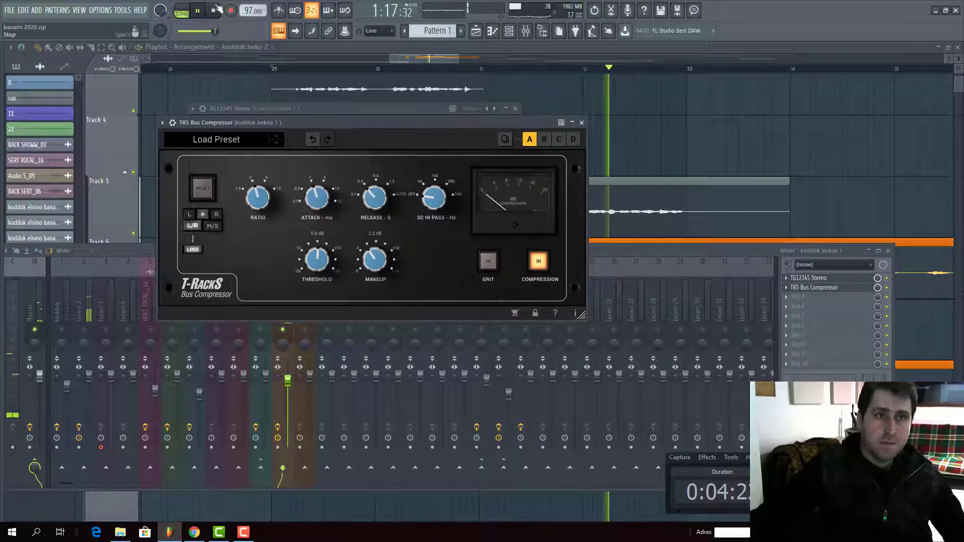
{"action": "key", "text": "space"}
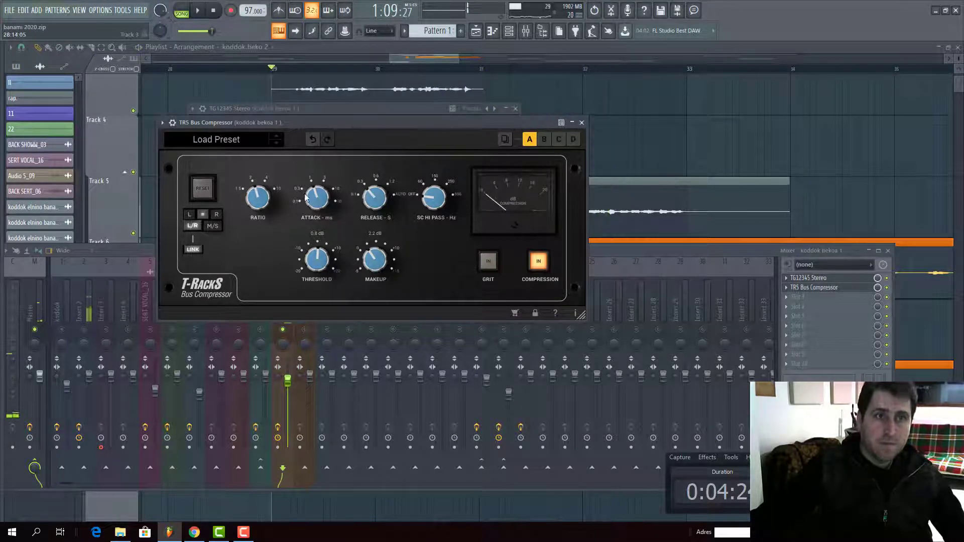
Shorten the bus compressor's attack, adjust its release and ratio, and play the vocal briefly to audition the settings.
{"action": "left_click_drag", "start_coordinate": [318, 198], "coordinate": [316, 227]}
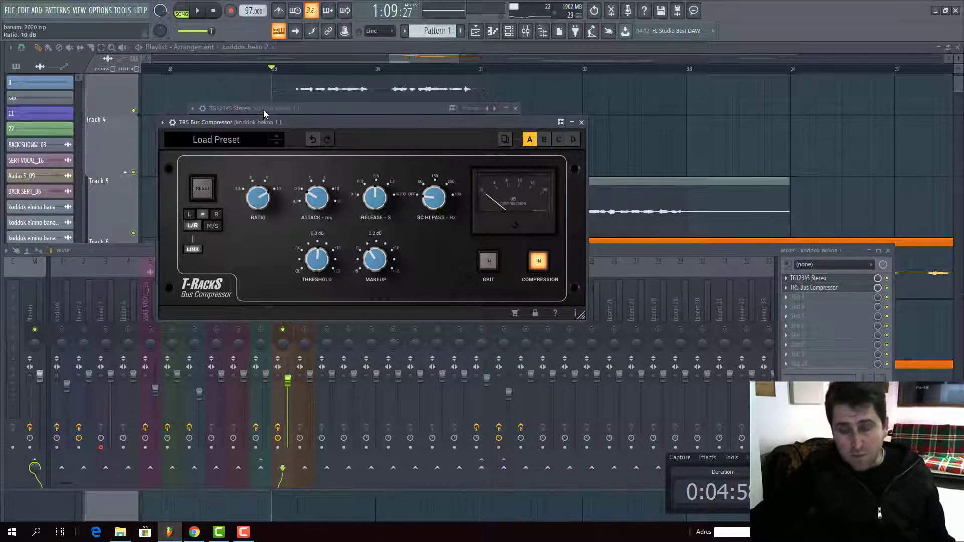
{"action": "scroll", "coordinate": [241, 194], "scroll_direction": "down", "scroll_amount": 1}
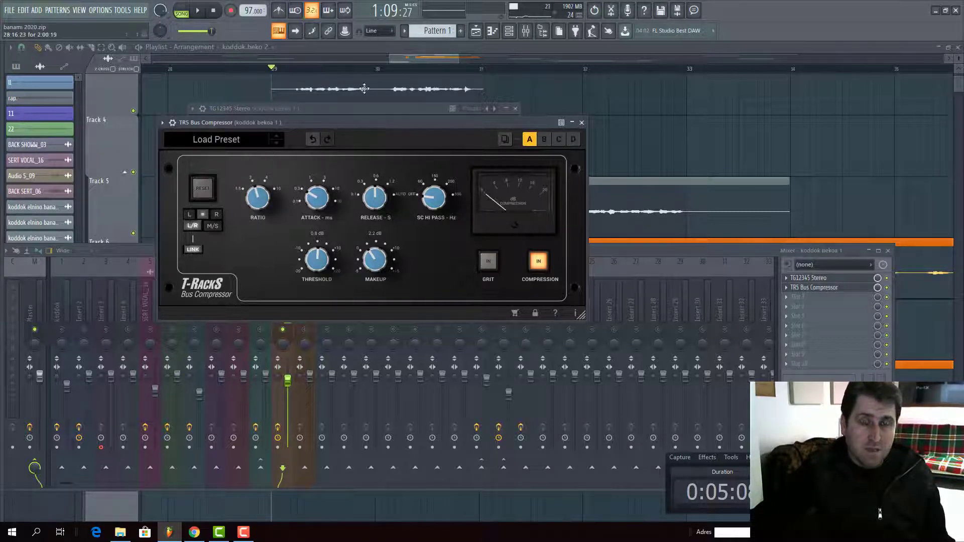
{"action": "left_click", "coordinate": [200, 13]}
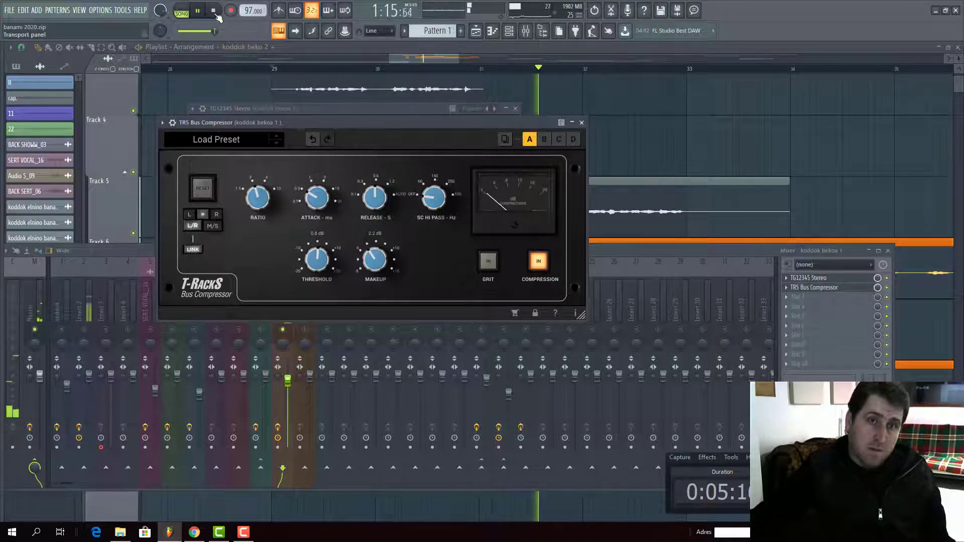
{"action": "key", "text": "space"}
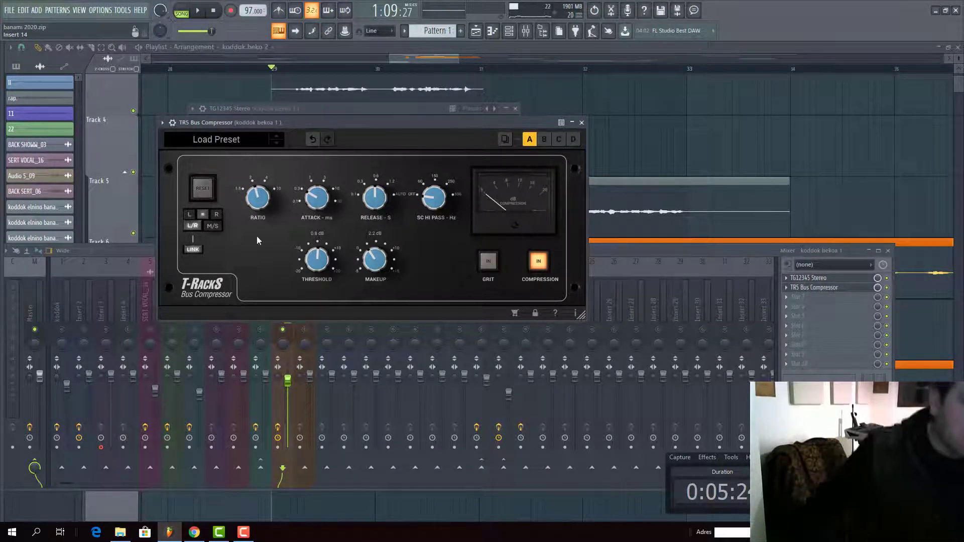
Reposition the mixer window to show its tracks and play the song while watching the koddok bekoa 1 level, then stop.
{"action": "left_click_drag", "start_coordinate": [141, 259], "coordinate": [230, 219]}
{"action": "key", "text": "space"}
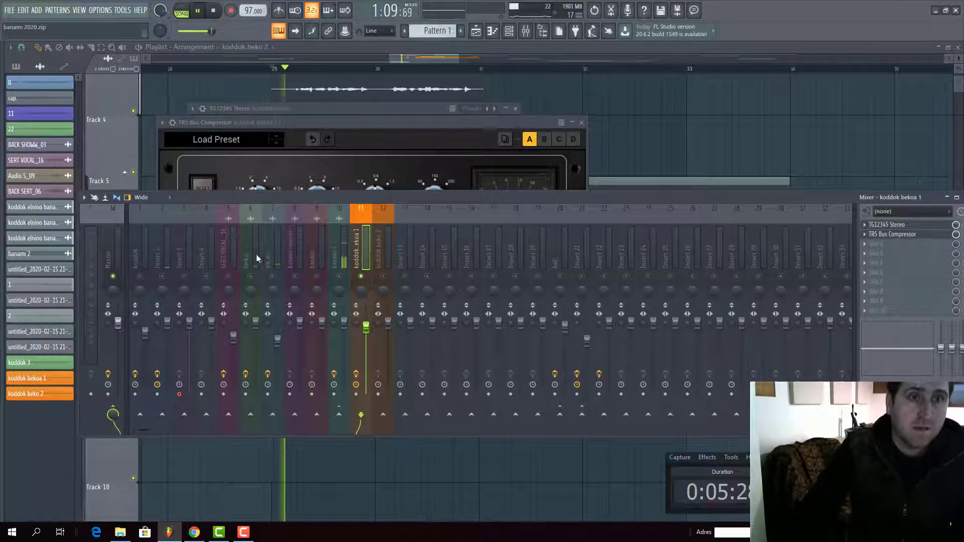
{"action": "left_click", "coordinate": [338, 253]}
{"action": "left_click", "coordinate": [370, 258]}
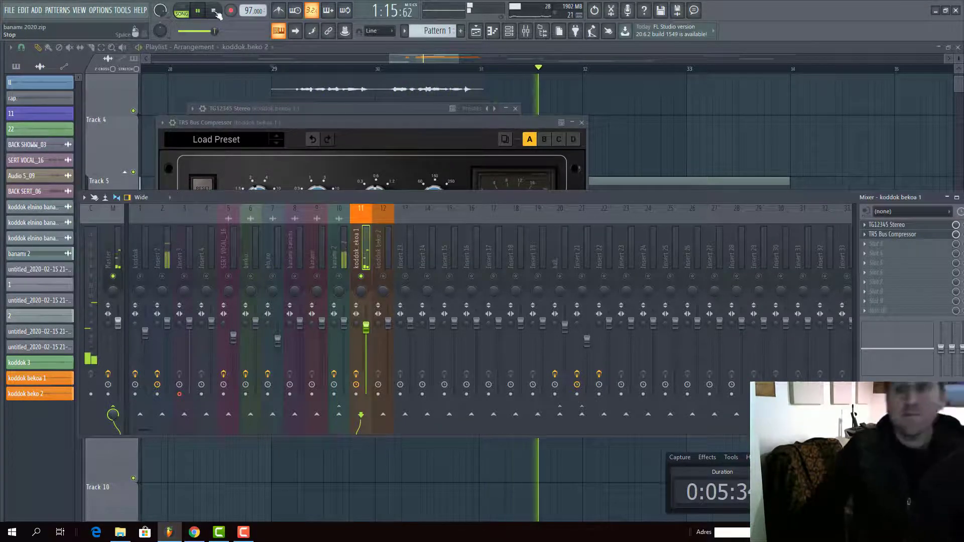
{"action": "key", "text": "space"}
Load Fruity Parametric EQ 2 into the third effect slot of the koddok bekoa 1 mixer track.
{"action": "left_click_drag", "start_coordinate": [822, 204], "coordinate": [359, 242]}
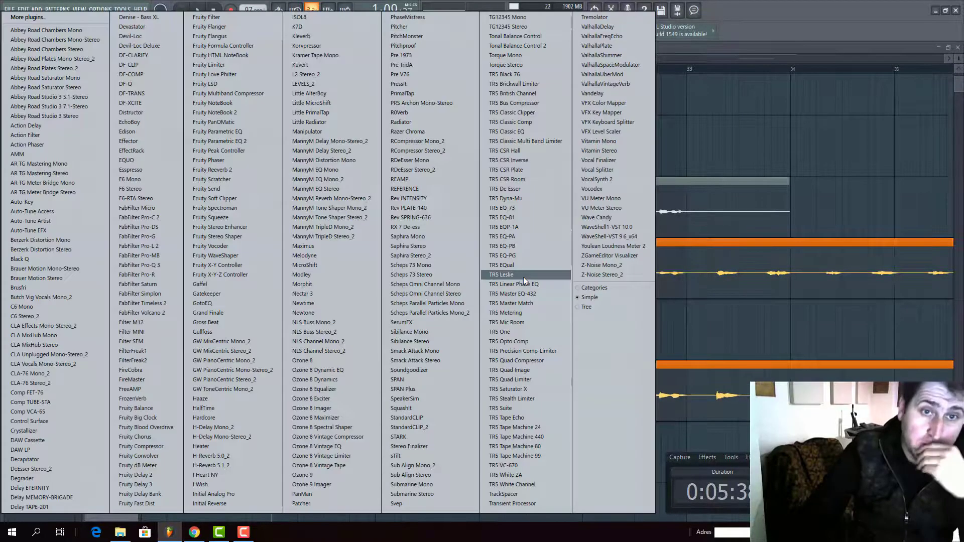
{"action": "left_click", "coordinate": [527, 280]}
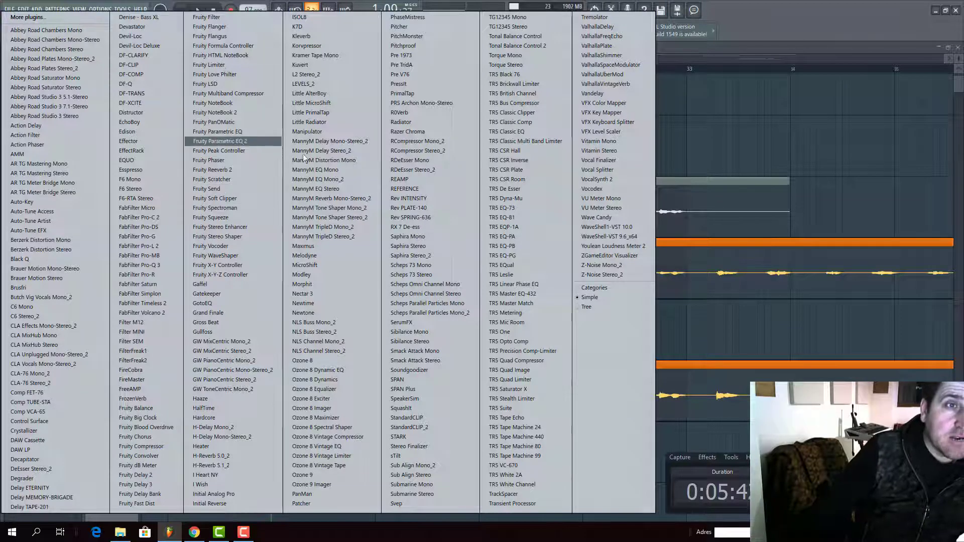
{"action": "left_click", "coordinate": [220, 142]}
Change EQ band 2 to a high pass filter and pull band 3 down to -6.0 dB at 96 Hz.
{"action": "right_click", "coordinate": [107, 203]}
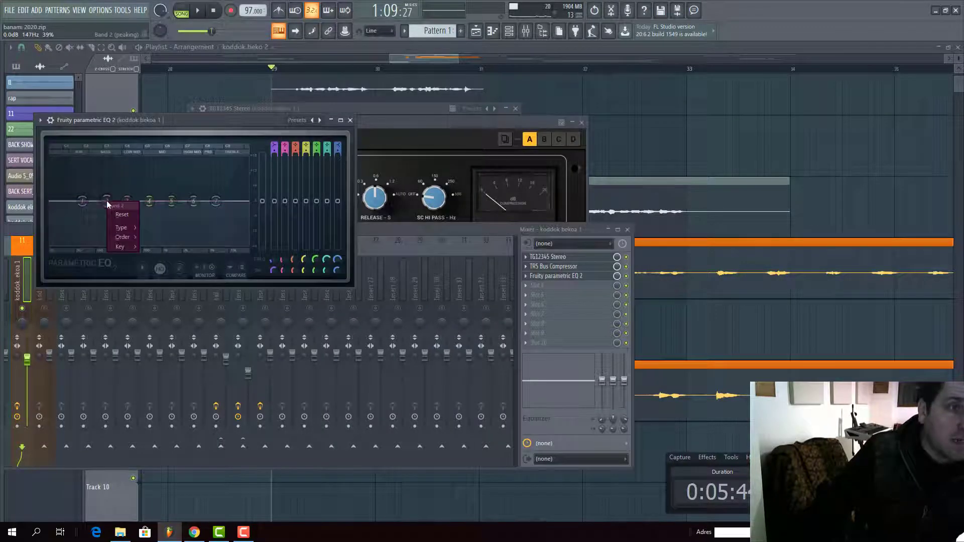
{"action": "mouse_move", "coordinate": [114, 227]}
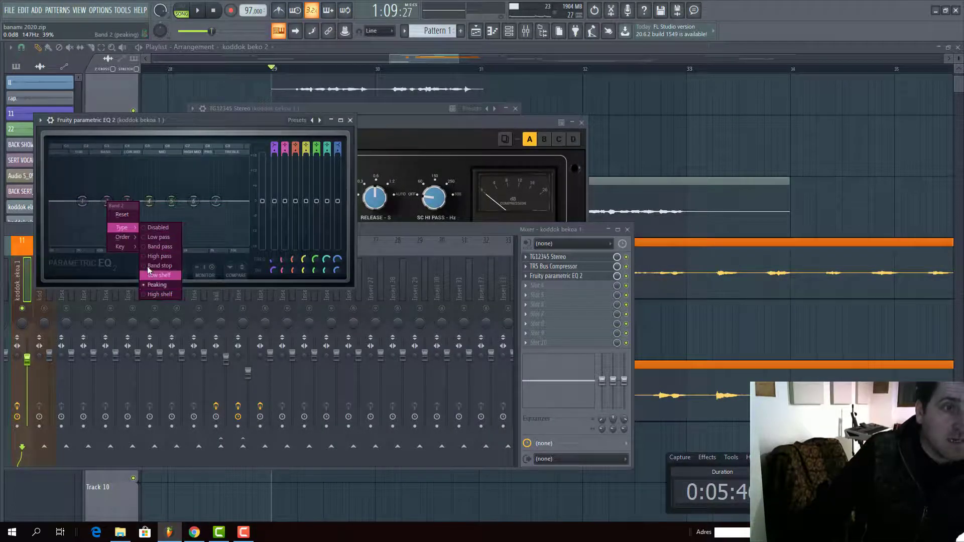
{"action": "left_click", "coordinate": [159, 256]}
{"action": "left_click_drag", "start_coordinate": [107, 202], "coordinate": [94, 217]}
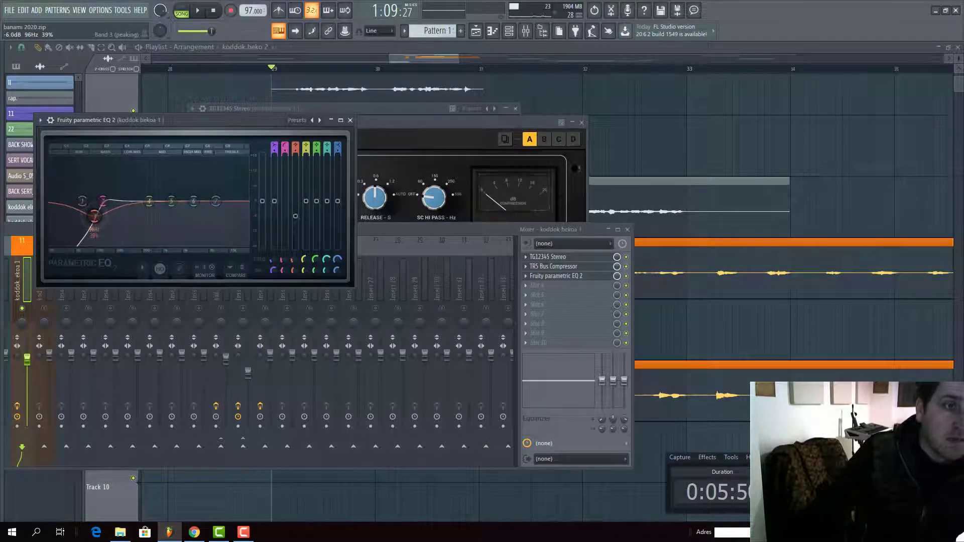
Audition the EQ during playback, raise band 2's high pass cutoff slightly, and return to the playlist with playback stopped.
{"action": "key", "text": "space"}
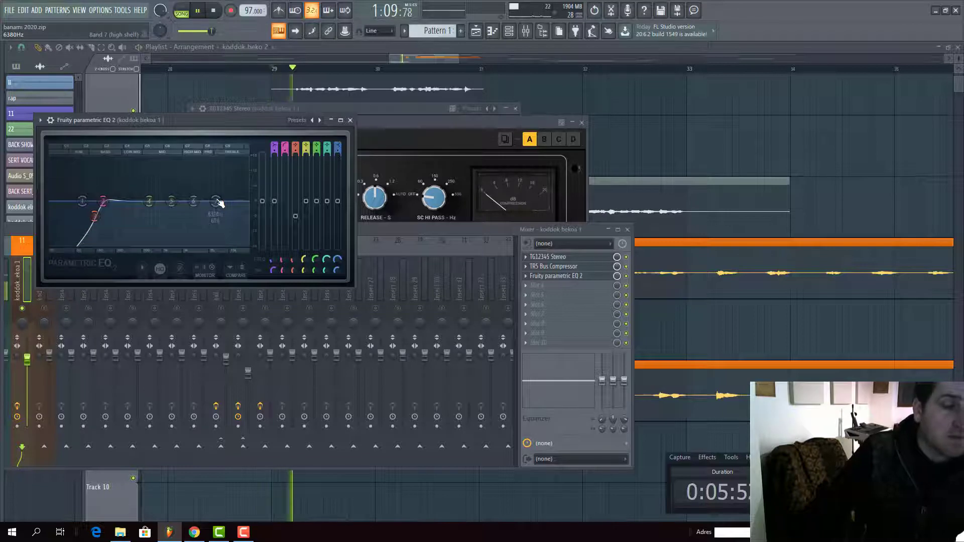
{"action": "left_click", "coordinate": [200, 12]}
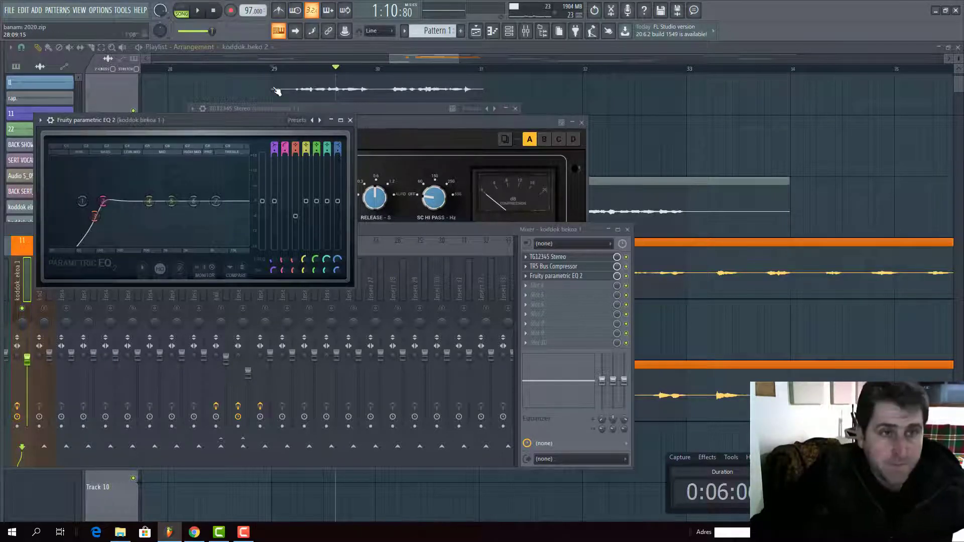
{"action": "key", "text": "space"}
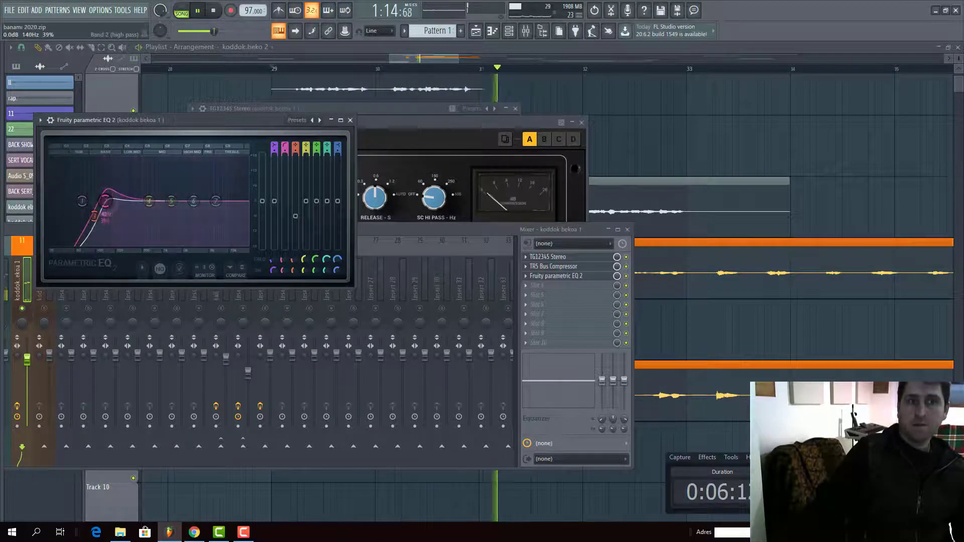
{"action": "left_click_drag", "start_coordinate": [109, 202], "coordinate": [110, 208]}
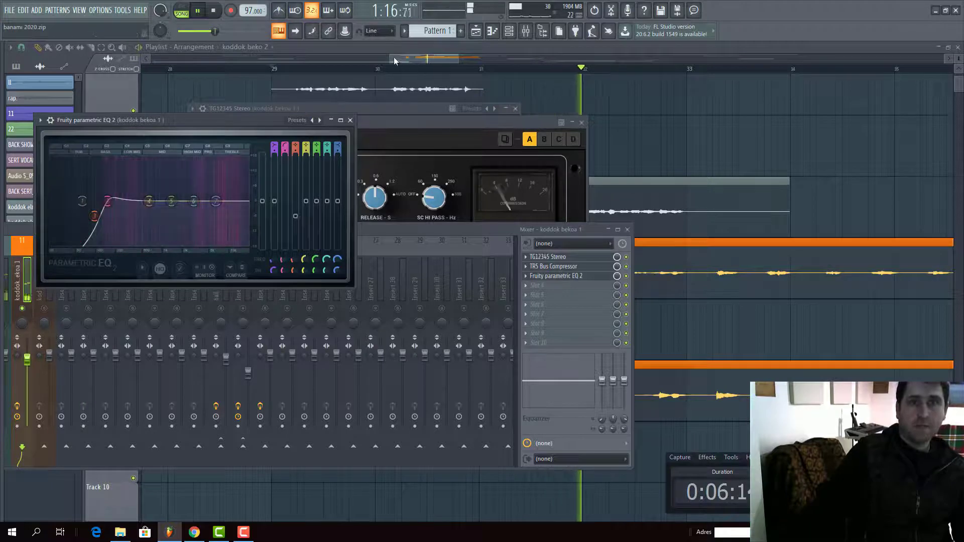
{"action": "left_click", "coordinate": [427, 89]}
{"action": "key", "text": "space"}
Slice the long koddok clips on Tracks 6 and 8 at bar 31 and again halfway through that bar.
{"action": "scroll", "coordinate": [437, 143], "scroll_direction": "up", "scroll_amount": 3}
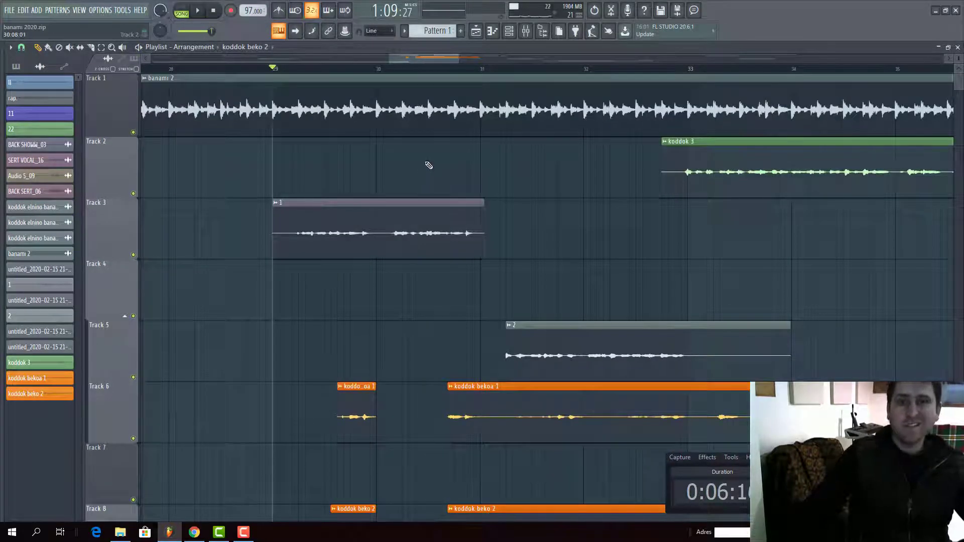
{"action": "scroll", "coordinate": [425, 159], "scroll_direction": "down", "scroll_amount": 4}
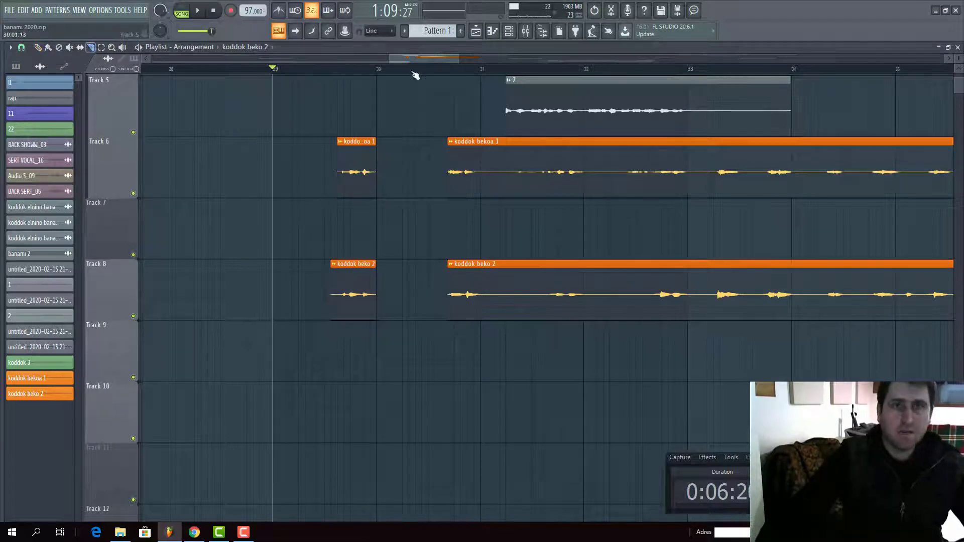
{"action": "left_click_drag", "start_coordinate": [427, 59], "coordinate": [486, 59]}
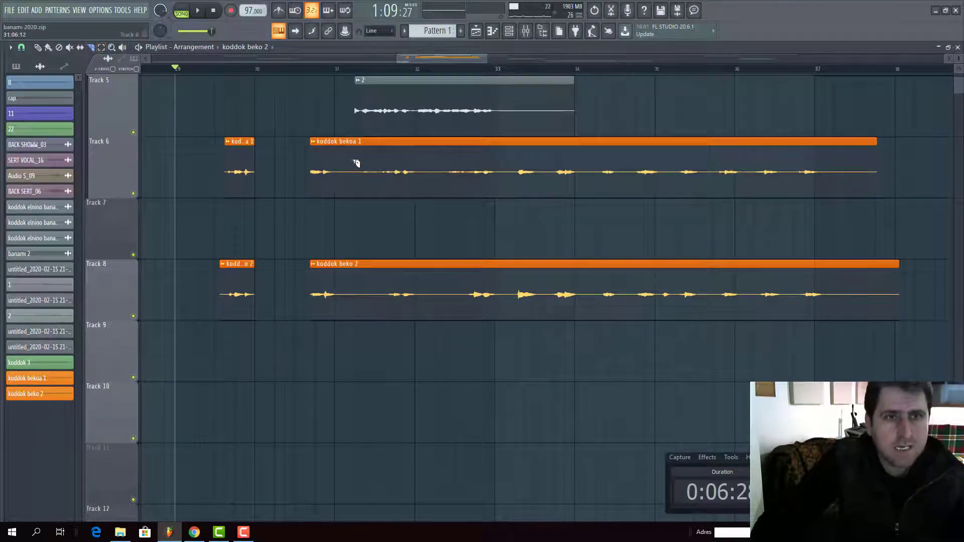
{"action": "left_click_drag", "start_coordinate": [337, 88], "coordinate": [347, 341]}
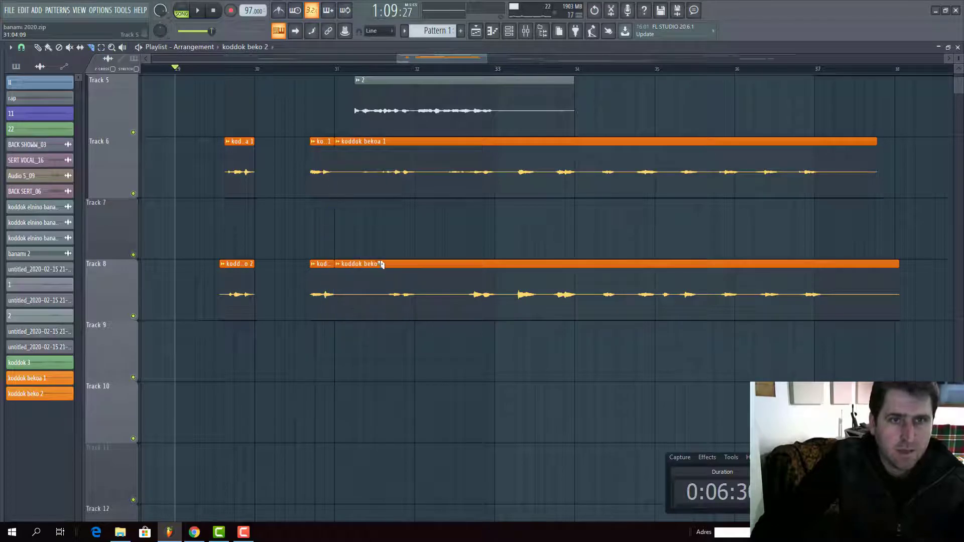
{"action": "left_click_drag", "start_coordinate": [375, 143], "coordinate": [381, 344]}
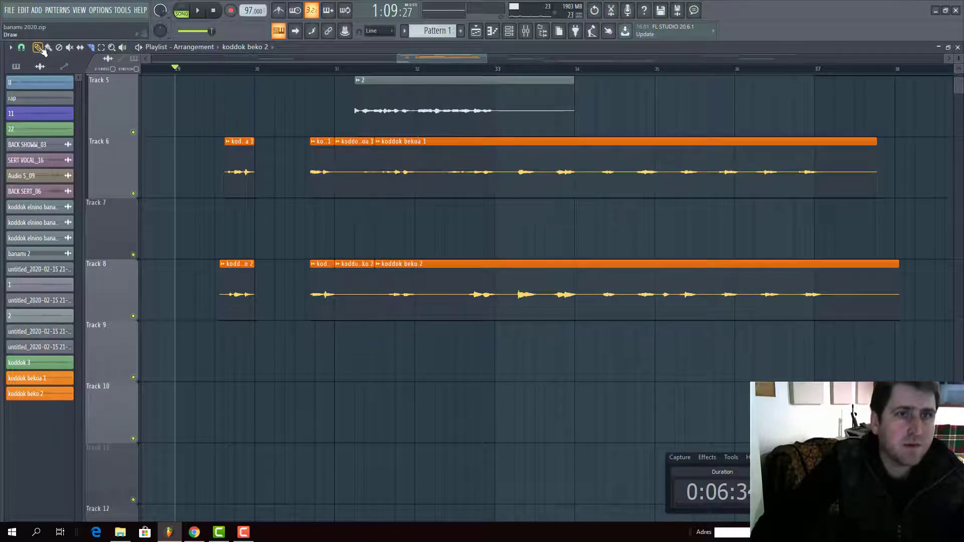
Delete the short middle slices of the koddok clips on Tracks 6 and 8.
{"action": "left_click", "coordinate": [38, 47]}
{"action": "right_click", "coordinate": [356, 266]}
{"action": "right_click", "coordinate": [358, 151]}
Trim the end of clip 2 on Track 5 back to bar 33 and play the arrangement to check the edits.
{"action": "scroll", "coordinate": [364, 166], "scroll_direction": "up", "scroll_amount": 4}
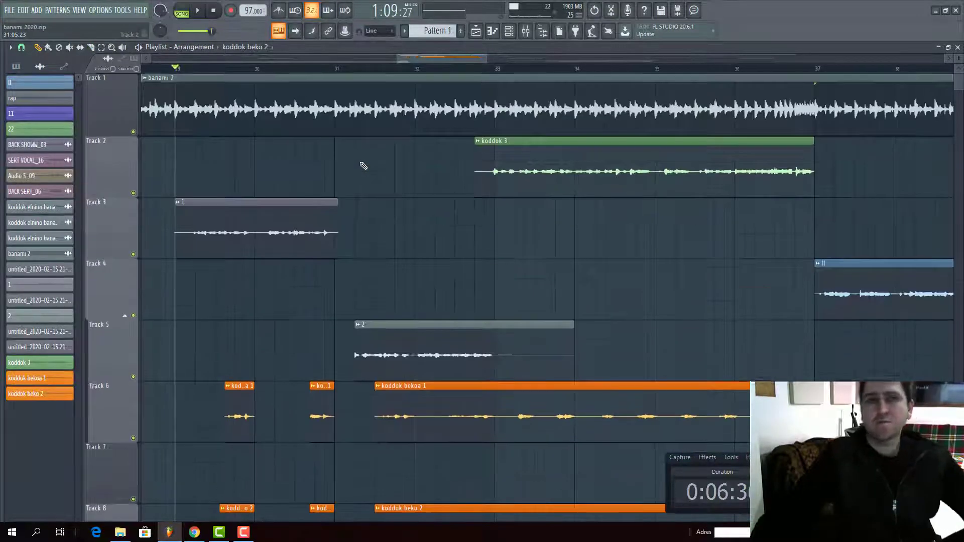
{"action": "left_click_drag", "start_coordinate": [572, 343], "coordinate": [495, 344]}
{"action": "key", "text": "space"}
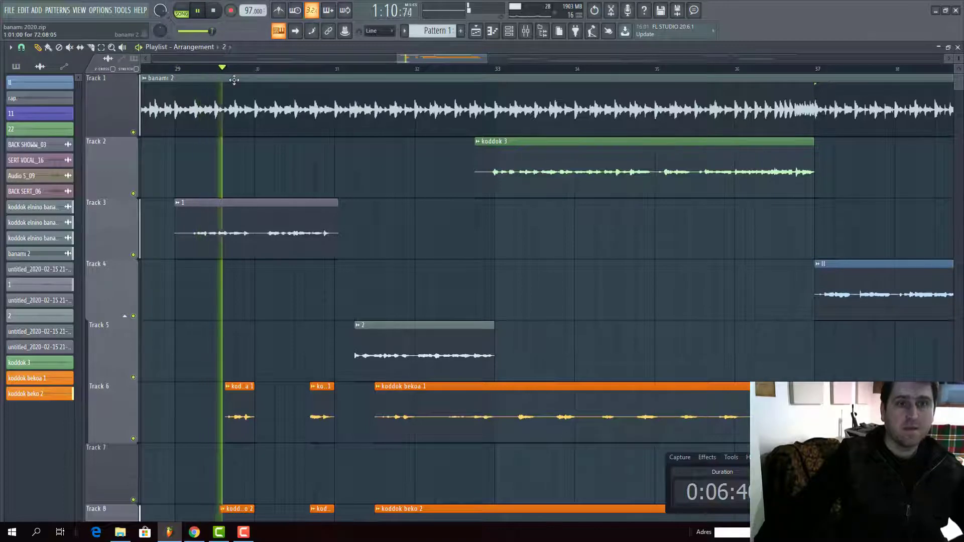
{"action": "scroll", "coordinate": [298, 163], "scroll_direction": "down", "scroll_amount": 4}
{"action": "scroll", "coordinate": [296, 222], "scroll_direction": "up", "scroll_amount": 2, "text": "ctrl"}
{"action": "scroll", "coordinate": [295, 224], "scroll_direction": "down", "scroll_amount": 2, "text": "ctrl"}
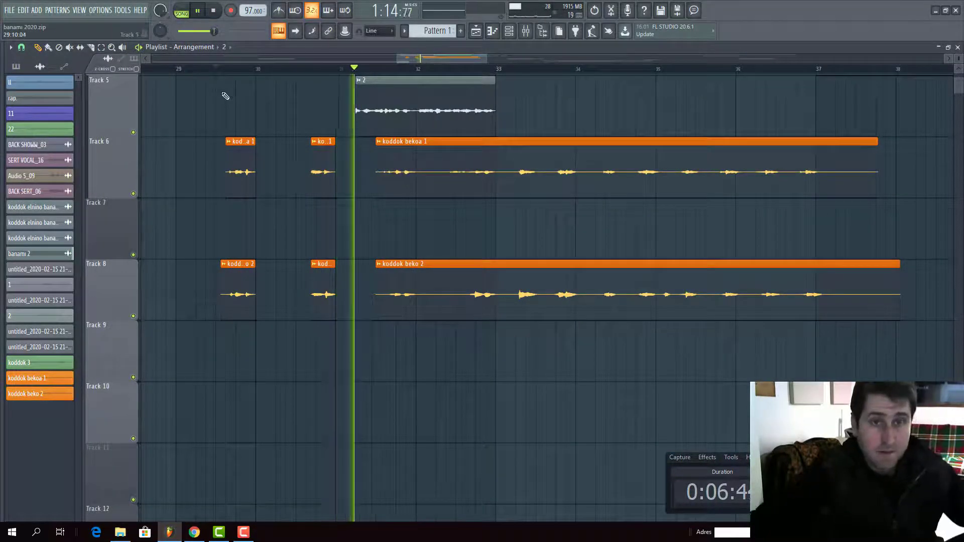
{"action": "key", "text": "space"}
Trim the starts of the long koddok bekoa 1 and koddok beko 2 clips to the same point just past mid-bar 31.
{"action": "scroll", "coordinate": [367, 201], "scroll_direction": "up", "scroll_amount": 4}
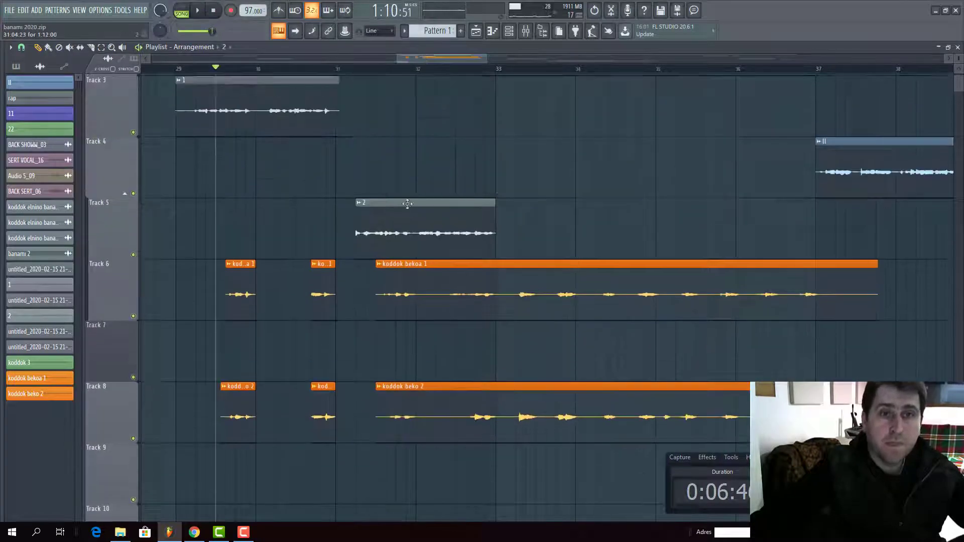
{"action": "scroll", "coordinate": [407, 256], "scroll_direction": "up", "scroll_amount": 2, "text": "ctrl"}
{"action": "scroll", "coordinate": [410, 200], "scroll_direction": "down", "scroll_amount": 4}
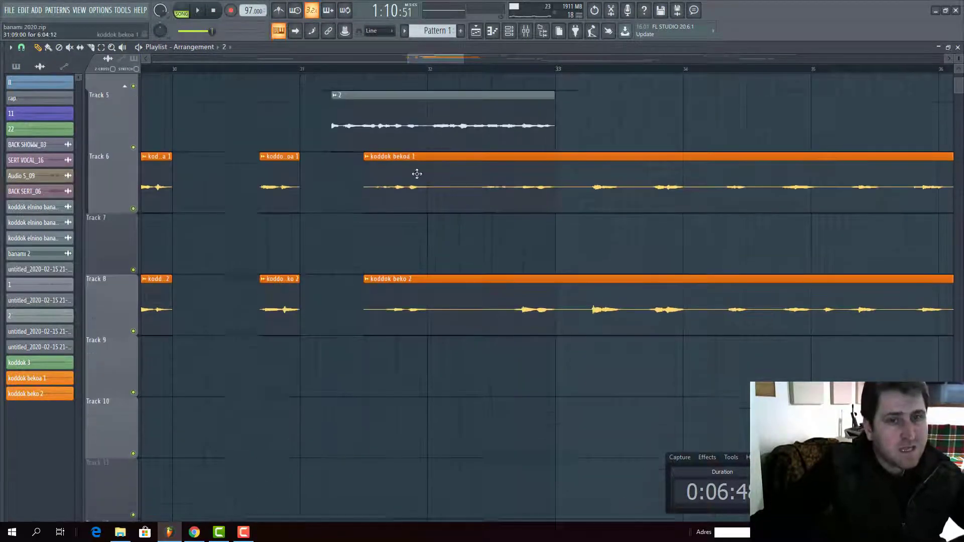
{"action": "scroll", "coordinate": [409, 170], "scroll_direction": "up", "scroll_amount": 2, "text": "ctrl"}
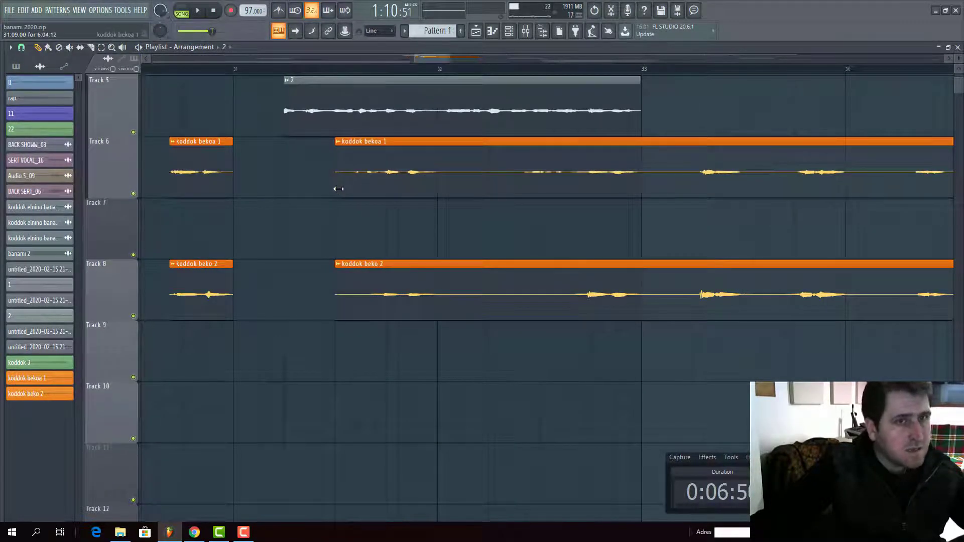
{"action": "left_click_drag", "start_coordinate": [339, 188], "coordinate": [361, 198]}
{"action": "left_click_drag", "start_coordinate": [335, 308], "coordinate": [361, 316]}
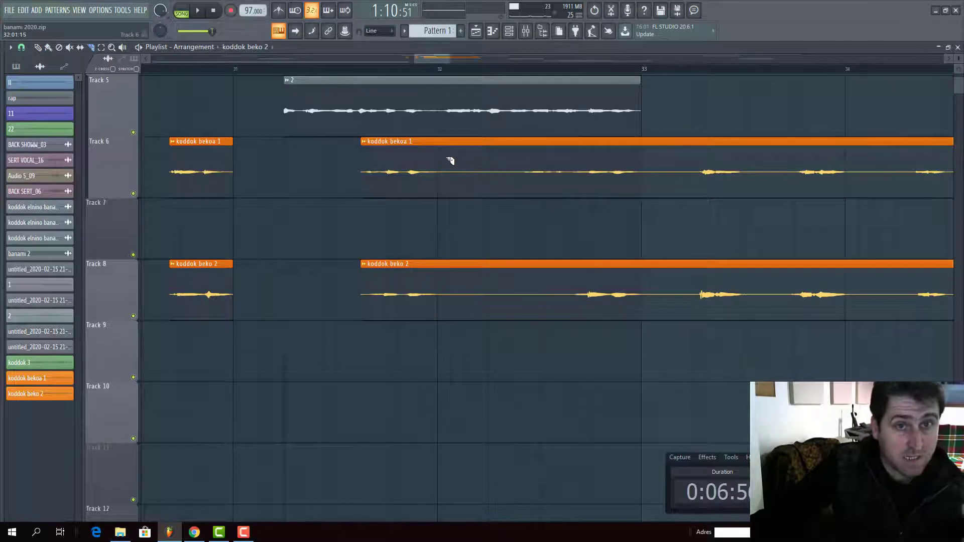
Slice the long koddok clips on Tracks 6 and 8 at bar 32 and trim the new slices' starts to just past mid-bar 32.
{"action": "left_click_drag", "start_coordinate": [450, 319], "coordinate": [450, 320]}
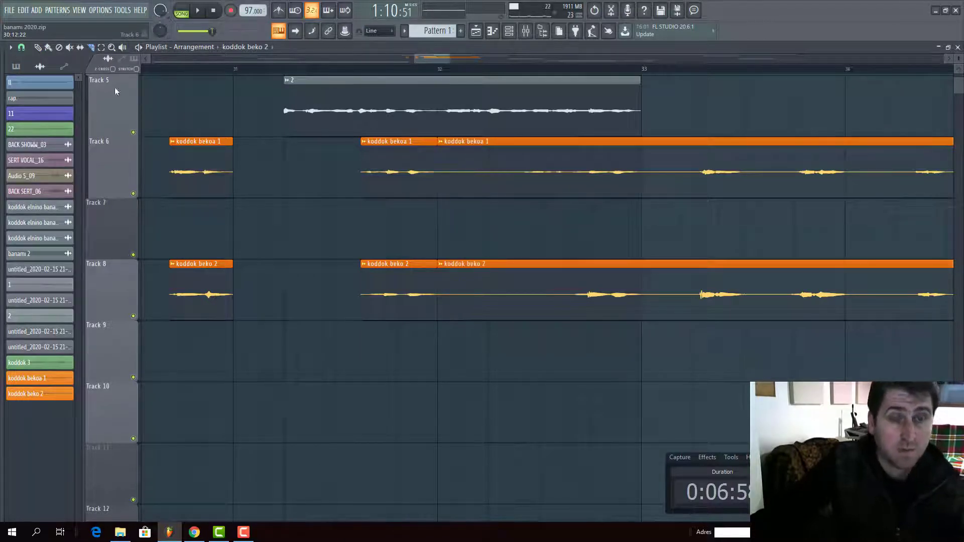
{"action": "left_click", "coordinate": [38, 47]}
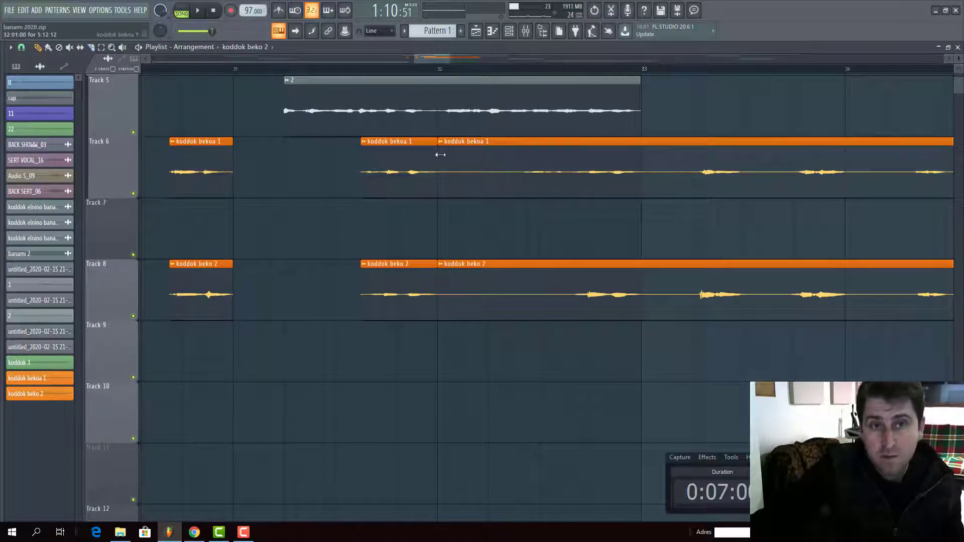
{"action": "left_click_drag", "start_coordinate": [438, 156], "coordinate": [571, 163]}
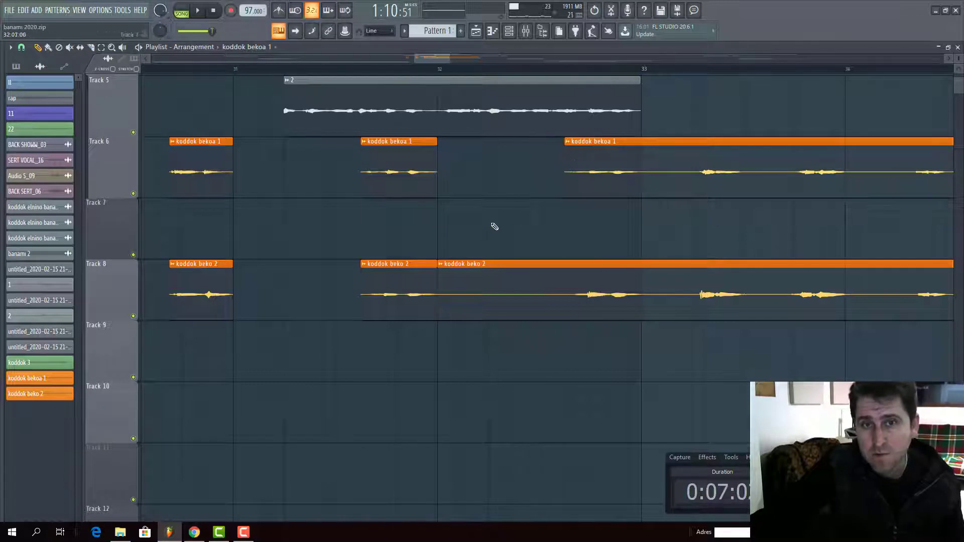
{"action": "left_click_drag", "start_coordinate": [441, 289], "coordinate": [566, 297]}
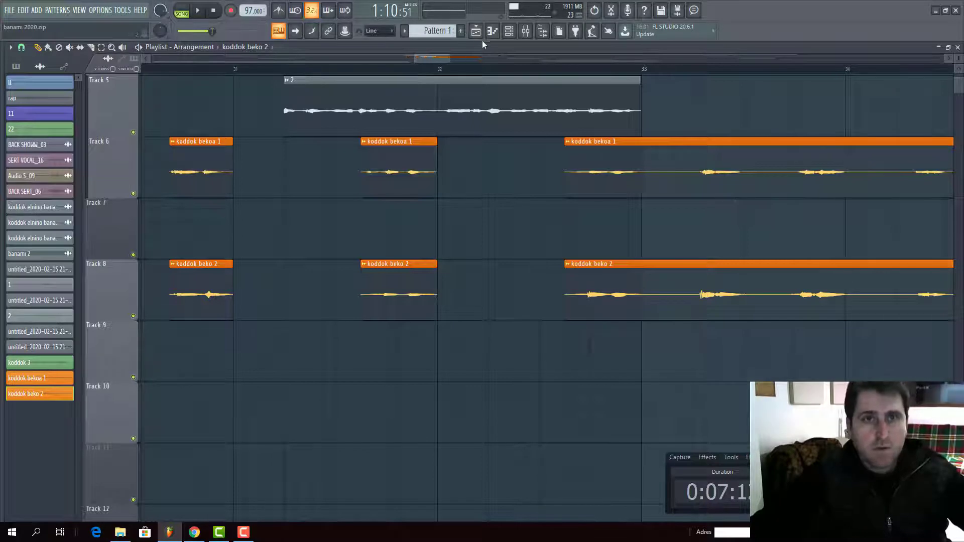
Play the arrangement from about three quarters through bar 32 to check the trimmed koddok clips.
{"action": "left_click_drag", "start_coordinate": [435, 59], "coordinate": [446, 59]}
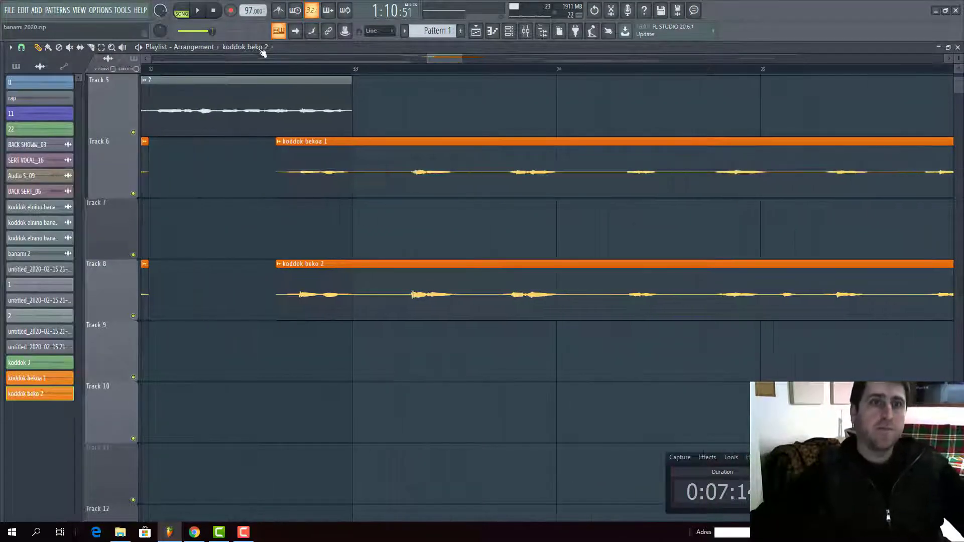
{"action": "left_click", "coordinate": [305, 70]}
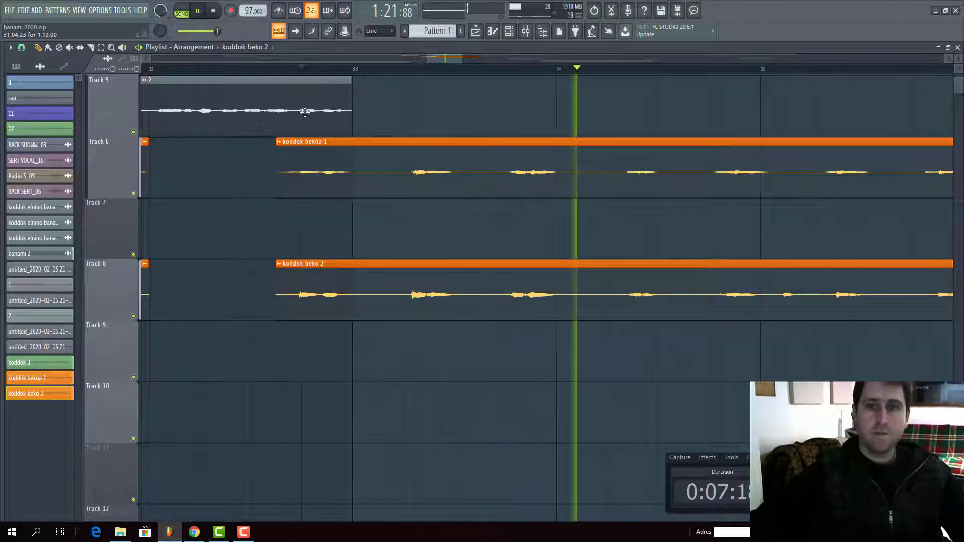
{"action": "left_click_drag", "start_coordinate": [462, 59], "coordinate": [489, 59]}
{"action": "key", "text": "space"}
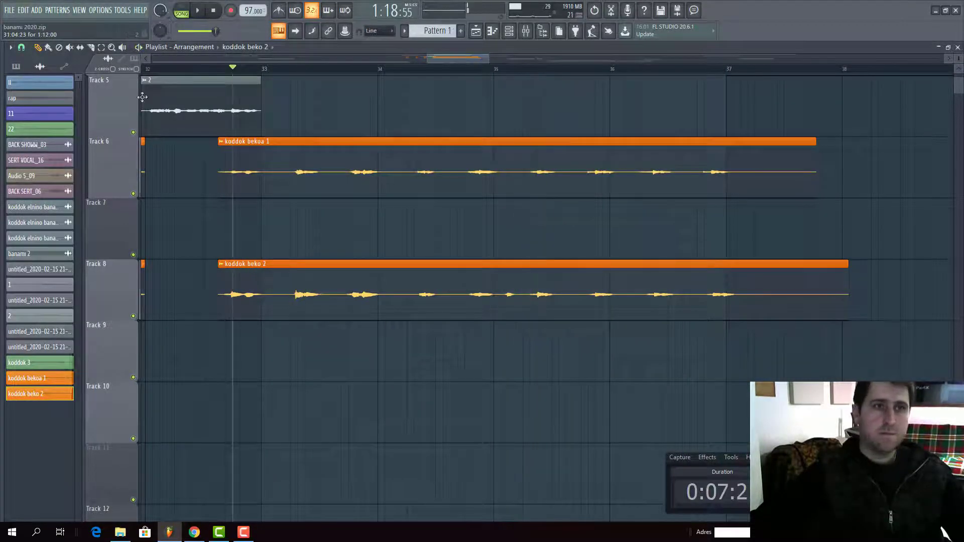
Slice koddok beko 2 on Track 8 at bar 35 and a quarter bar further on, and delete the slice between the cuts.
{"action": "left_click", "coordinate": [91, 47]}
{"action": "scroll", "coordinate": [461, 267], "scroll_direction": "up", "scroll_amount": 3}
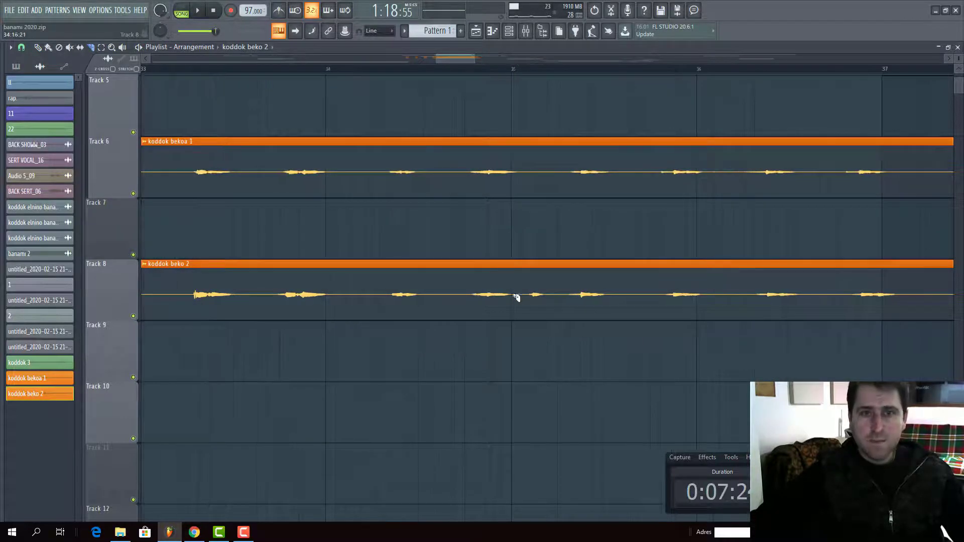
{"action": "left_click_drag", "start_coordinate": [525, 265], "coordinate": [522, 308]}
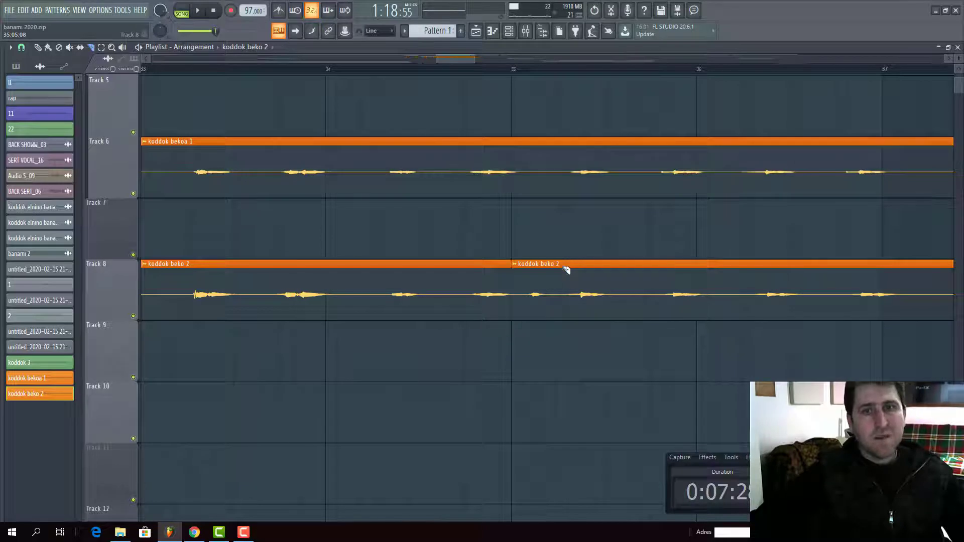
{"action": "left_click_drag", "start_coordinate": [560, 313], "coordinate": [560, 314]}
{"action": "left_click", "coordinate": [38, 48]}
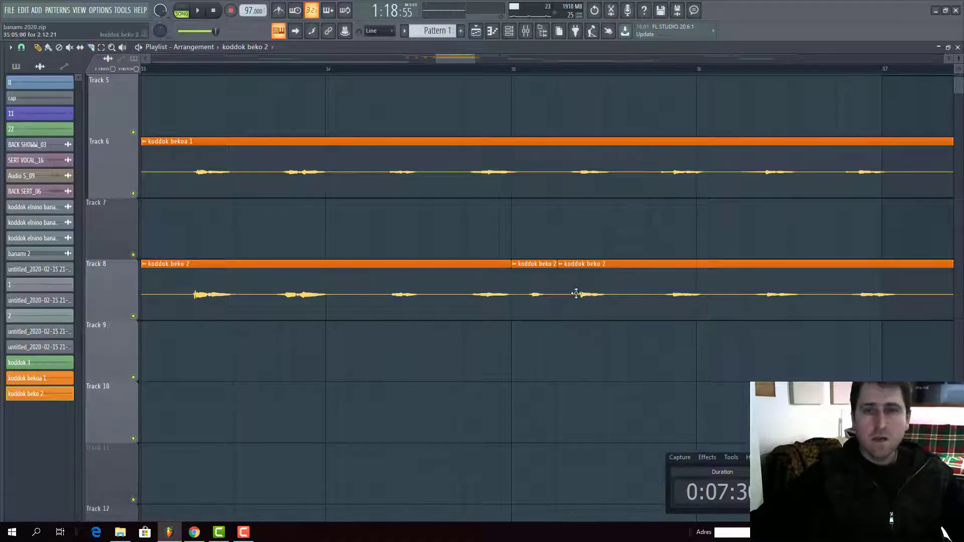
{"action": "right_click", "coordinate": [544, 285]}
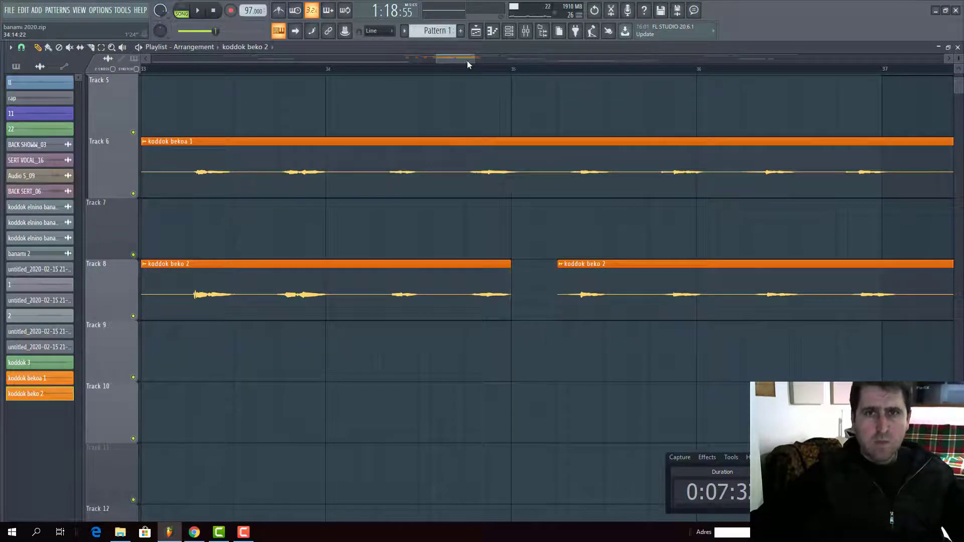
Slice the koddok clips on Tracks 6 and 8 about an eighth of a bar past bar 37 and delete the silent tails.
{"action": "left_click_drag", "start_coordinate": [467, 61], "coordinate": [477, 59]}
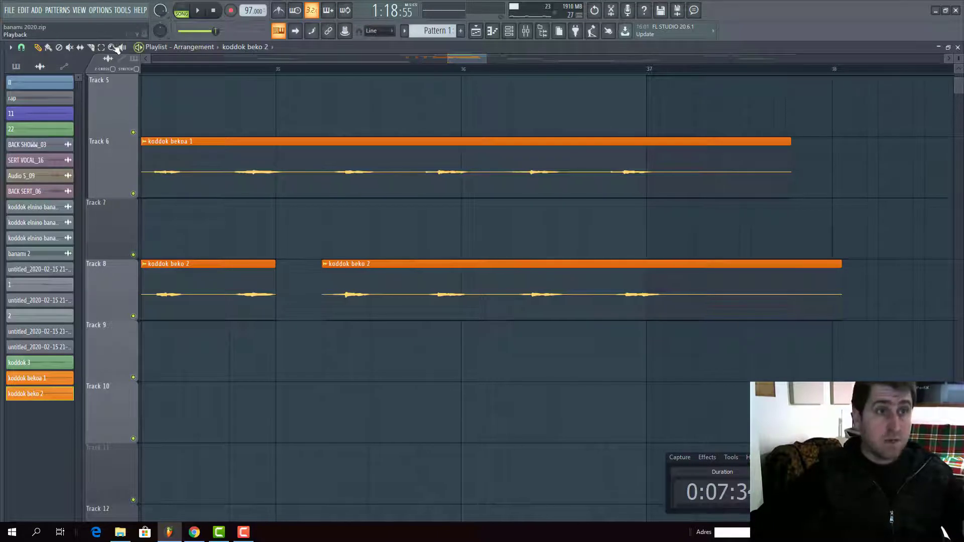
{"action": "left_click", "coordinate": [91, 47]}
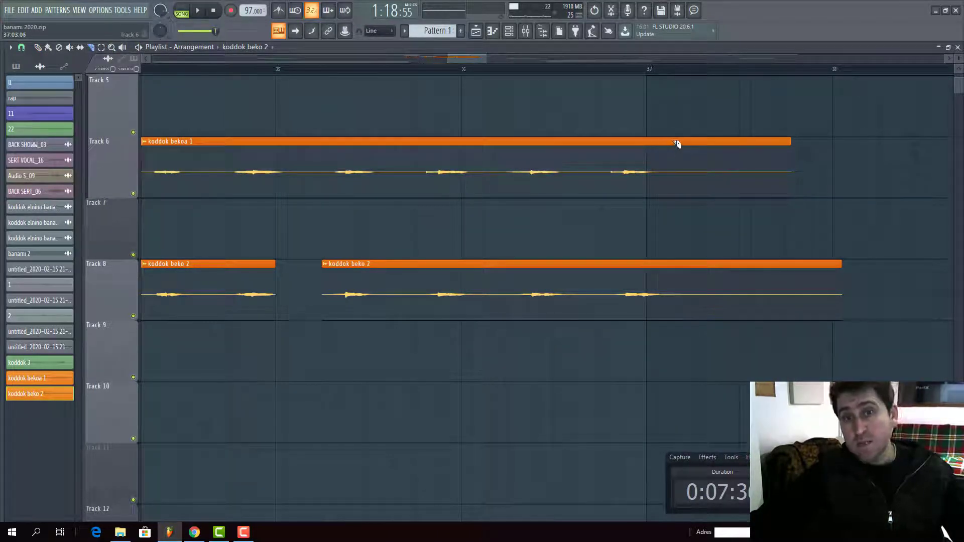
{"action": "left_click_drag", "start_coordinate": [671, 143], "coordinate": [673, 331]}
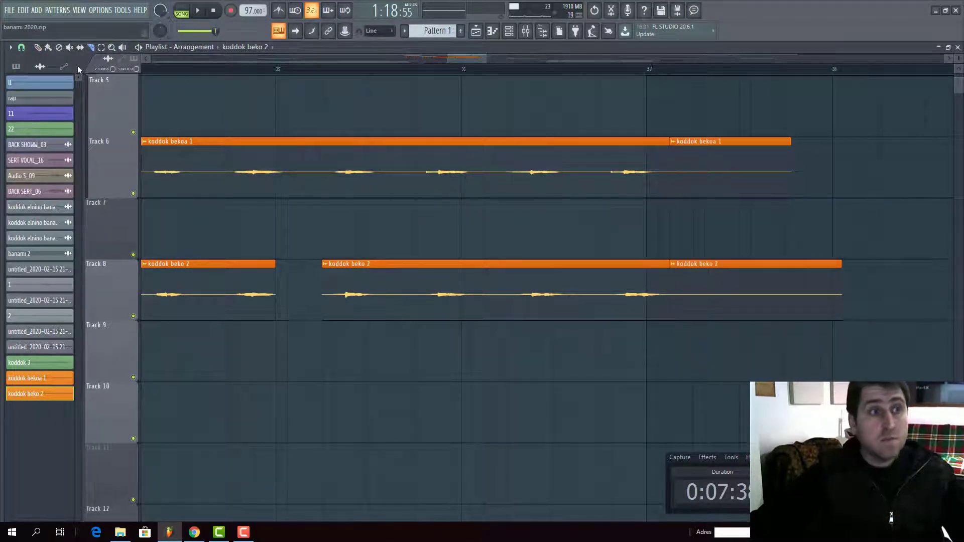
{"action": "left_click", "coordinate": [38, 47]}
{"action": "right_click", "coordinate": [754, 281]}
{"action": "right_click", "coordinate": [761, 166]}
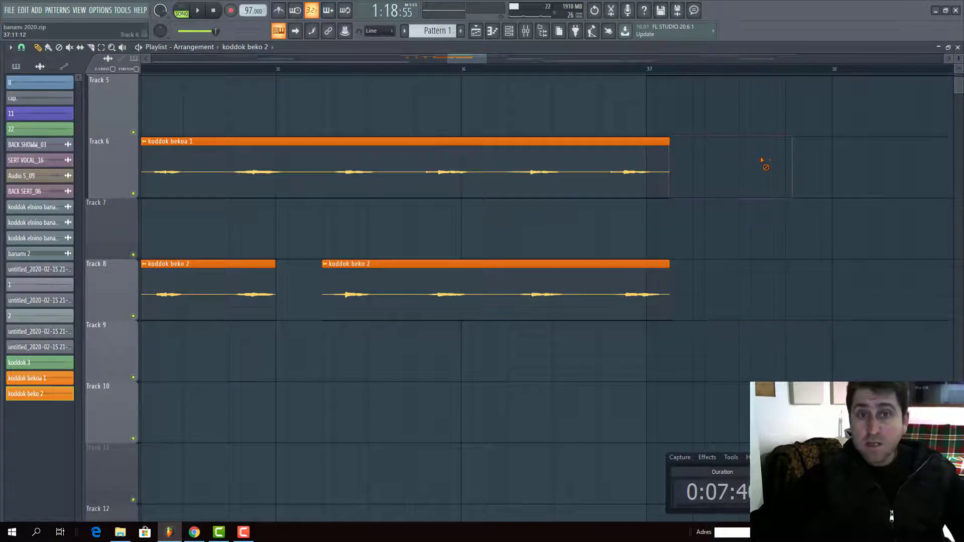
Slice both koddok clips just past bar 36 and a quarter into that bar, and delete the short slices between the cuts.
{"action": "left_click", "coordinate": [91, 47]}
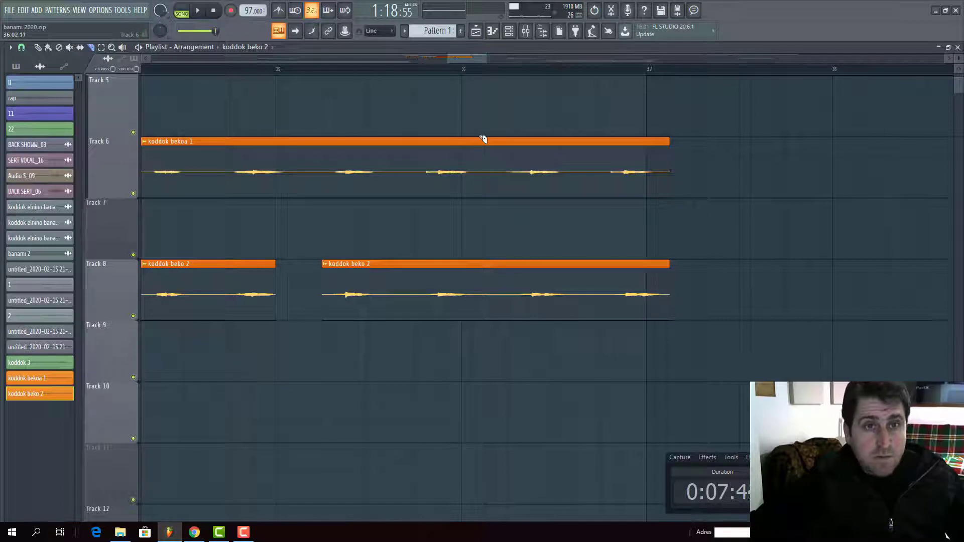
{"action": "left_click_drag", "start_coordinate": [483, 139], "coordinate": [486, 334]}
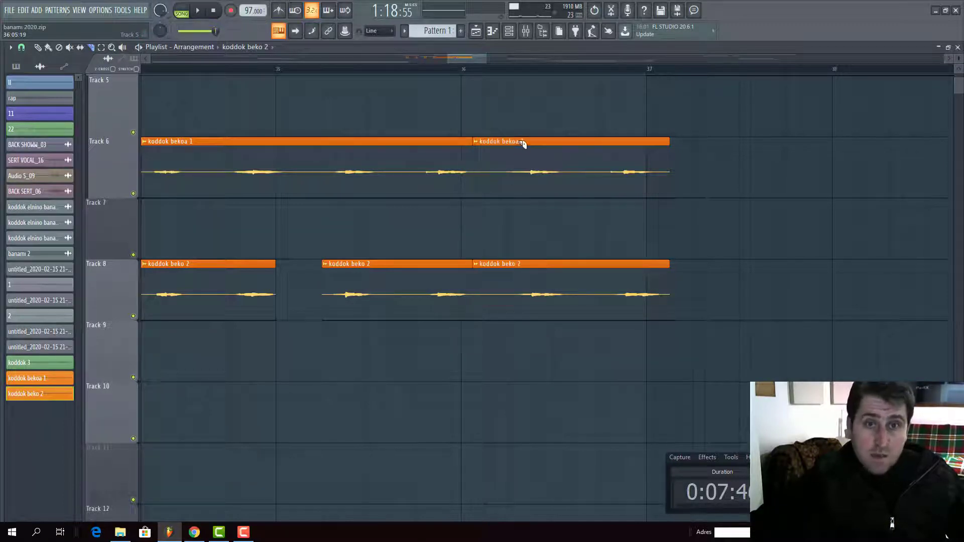
{"action": "left_click_drag", "start_coordinate": [518, 172], "coordinate": [510, 334]}
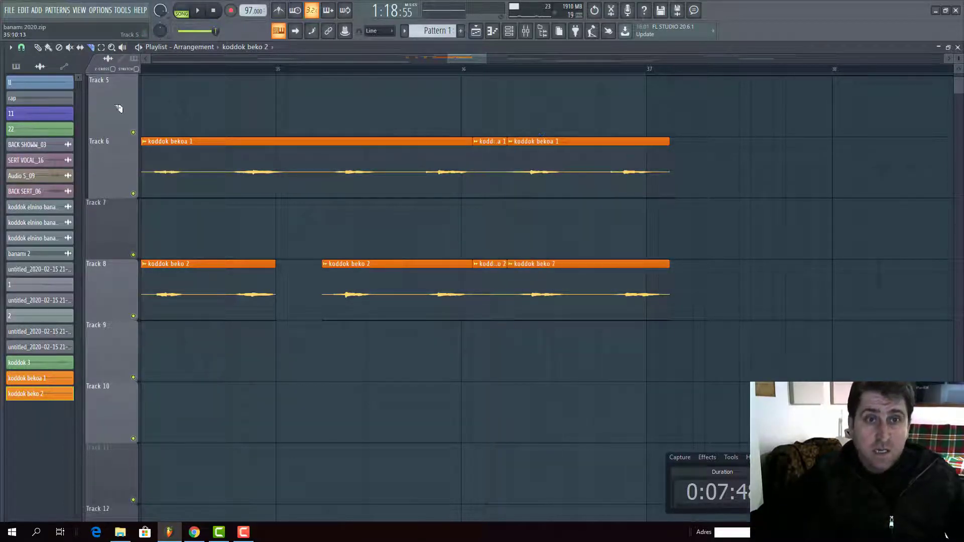
{"action": "right_click", "coordinate": [491, 289]}
{"action": "right_click", "coordinate": [490, 168]}
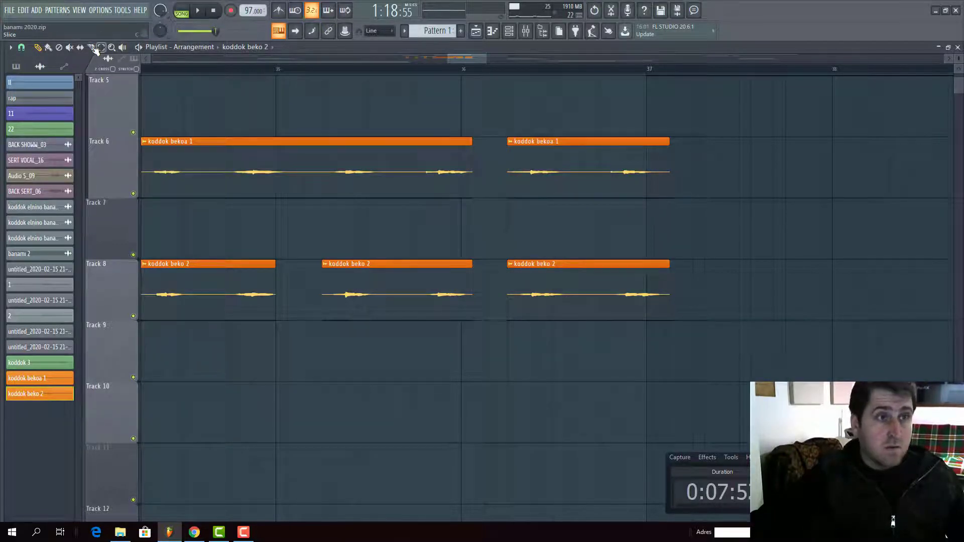
Cut the koddok clips just past mid-bar 36 and at three quarters of that bar, and delete the short slices between.
{"action": "left_click_drag", "start_coordinate": [576, 326], "coordinate": [610, 320]}
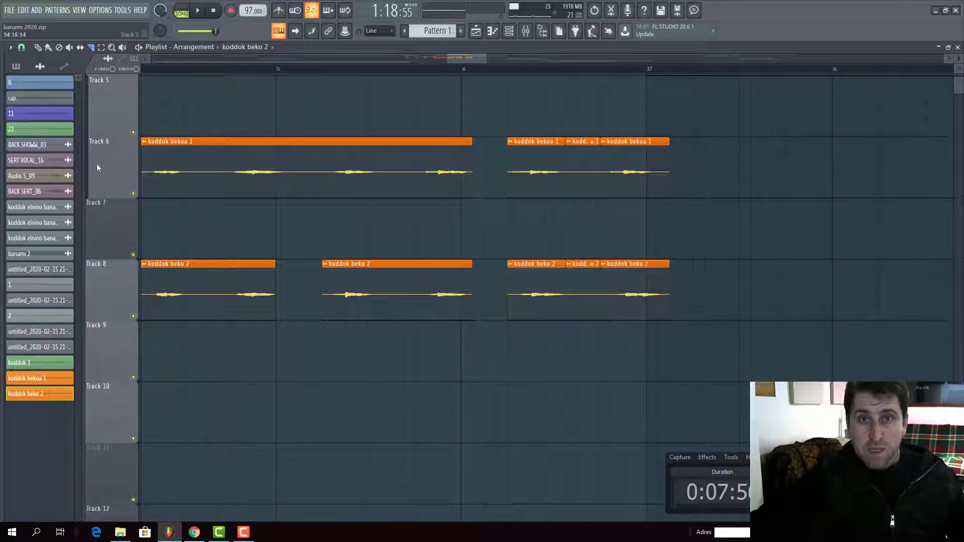
{"action": "left_click", "coordinate": [38, 46]}
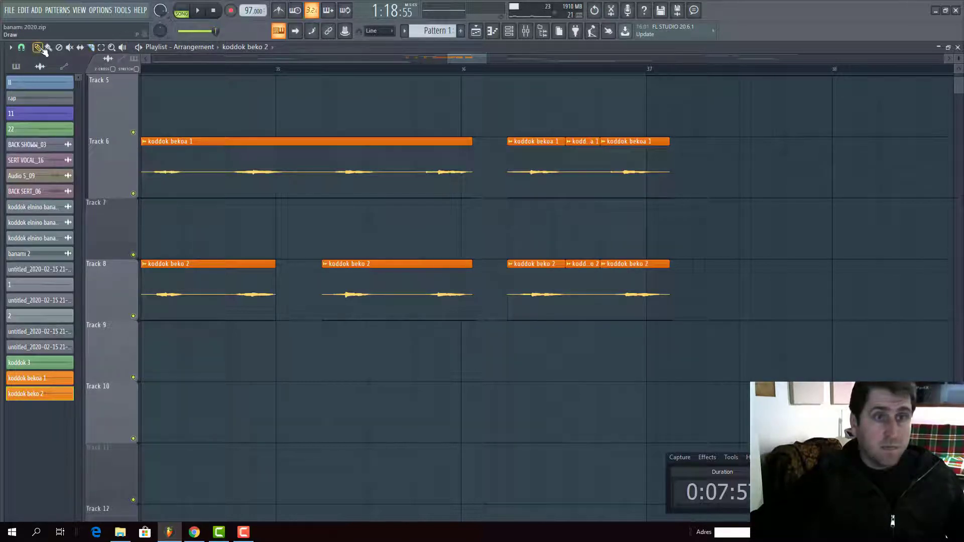
{"action": "right_click", "coordinate": [577, 302]}
{"action": "right_click", "coordinate": [590, 191]}
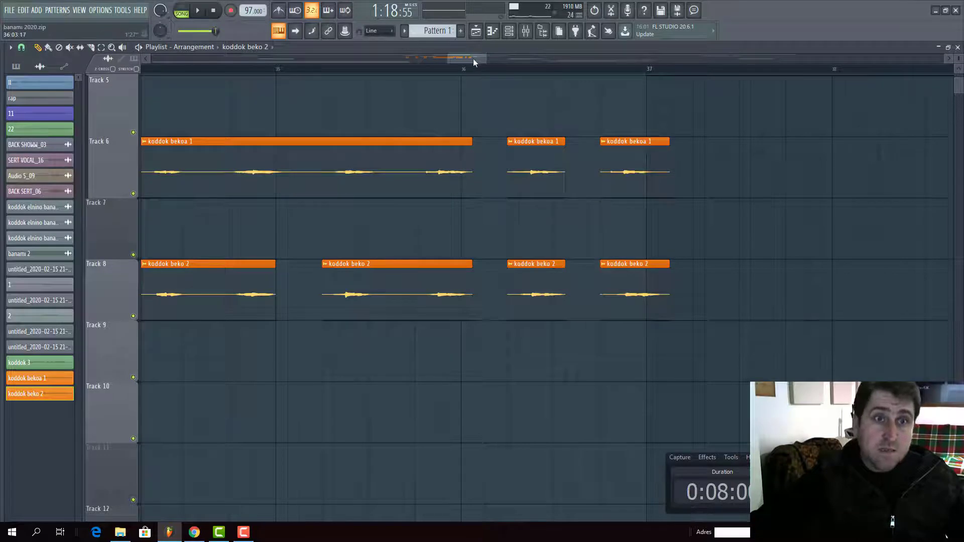
Cut the silent section just past bar 35 out of koddok bekoa 1 and trim the following koddok beko 2 clip's start to match.
{"action": "scroll", "coordinate": [471, 58], "scroll_direction": "left", "scroll_amount": 1}
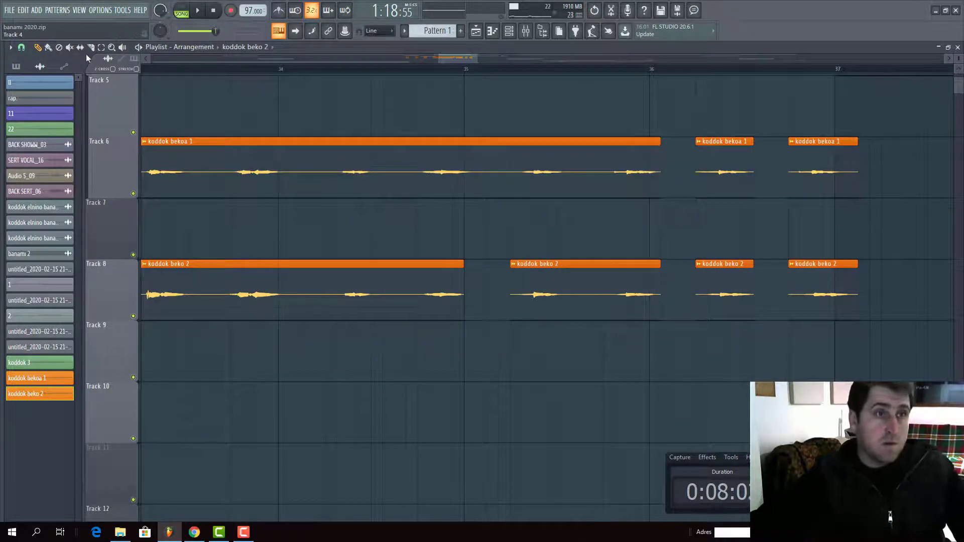
{"action": "left_click_drag", "start_coordinate": [481, 182], "coordinate": [481, 191]}
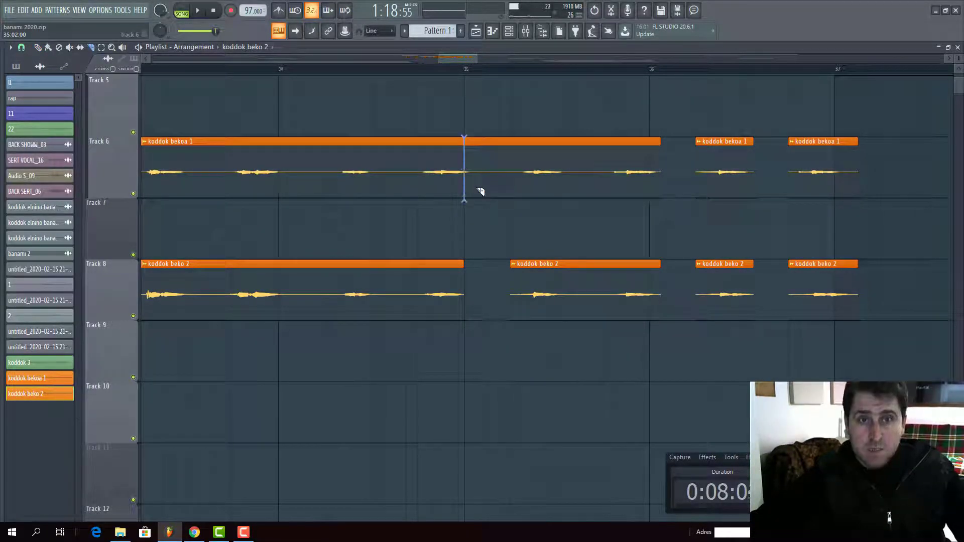
{"action": "left_click_drag", "start_coordinate": [481, 142], "coordinate": [490, 214]}
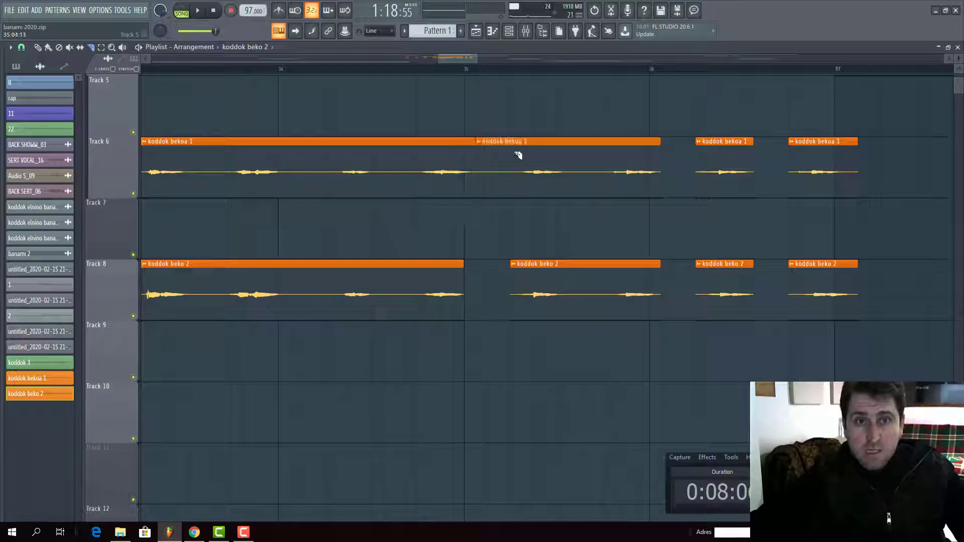
{"action": "left_click_drag", "start_coordinate": [539, 231], "coordinate": [540, 231]}
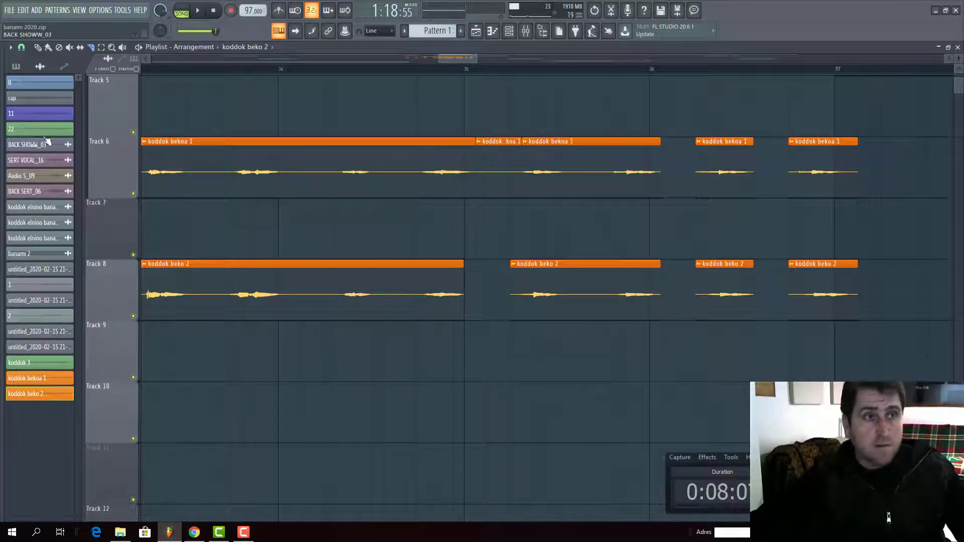
{"action": "left_click", "coordinate": [37, 47]}
{"action": "right_click", "coordinate": [497, 181]}
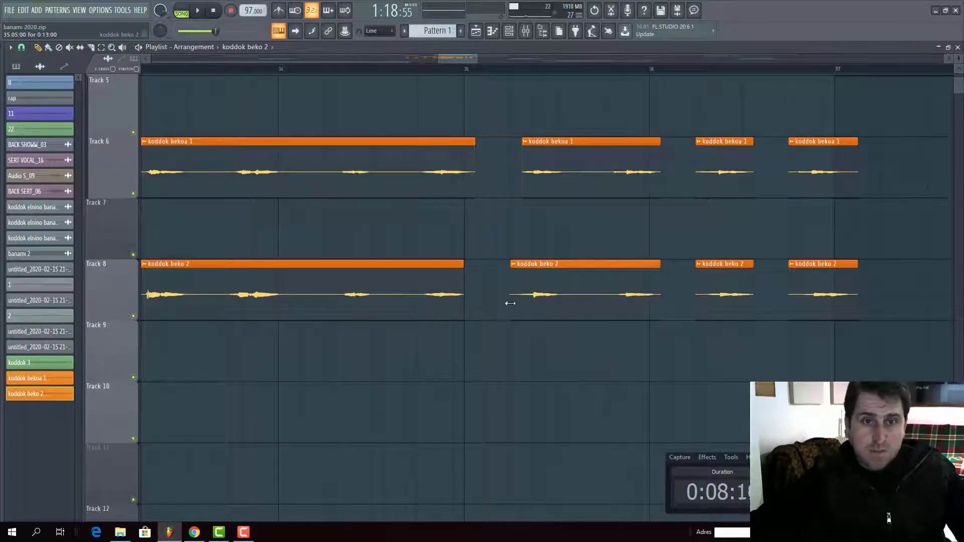
{"action": "left_click_drag", "start_coordinate": [511, 304], "coordinate": [522, 307]}
Play the arrangement from just past bar 35 to check the gap between the koddok clips.
{"action": "key", "text": "space"}
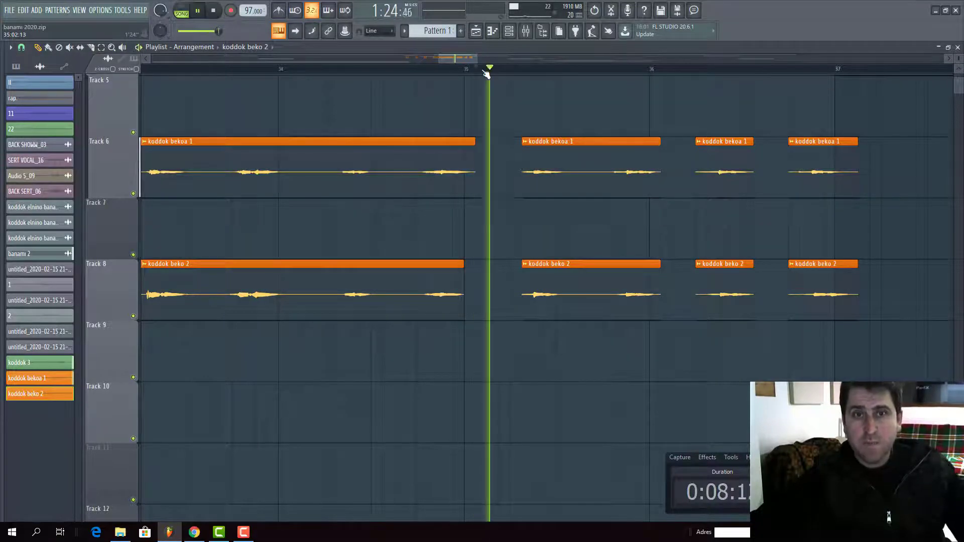
{"action": "key", "text": "space"}
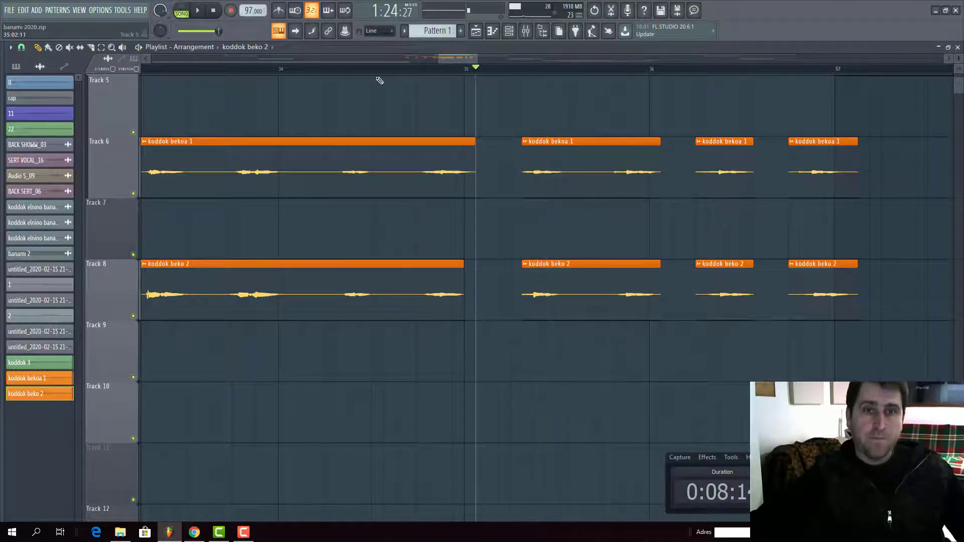
{"action": "key", "text": "space"}
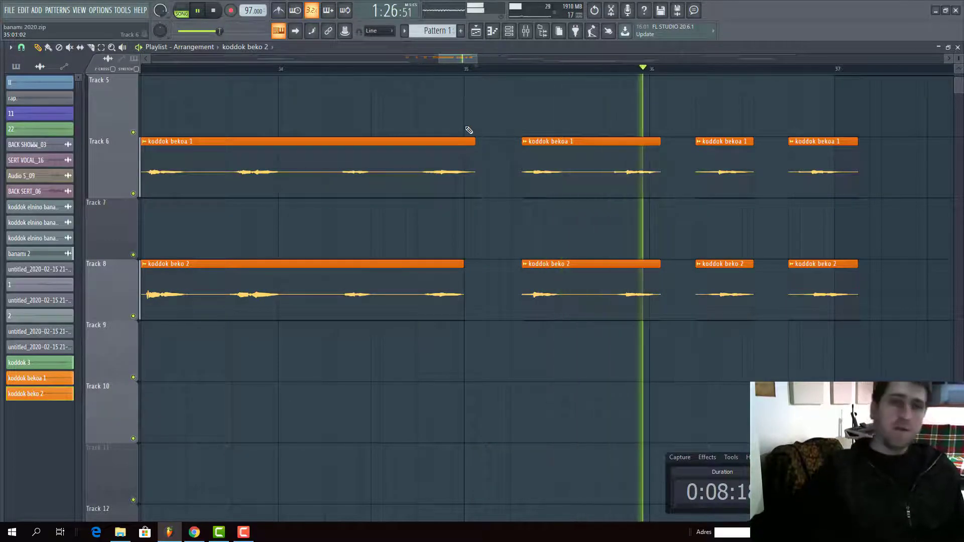
{"action": "key", "text": "space"}
Slice both koddok clips halfway and three quarters through bar 34, and delete the short slices between the cuts.
{"action": "left_click", "coordinate": [91, 47]}
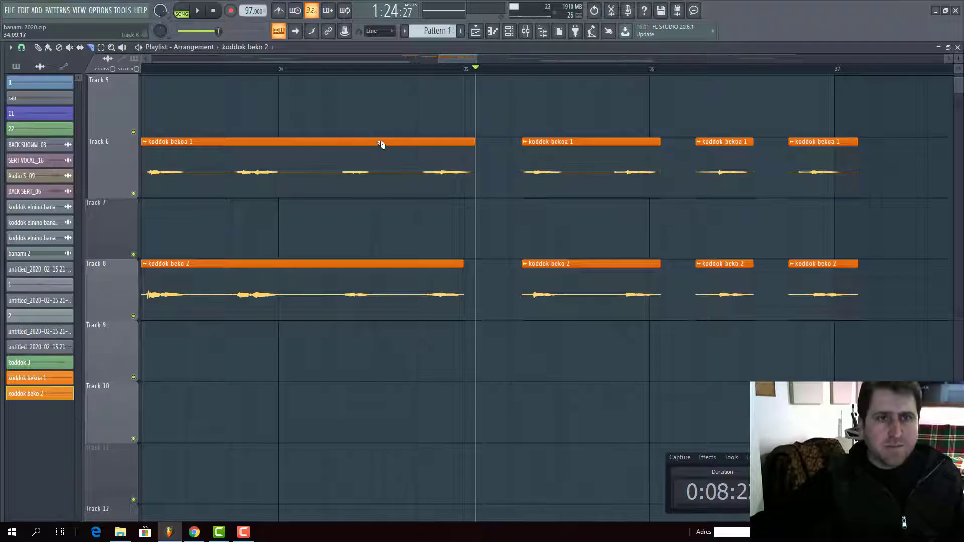
{"action": "left_click_drag", "start_coordinate": [383, 314], "coordinate": [383, 313]}
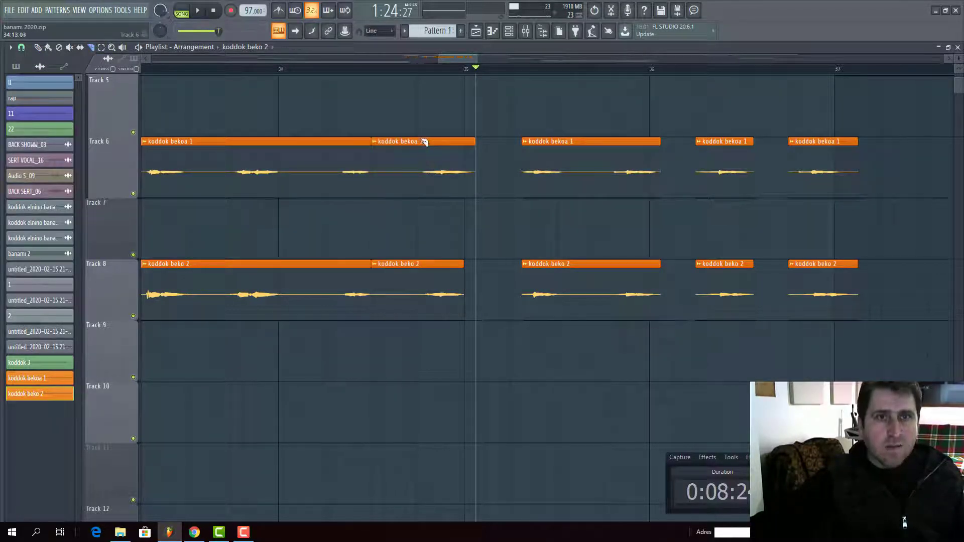
{"action": "left_click_drag", "start_coordinate": [425, 142], "coordinate": [422, 338]}
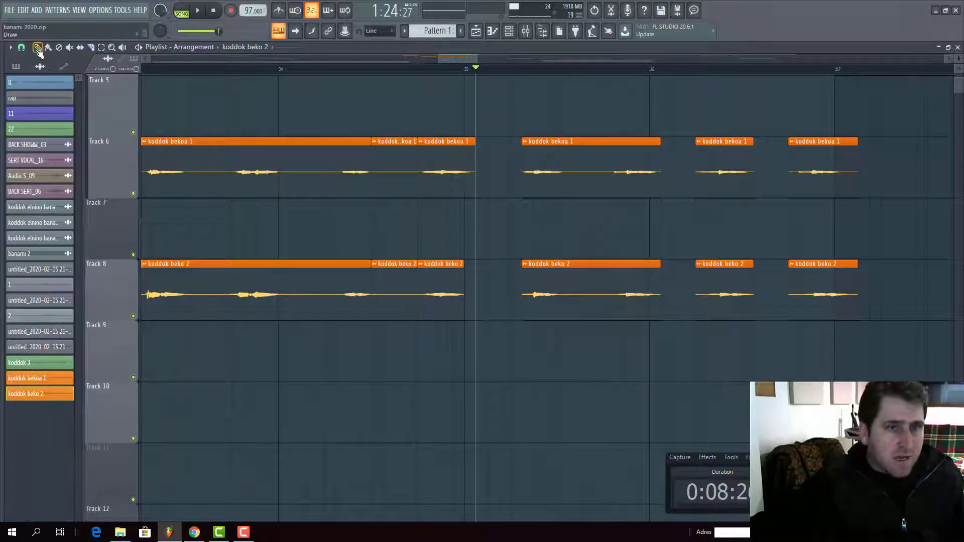
{"action": "right_click", "coordinate": [394, 286]}
{"action": "right_click", "coordinate": [394, 161]}
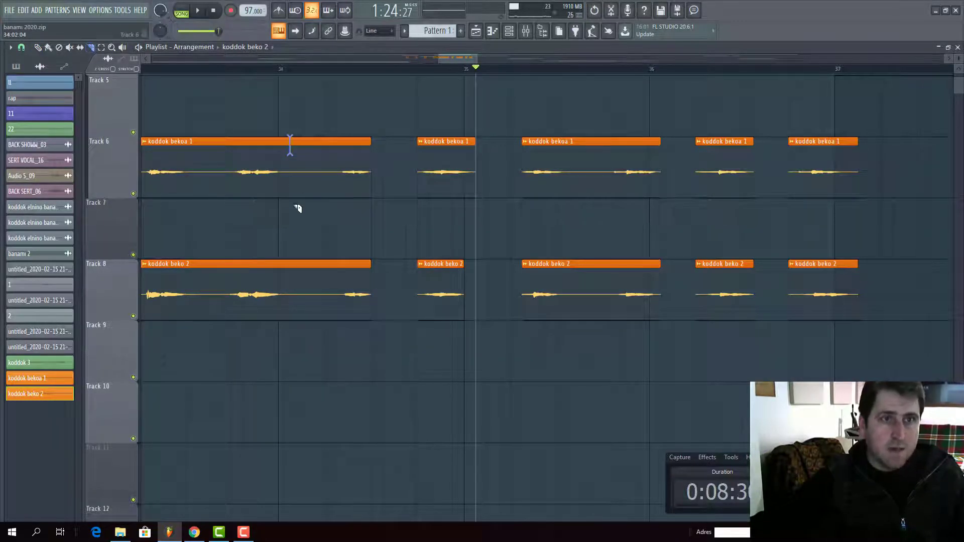
Slice both koddok clips just past bar 34, a quarter through it and slightly beyond, and delete the slices between the outer cuts.
{"action": "left_click_drag", "start_coordinate": [297, 208], "coordinate": [298, 331]}
{"action": "mouse_move", "coordinate": [326, 143]}
{"action": "left_mouse_down"}
{"action": "mouse_move", "coordinate": [346, 306]}
{"action": "mouse_move", "coordinate": [340, 340]}
{"action": "mouse_move", "coordinate": [328, 348]}
{"action": "left_mouse_up"}
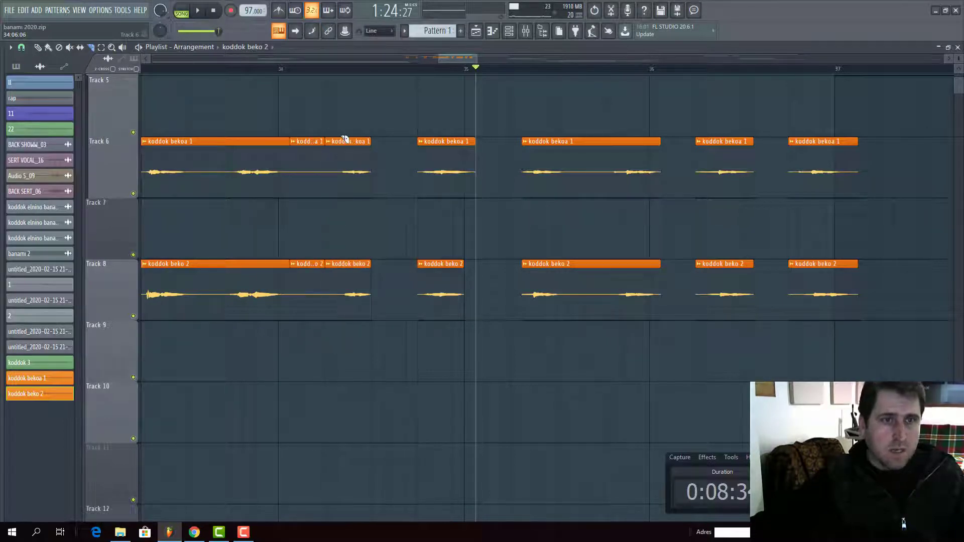
{"action": "mouse_move", "coordinate": [344, 139]}
{"action": "left_mouse_down"}
{"action": "mouse_move", "coordinate": [338, 336]}
{"action": "mouse_move", "coordinate": [347, 353]}
{"action": "left_mouse_up"}
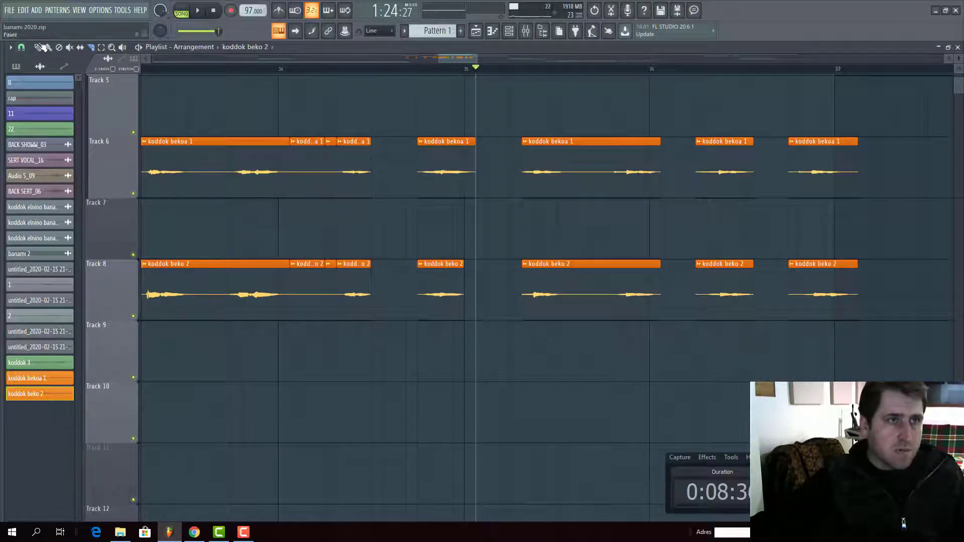
{"action": "right_click", "coordinate": [313, 168]}
{"action": "right_click", "coordinate": [330, 174]}
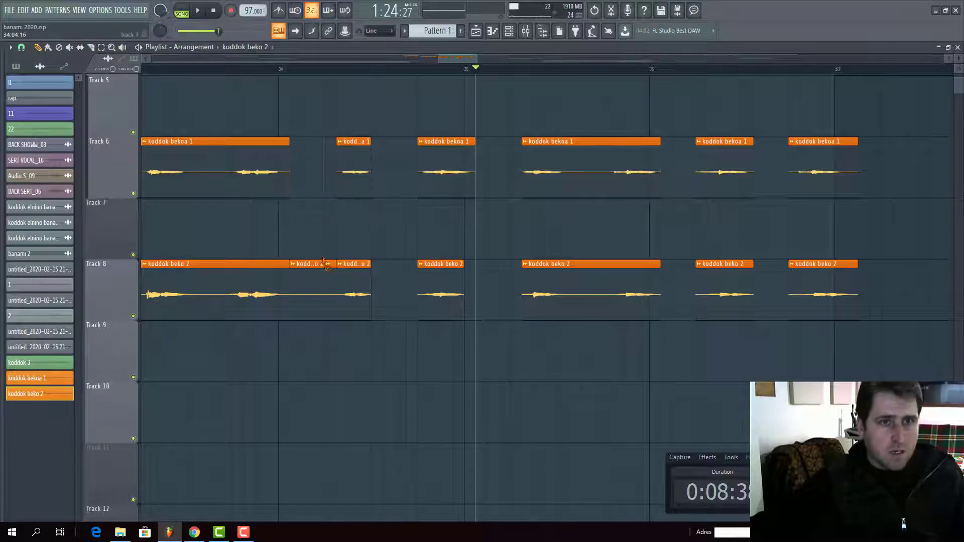
{"action": "right_click", "coordinate": [311, 291]}
{"action": "right_click", "coordinate": [322, 281]}
Slice both koddok clips halfway and three quarters through bar 33, and delete the slices between the cuts.
{"action": "left_click_drag", "start_coordinate": [438, 59], "coordinate": [426, 59]}
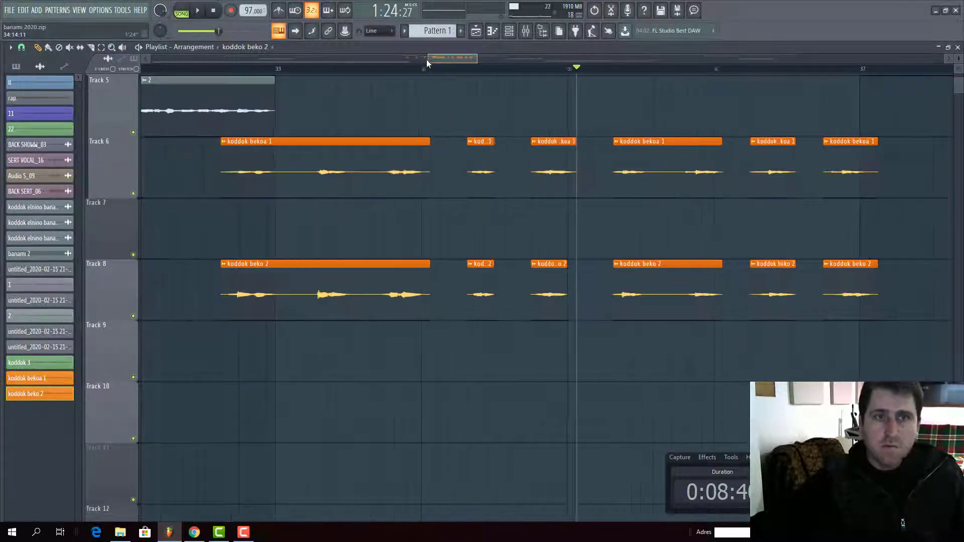
{"action": "scroll", "coordinate": [204, 122], "scroll_direction": "up", "scroll_amount": 3}
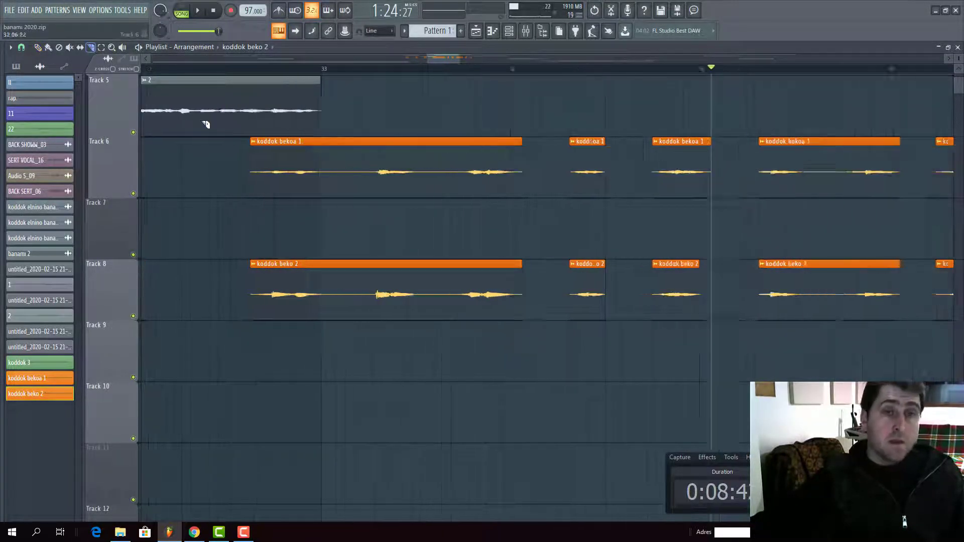
{"action": "left_click_drag", "start_coordinate": [472, 136], "coordinate": [474, 335]}
{"action": "left_click_drag", "start_coordinate": [518, 138], "coordinate": [536, 338]}
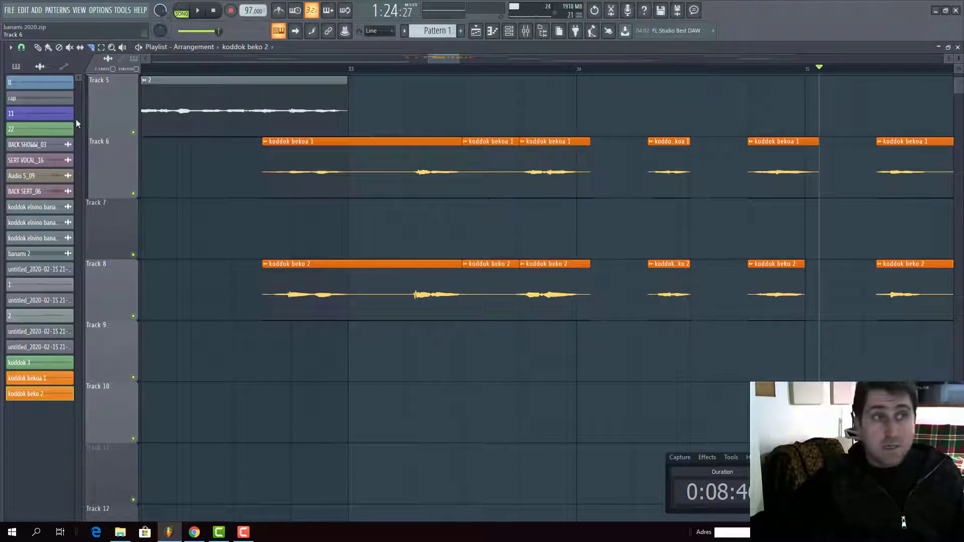
{"action": "right_click", "coordinate": [502, 292]}
{"action": "right_click", "coordinate": [495, 183]}
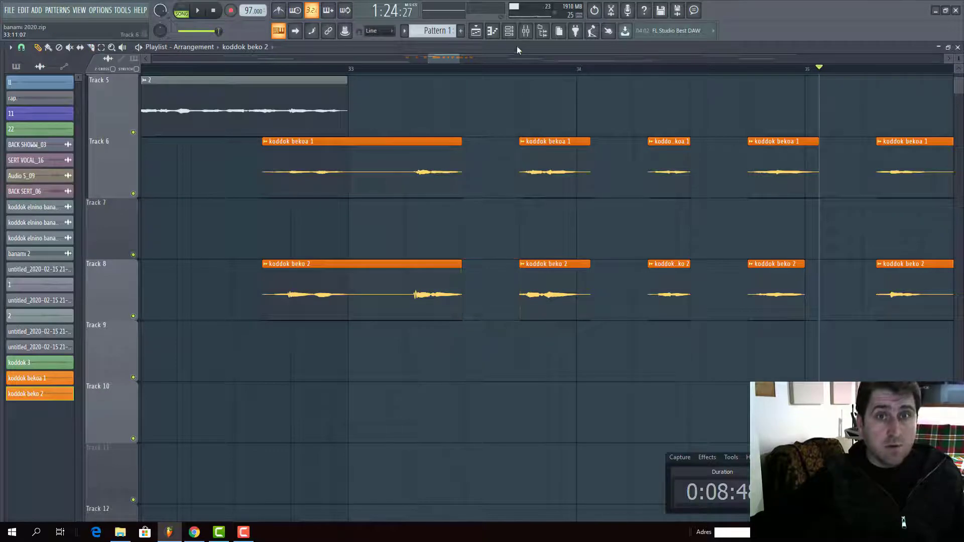
Move the mixer window so its tracks are in view and inspect the effect chains of the master, Insert 3, Insert 4, koddok and track 6.
{"action": "left_click", "coordinate": [526, 33]}
{"action": "left_click", "coordinate": [525, 33]}
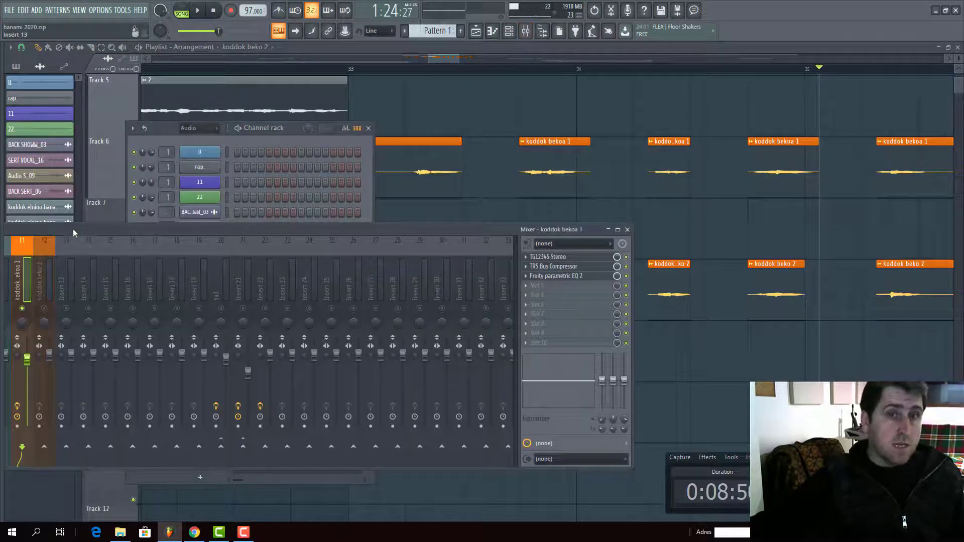
{"action": "left_click_drag", "start_coordinate": [74, 229], "coordinate": [174, 228]}
{"action": "left_click_drag", "start_coordinate": [87, 231], "coordinate": [308, 244]}
{"action": "left_click", "coordinate": [111, 298]}
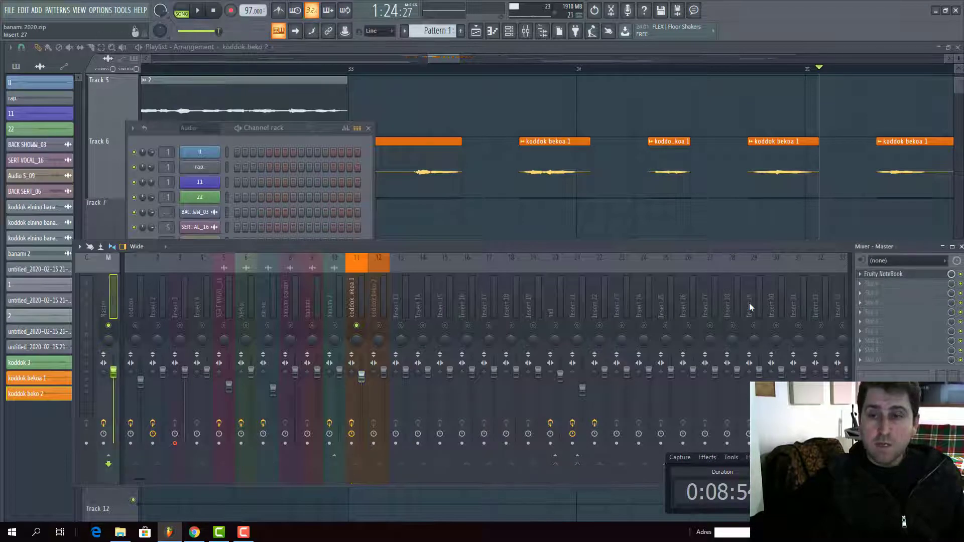
{"action": "left_click", "coordinate": [181, 302]}
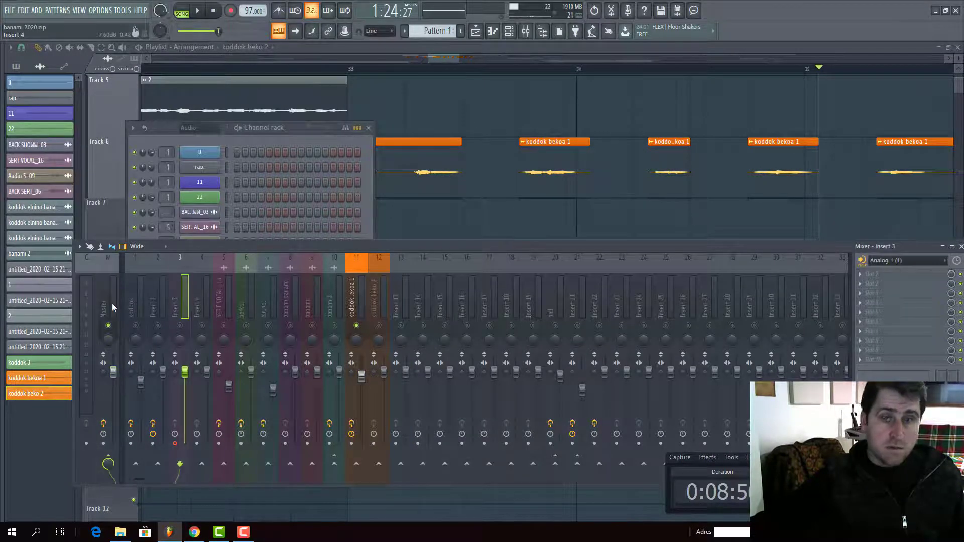
{"action": "left_click", "coordinate": [196, 303]}
{"action": "left_click", "coordinate": [152, 304]}
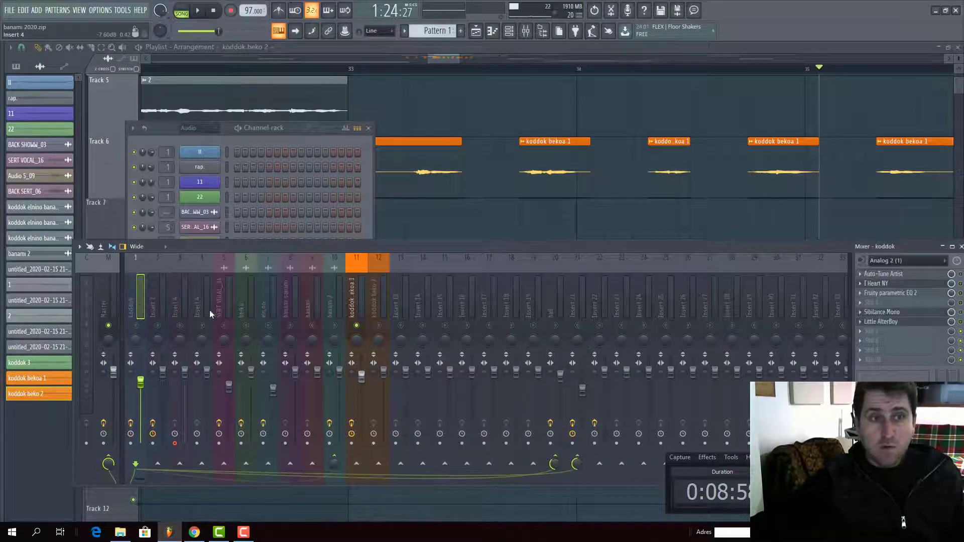
{"action": "left_click", "coordinate": [246, 301]}
Play the arrangement from just past bar 35 towards bar 37 to check the cut koddok clips.
{"action": "left_click", "coordinate": [442, 59]}
{"action": "key", "text": "space"}
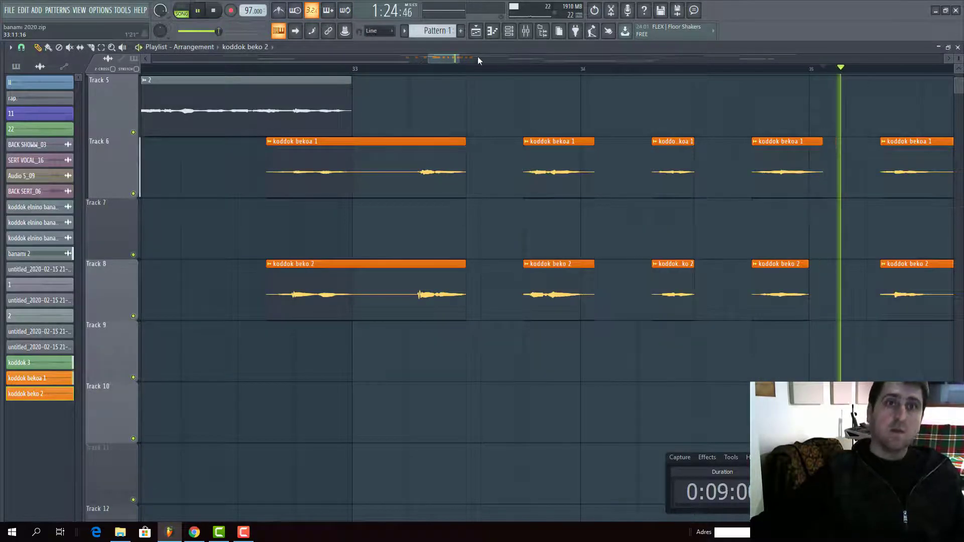
{"action": "left_click_drag", "start_coordinate": [459, 59], "coordinate": [559, 58]}
{"action": "scroll", "coordinate": [532, 125], "scroll_direction": "up", "scroll_amount": 2}
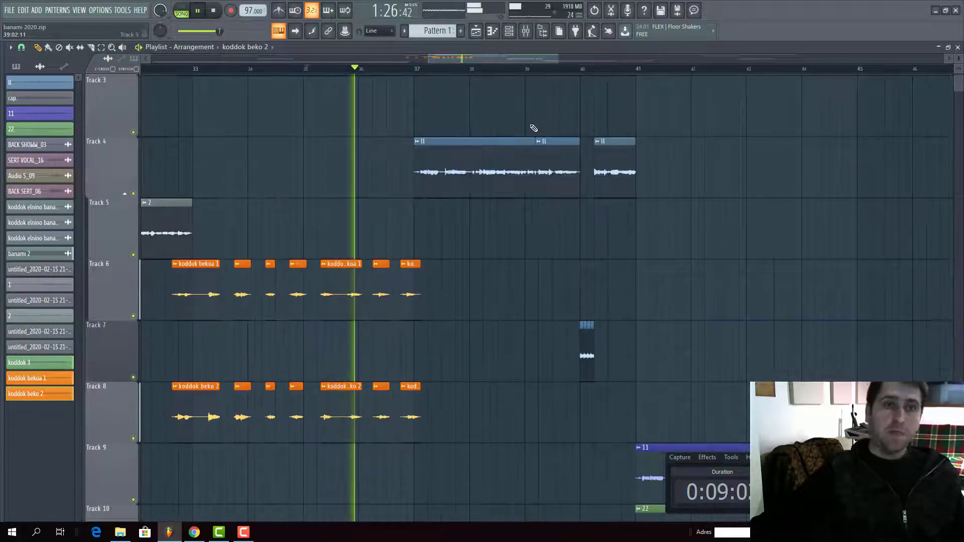
{"action": "scroll", "coordinate": [376, 167], "scroll_direction": "down", "scroll_amount": 2, "text": "ctrl"}
{"action": "scroll", "coordinate": [377, 168], "scroll_direction": "up", "scroll_amount": 4, "text": "ctrl"}
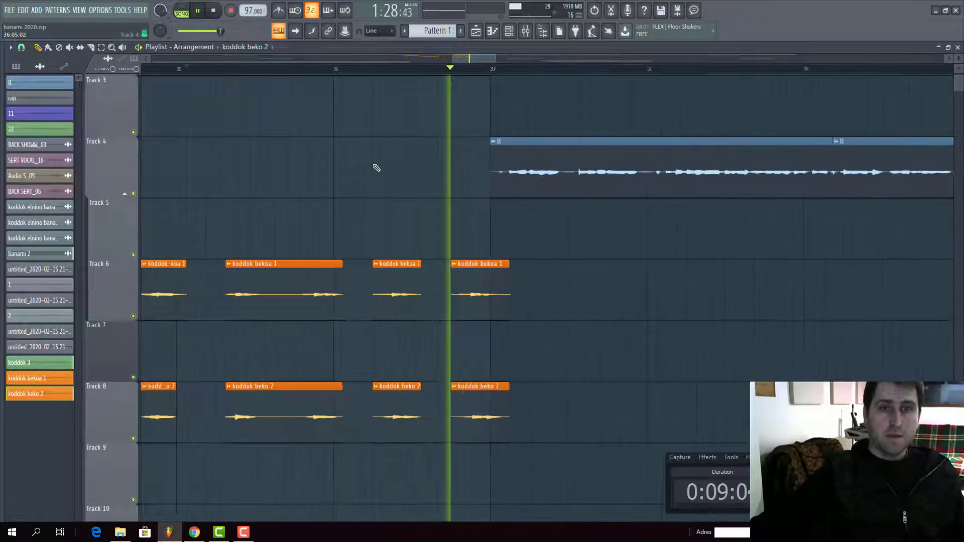
{"action": "key", "text": "space"}
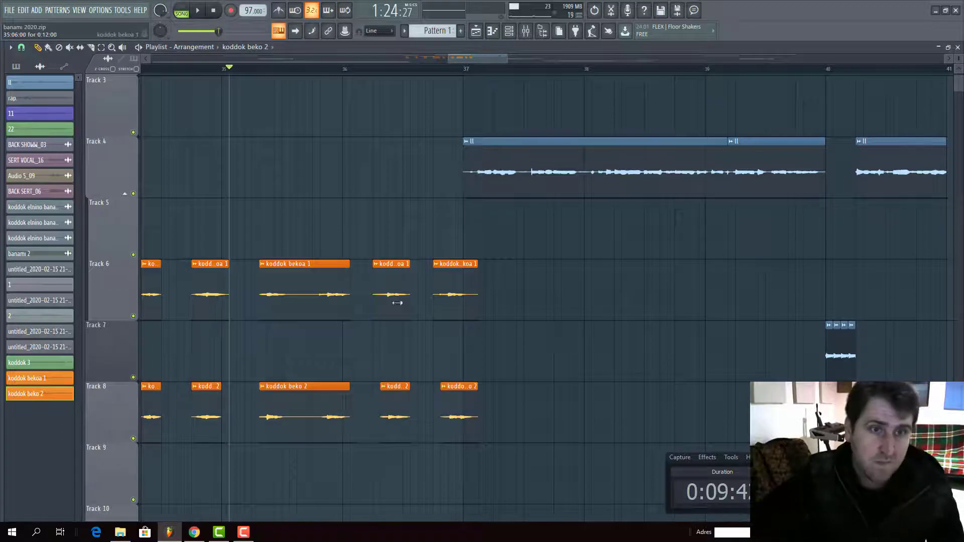
Slice both koddok clips at bar 33 and a quarter through that bar, and delete the silent slices between the cuts.
{"action": "left_click_drag", "start_coordinate": [446, 60], "coordinate": [386, 55]}
{"action": "scroll", "coordinate": [420, 319], "scroll_direction": "up", "scroll_amount": 5}
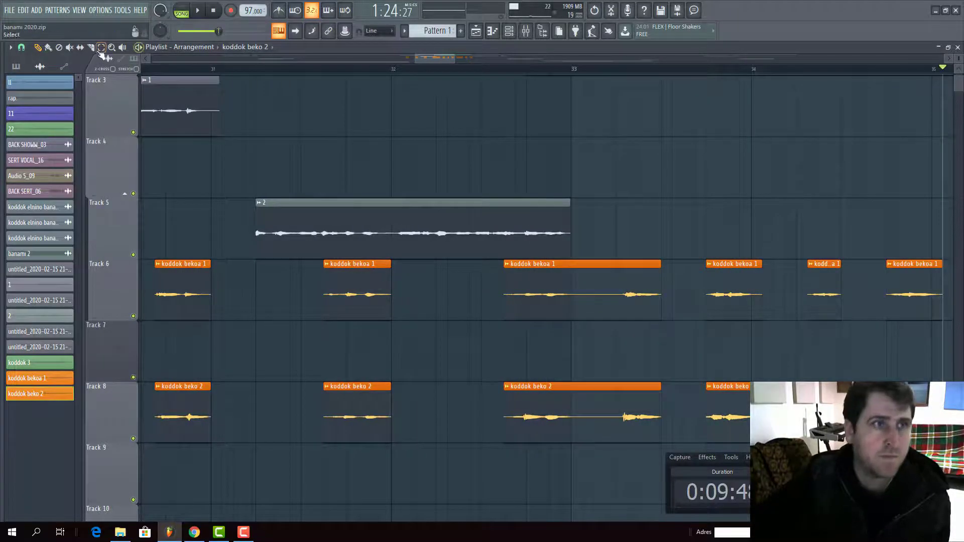
{"action": "left_click_drag", "start_coordinate": [585, 267], "coordinate": [582, 429]}
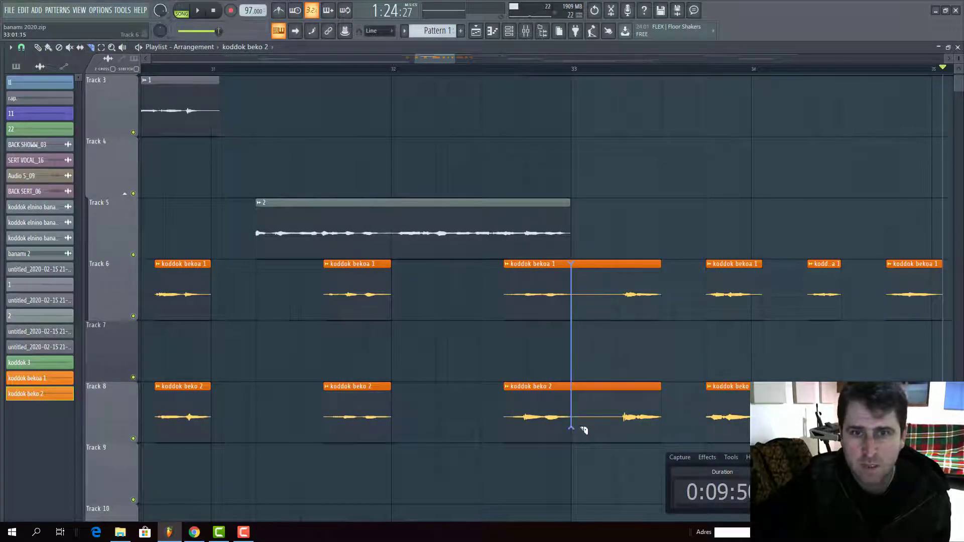
{"action": "left_click_drag", "start_coordinate": [629, 266], "coordinate": [623, 447]}
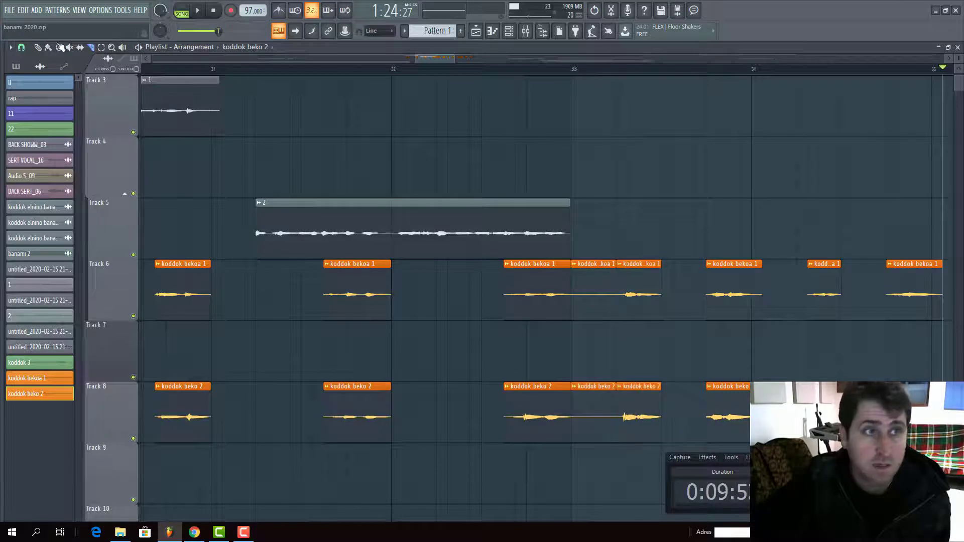
{"action": "right_click", "coordinate": [595, 409]}
{"action": "right_click", "coordinate": [592, 294]}
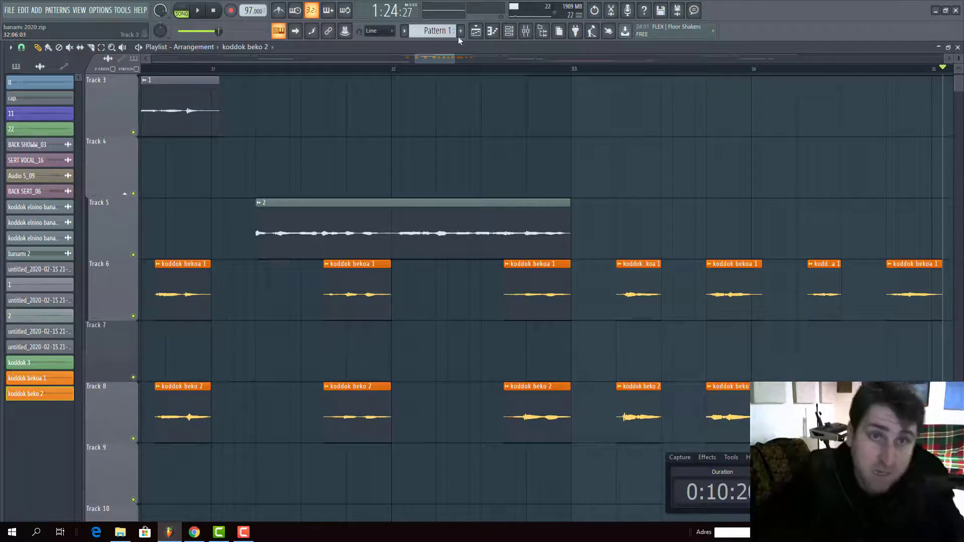
Trim the silent start of the koddok 3 clip on Track 2 to just before bar 33.
{"action": "scroll", "coordinate": [502, 201], "scroll_direction": "up", "scroll_amount": 3}
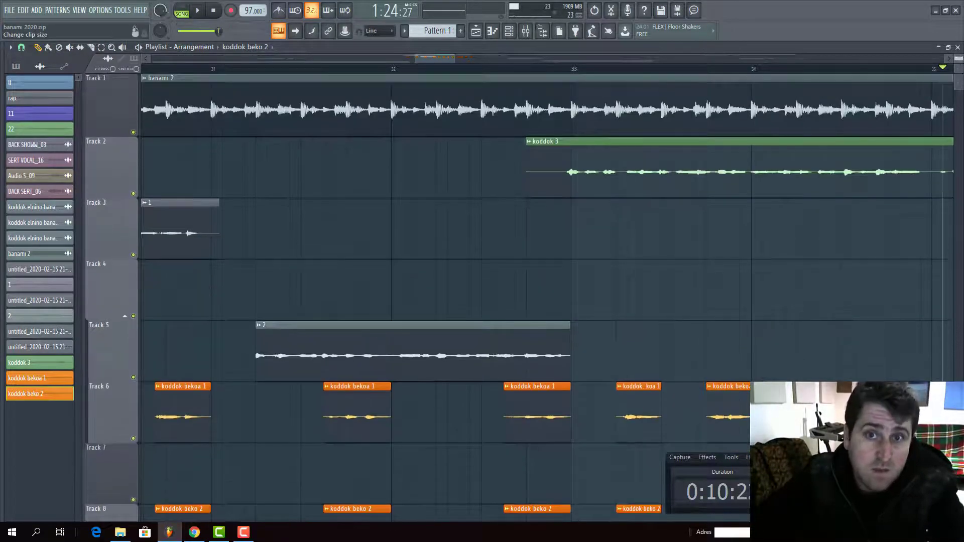
{"action": "left_click", "coordinate": [538, 182]}
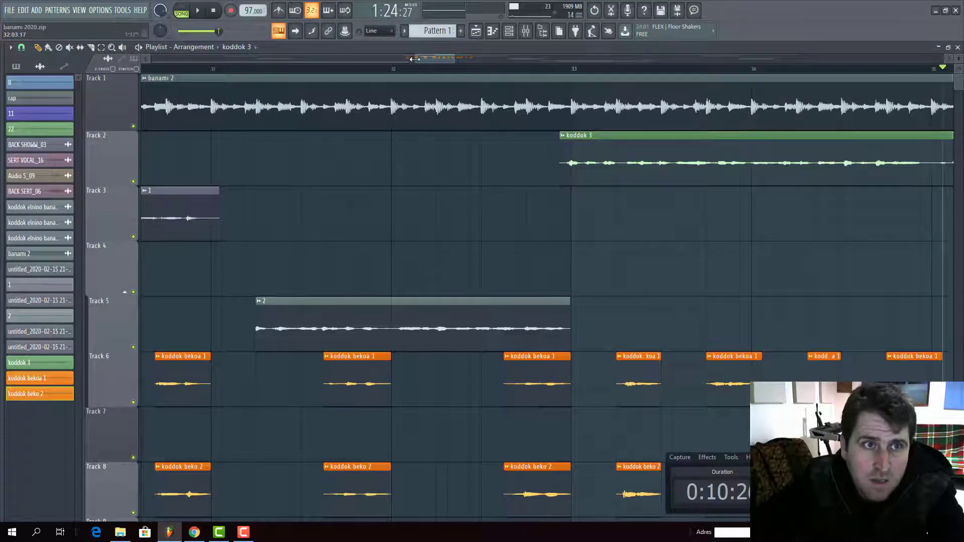
Look over the whole arrangement and its vocal clips across all playlist tracks.
{"action": "mouse_move", "coordinate": [415, 59]}
{"action": "left_mouse_down"}
{"action": "mouse_move", "coordinate": [347, 60]}
{"action": "mouse_move", "coordinate": [416, 62]}
{"action": "left_mouse_up"}
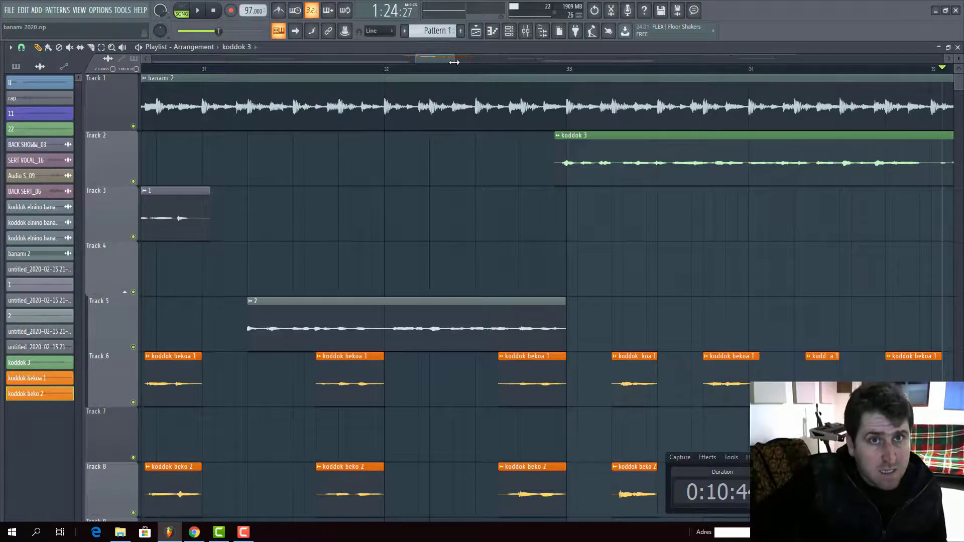
{"action": "left_click_drag", "start_coordinate": [455, 62], "coordinate": [648, 62]}
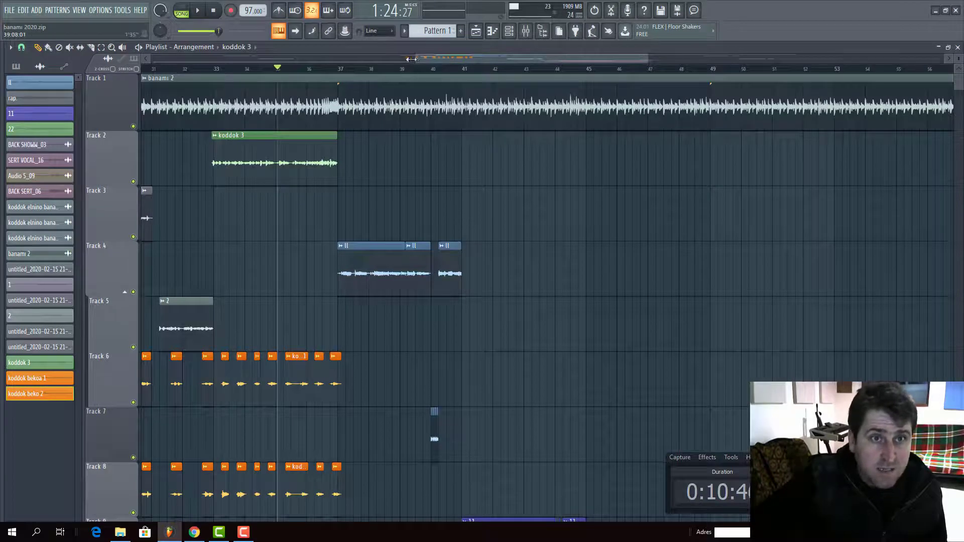
{"action": "left_click_drag", "start_coordinate": [411, 59], "coordinate": [151, 59]}
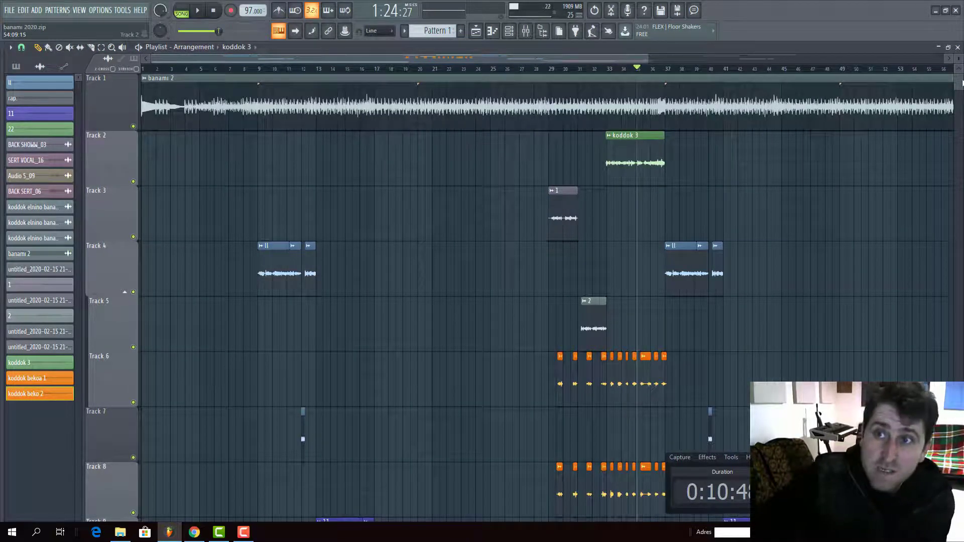
{"action": "left_click_drag", "start_coordinate": [960, 70], "coordinate": [926, 179]}
{"action": "scroll", "coordinate": [926, 180], "scroll_direction": "up", "scroll_amount": 3}
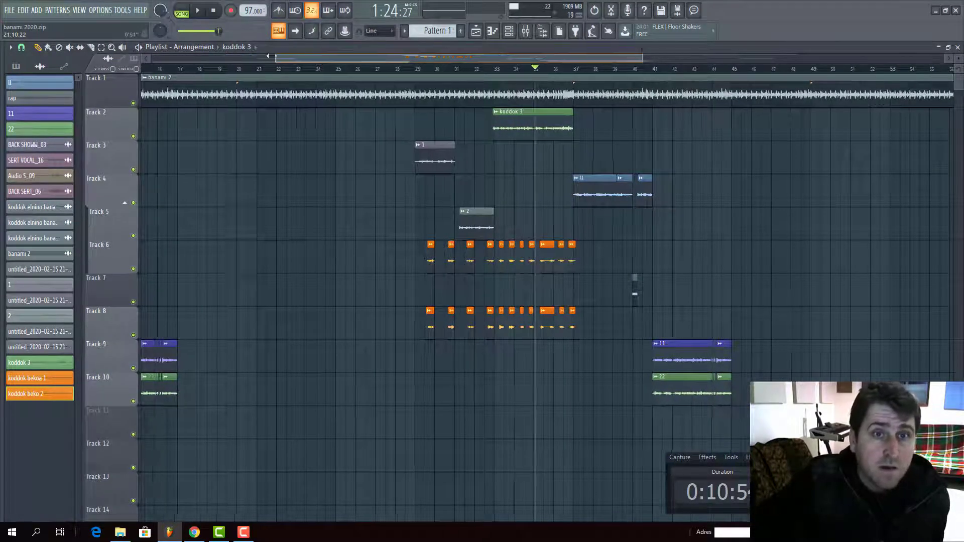
{"action": "left_click_drag", "start_coordinate": [287, 58], "coordinate": [231, 59]}
{"action": "scroll", "coordinate": [279, 123], "scroll_direction": "down", "scroll_amount": 5}
{"action": "scroll", "coordinate": [279, 122], "scroll_direction": "up", "scroll_amount": 4}
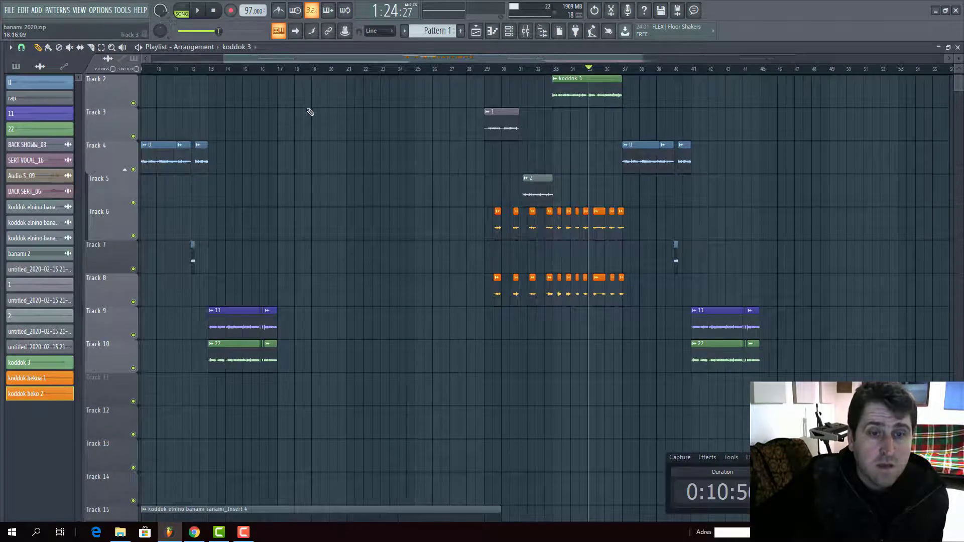
{"action": "scroll", "coordinate": [310, 112], "scroll_direction": "down", "scroll_amount": 5}
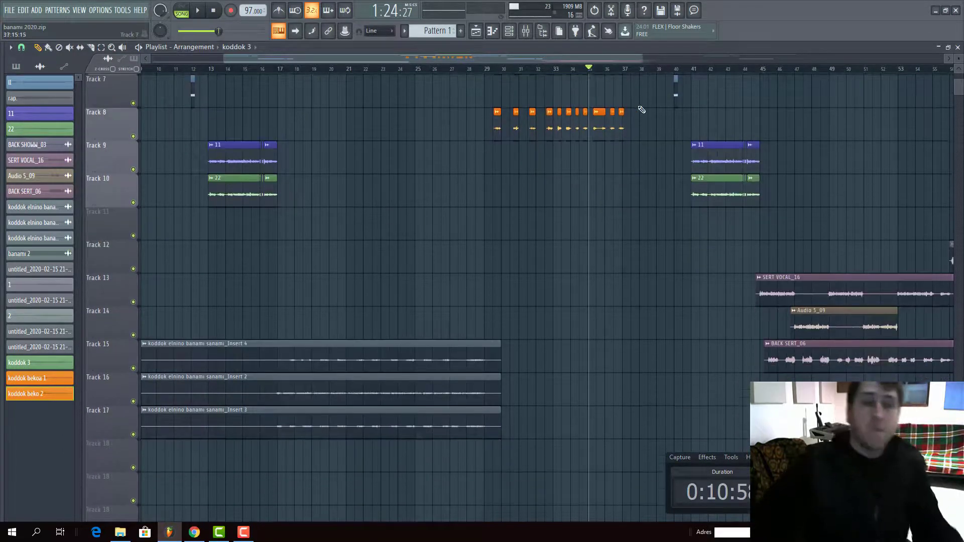
{"action": "scroll", "coordinate": [642, 109], "scroll_direction": "up", "scroll_amount": 6}
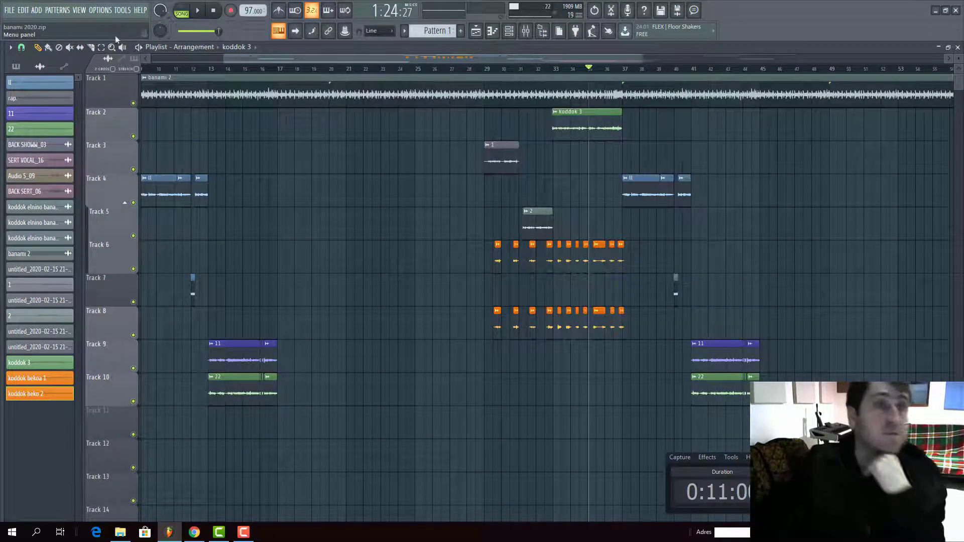
{"action": "key", "text": "F1"}
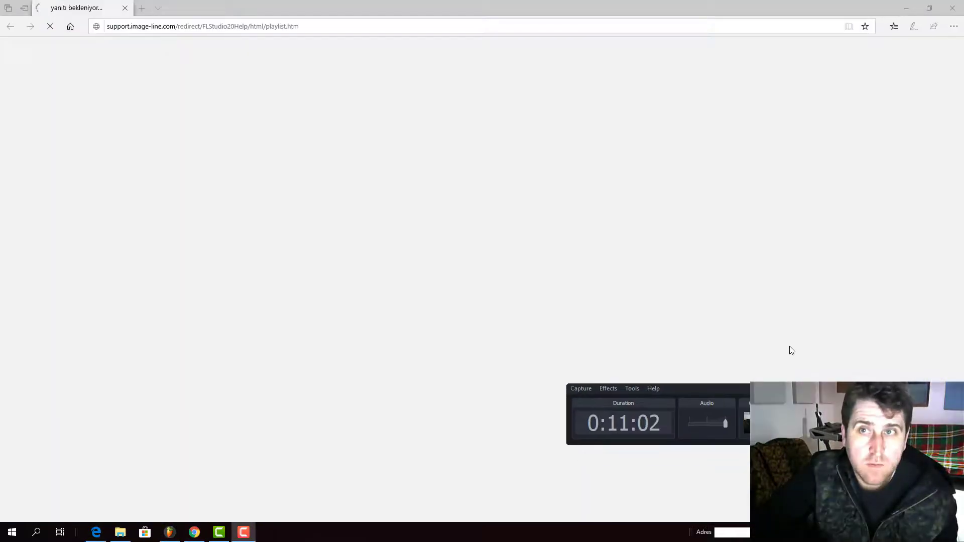
{"action": "left_click", "coordinate": [952, 7]}
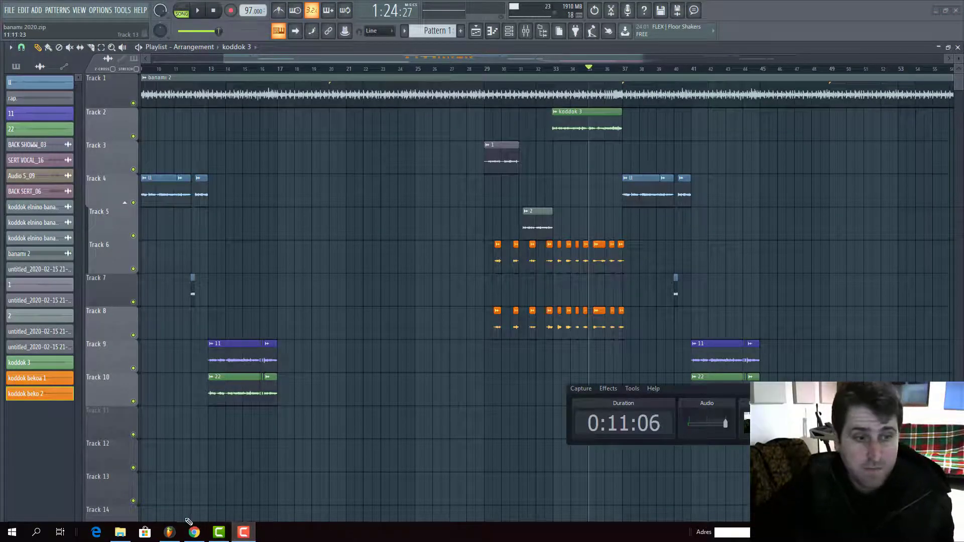
Open the mixer and re-enable all of its muted tracks.
{"action": "left_click", "coordinate": [526, 31]}
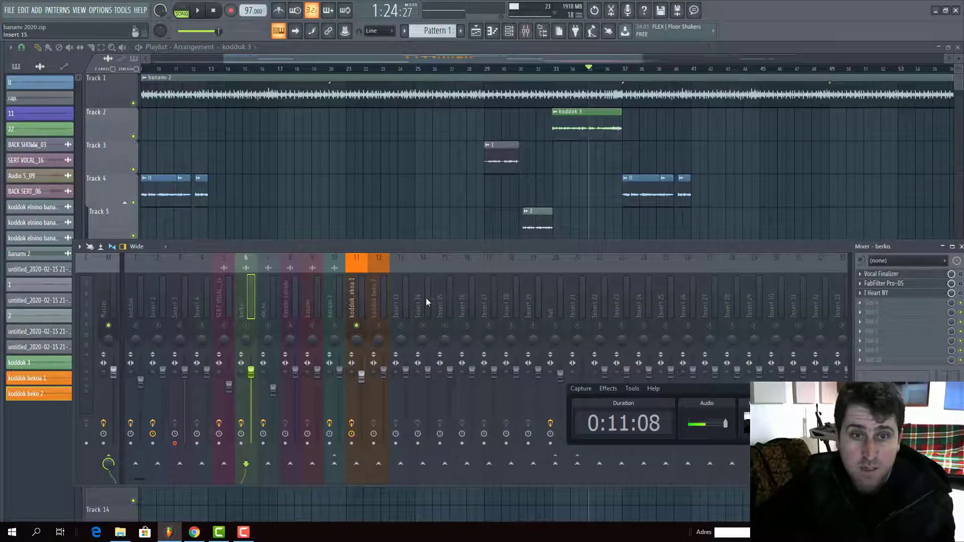
{"action": "right_click", "coordinate": [247, 326]}
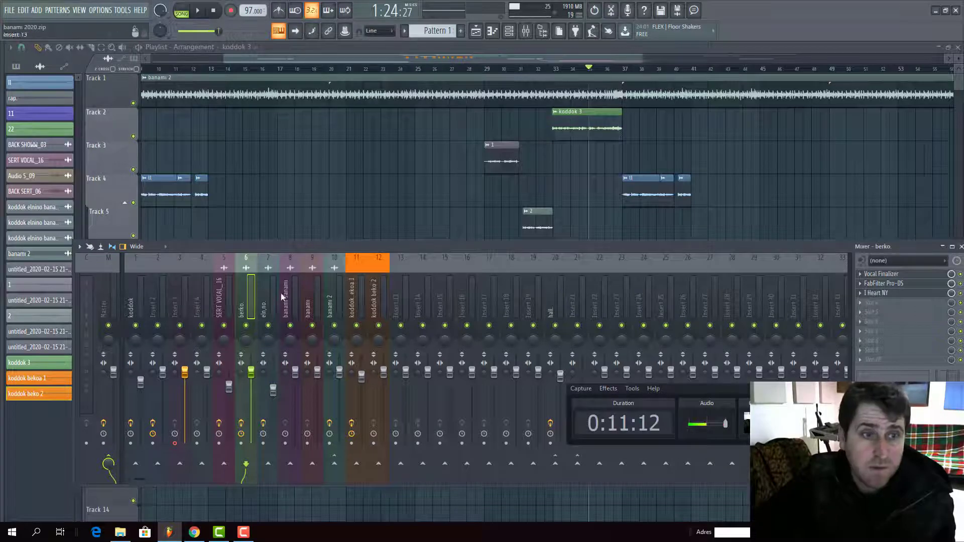
Delete the TrackSpacer effect from the banami 2 mixer track.
{"action": "left_click", "coordinate": [341, 305]}
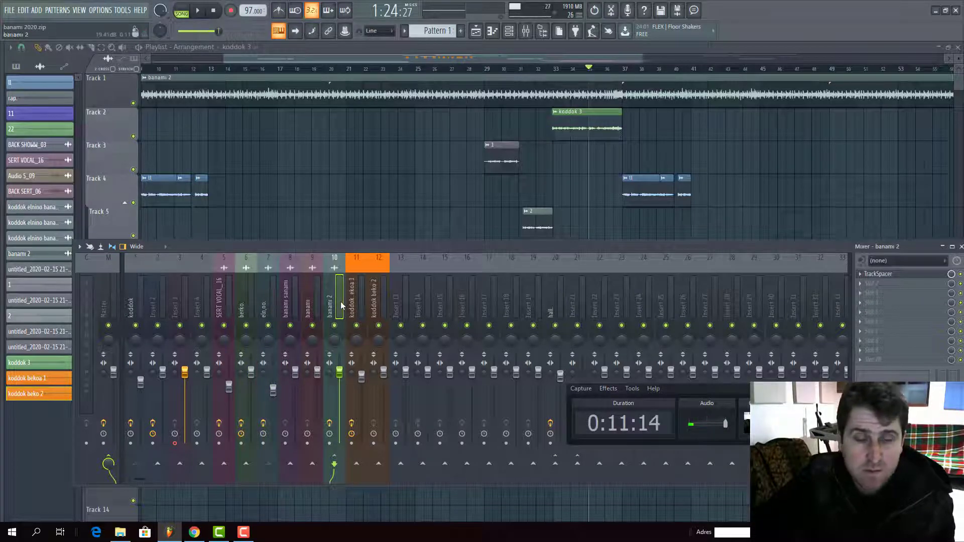
{"action": "left_click", "coordinate": [861, 274]}
{"action": "left_click", "coordinate": [869, 283]}
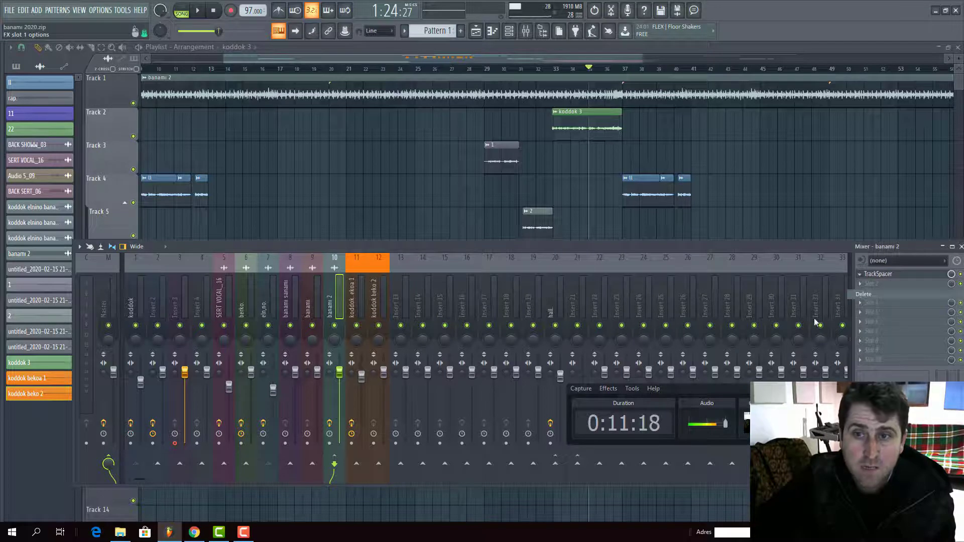
{"action": "left_click", "coordinate": [550, 299]}
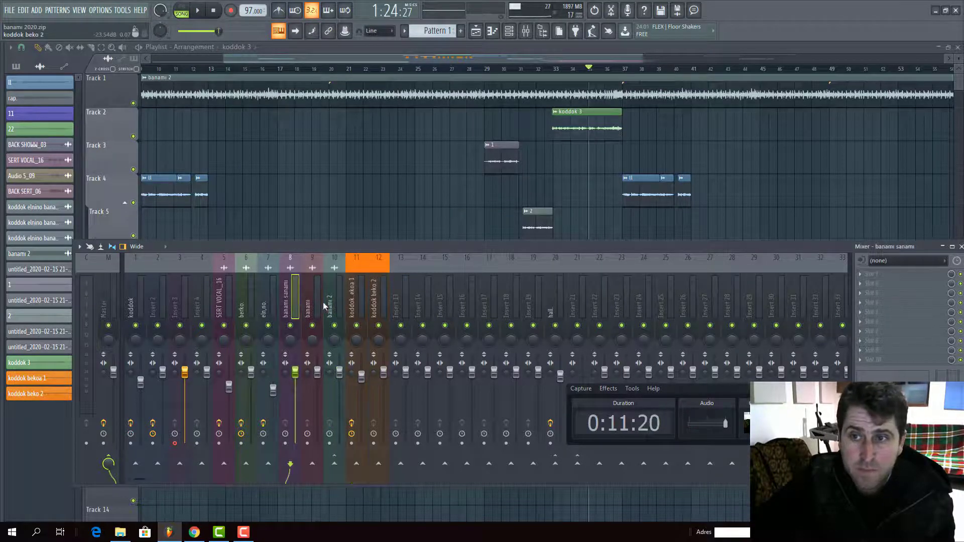
Review the effect chains of koddok bekoa 1, SERT VOCAL_16 and Insert 21, and browse the effect plugins available for Insert 19.
{"action": "left_click", "coordinate": [359, 308]}
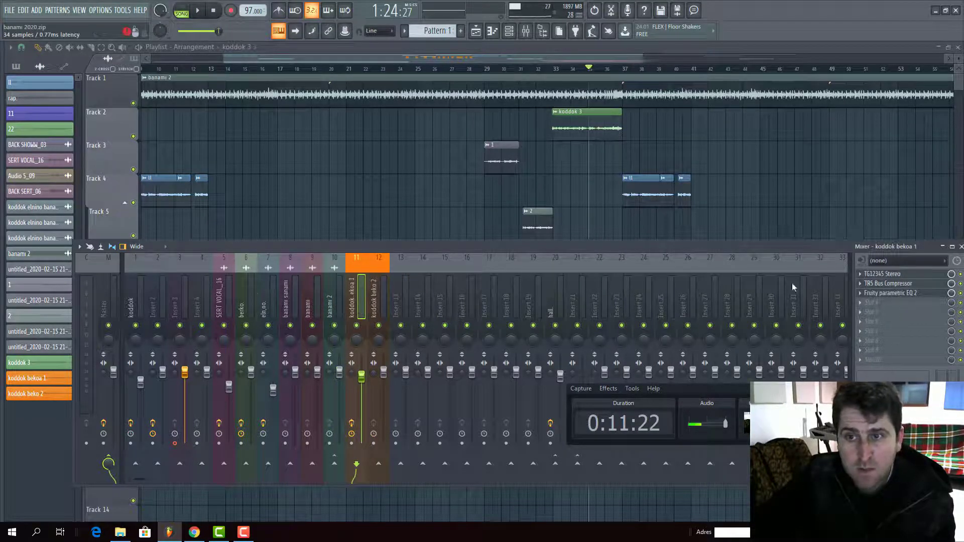
{"action": "left_click", "coordinate": [263, 301]}
{"action": "left_click", "coordinate": [221, 295]}
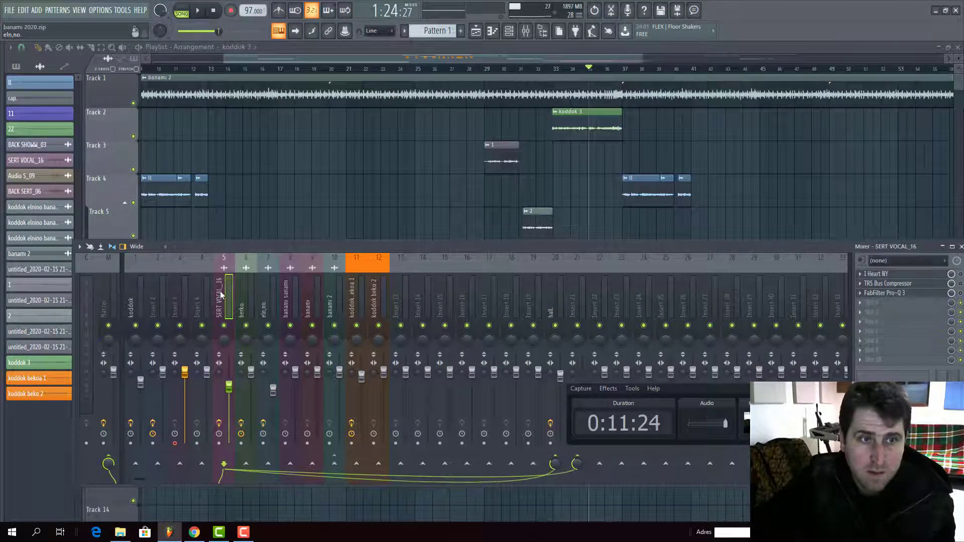
{"action": "left_click", "coordinate": [565, 306]}
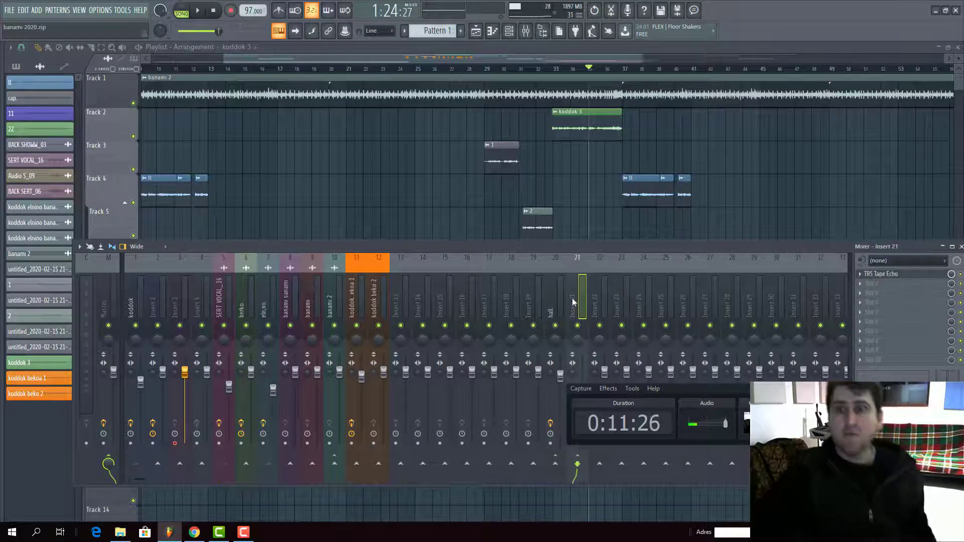
{"action": "left_click", "coordinate": [541, 308]}
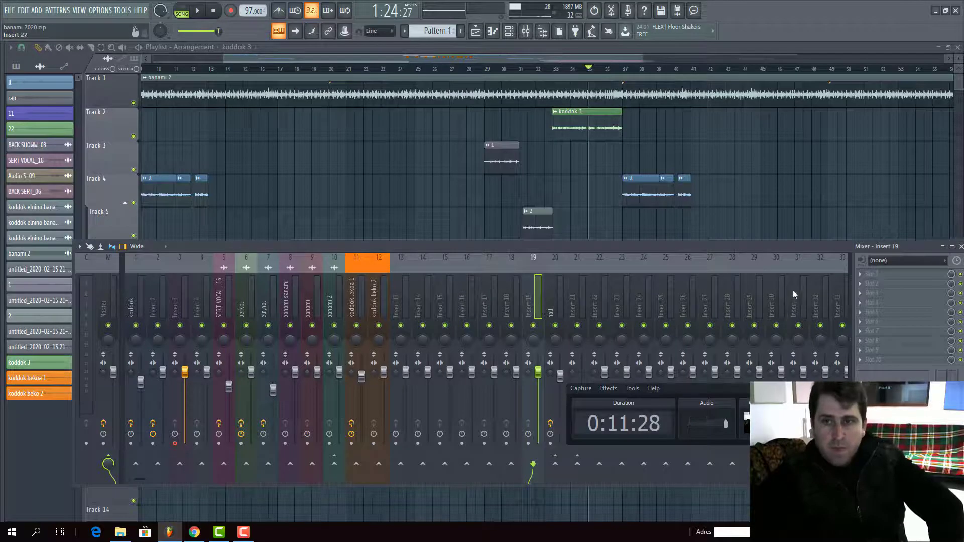
{"action": "left_click", "coordinate": [867, 276]}
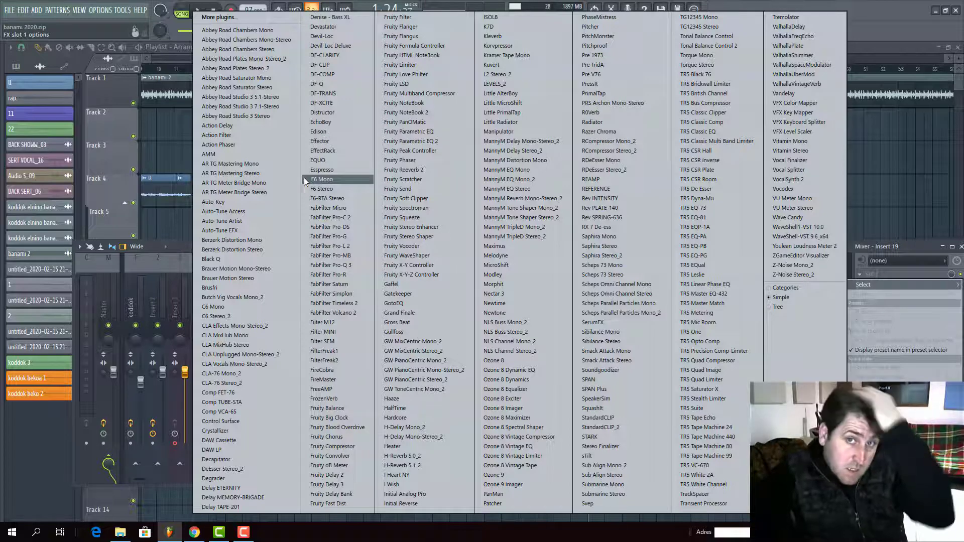
{"action": "left_click", "coordinate": [176, 248]}
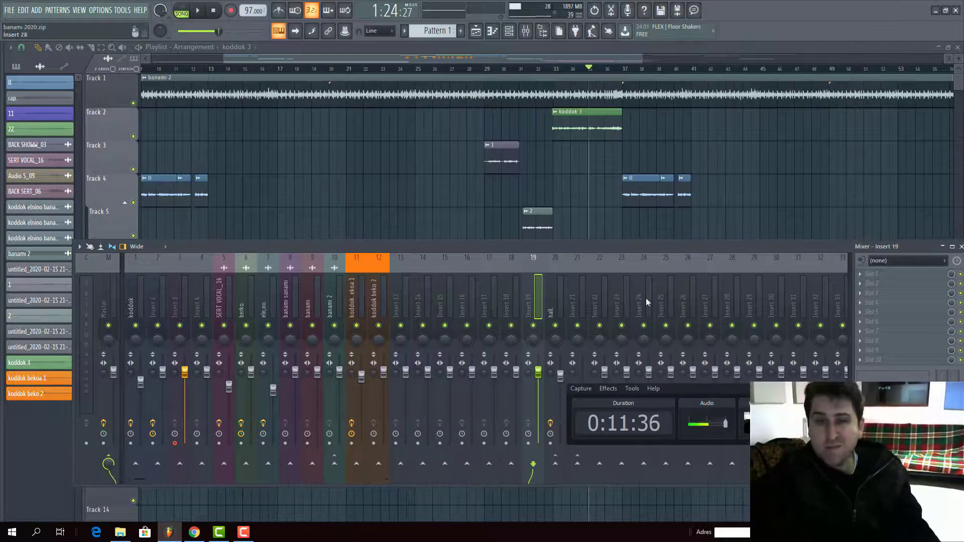
Play the song, show the whole arrangement in the playlist and restart playback from about bar 29.
{"action": "key", "text": "space"}
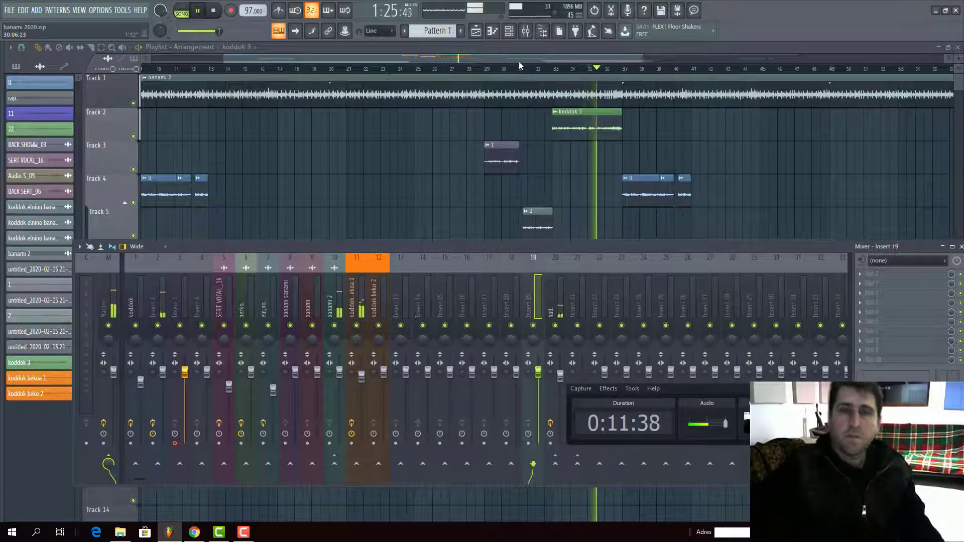
{"action": "key", "text": "F9"}
{"action": "scroll", "coordinate": [676, 69], "scroll_direction": "down", "scroll_amount": 2}
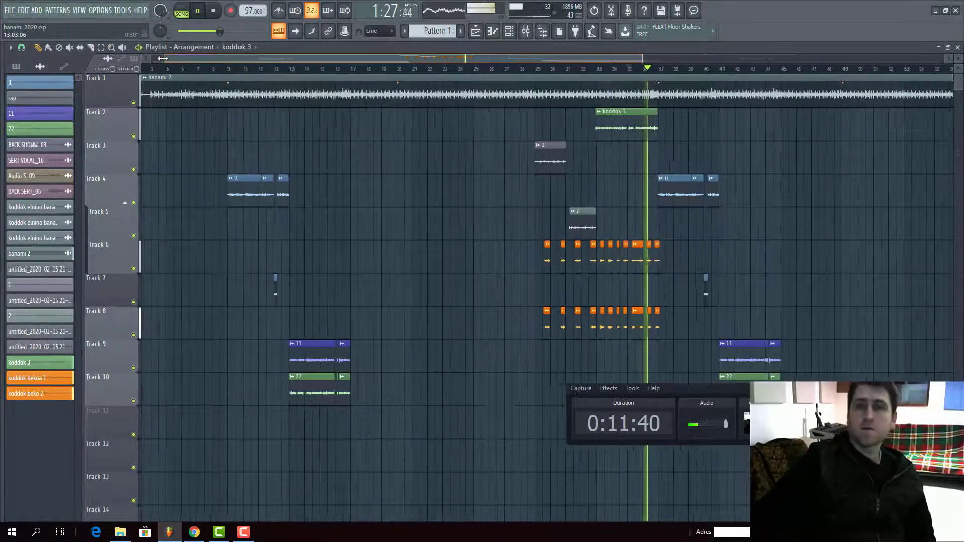
{"action": "scroll", "coordinate": [675, 68], "scroll_direction": "down", "scroll_amount": 4}
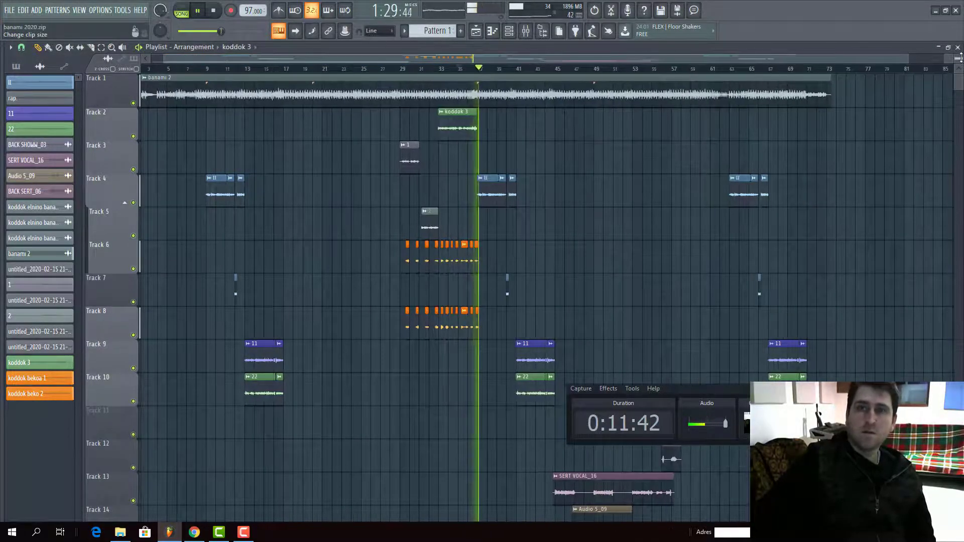
{"action": "left_click", "coordinate": [403, 69]}
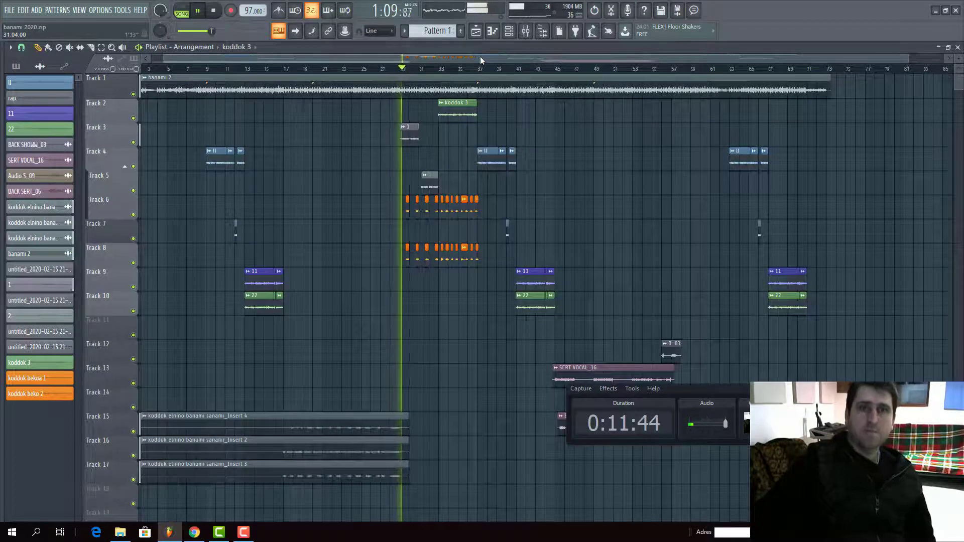
Lower the Insert 2 mixer track's volume to -6.1 dB during playback and stop the song.
{"action": "left_click", "coordinate": [526, 32]}
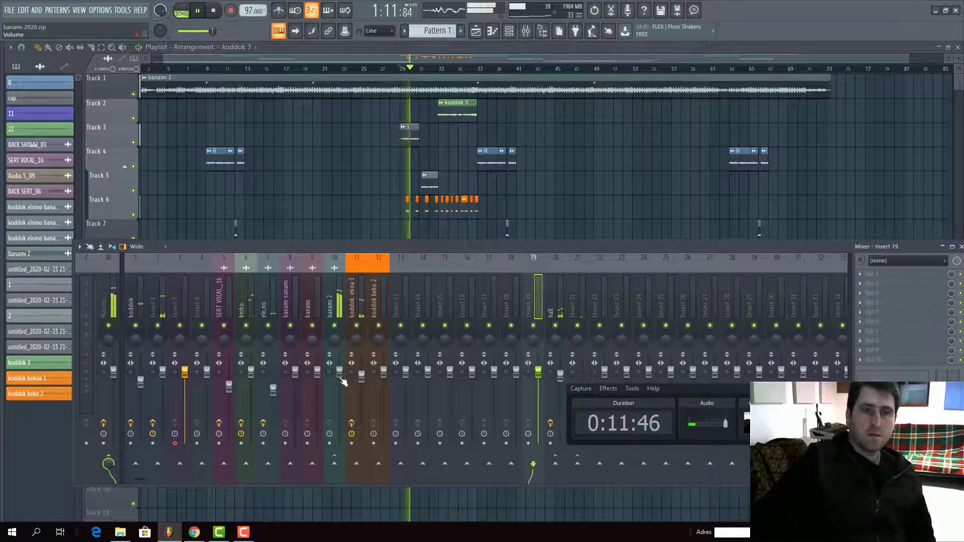
{"action": "left_click_drag", "start_coordinate": [340, 410], "coordinate": [339, 372]}
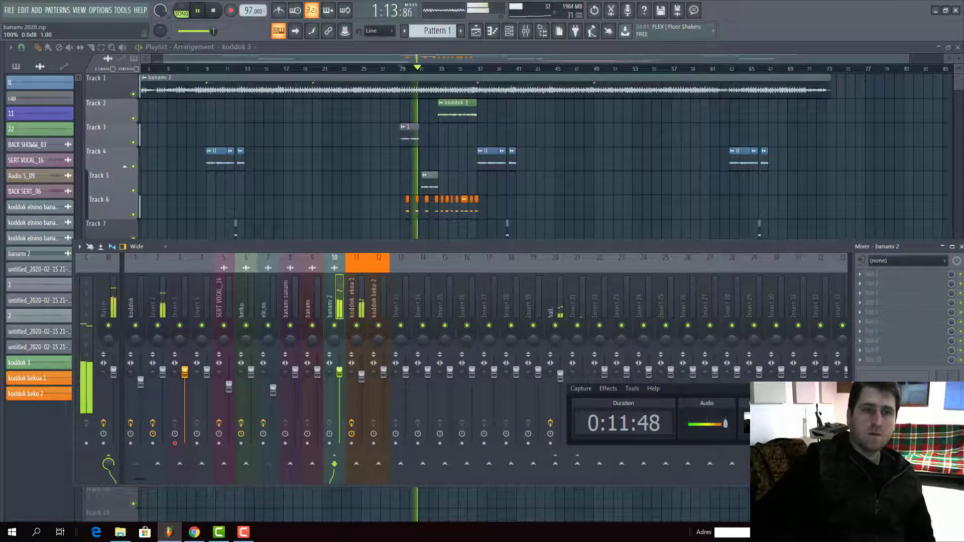
{"action": "mouse_move", "coordinate": [163, 372]}
{"action": "left_mouse_down"}
{"action": "mouse_move", "coordinate": [163, 399]}
{"action": "mouse_move", "coordinate": [162, 390]}
{"action": "left_mouse_up"}
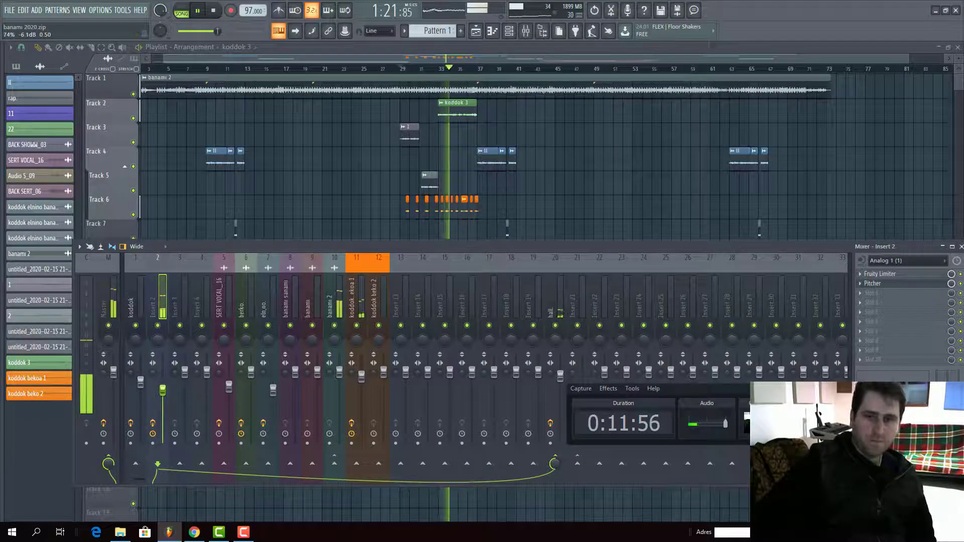
{"action": "left_click", "coordinate": [217, 18]}
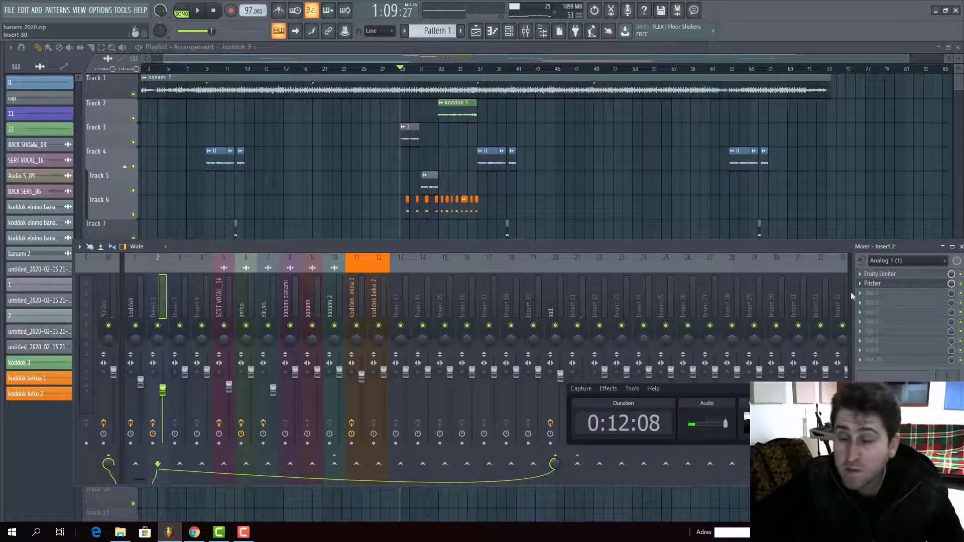
Delete the Fruity Limiter effect from the Insert 2 mixer track.
{"action": "left_click", "coordinate": [860, 273]}
{"action": "left_click", "coordinate": [873, 302]}
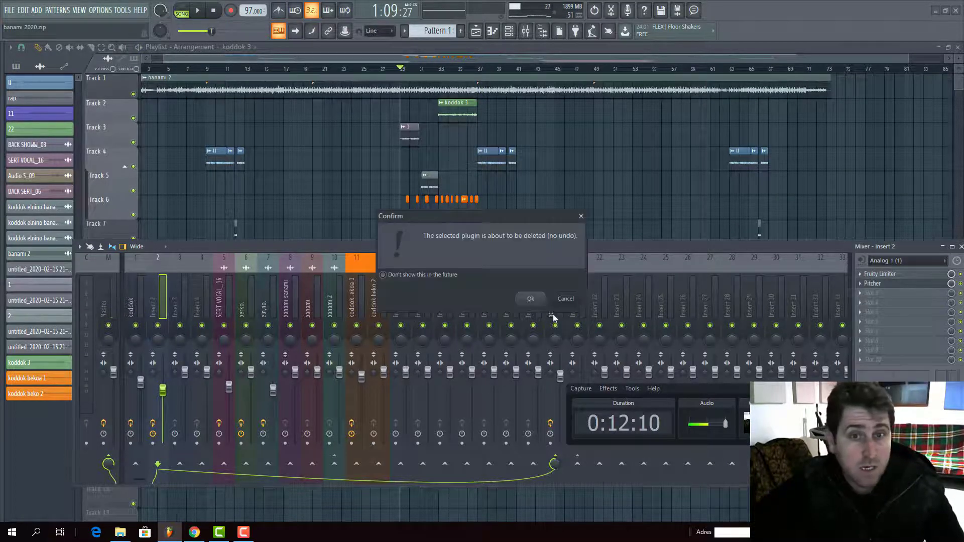
{"action": "left_click", "coordinate": [541, 301]}
Route the Insert 2 mixer track to Insert 21 and check the koddok track's routing.
{"action": "mouse_move", "coordinate": [667, 393]}
{"action": "left_mouse_down"}
{"action": "mouse_move", "coordinate": [715, 426]}
{"action": "mouse_move", "coordinate": [680, 402]}
{"action": "left_mouse_up"}
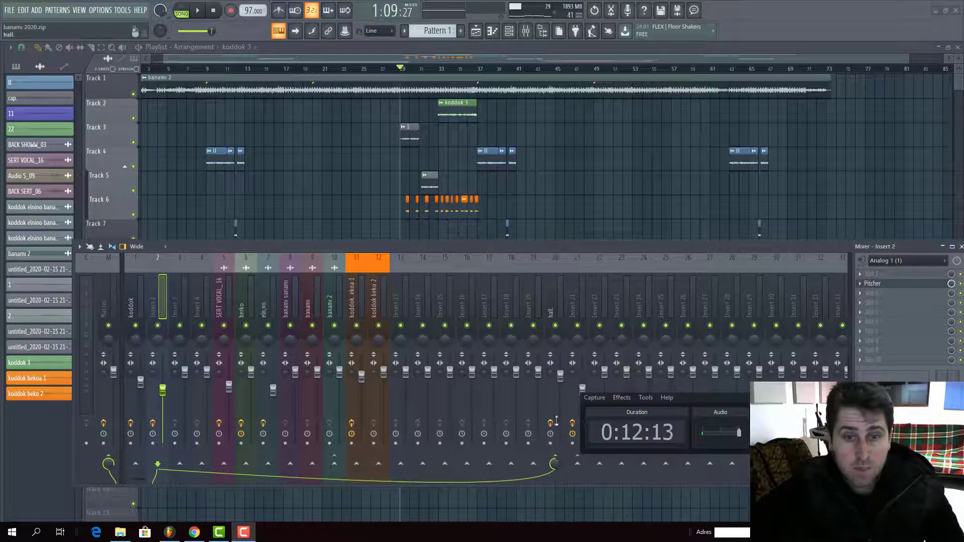
{"action": "left_click", "coordinate": [563, 300]}
{"action": "left_click", "coordinate": [162, 305]}
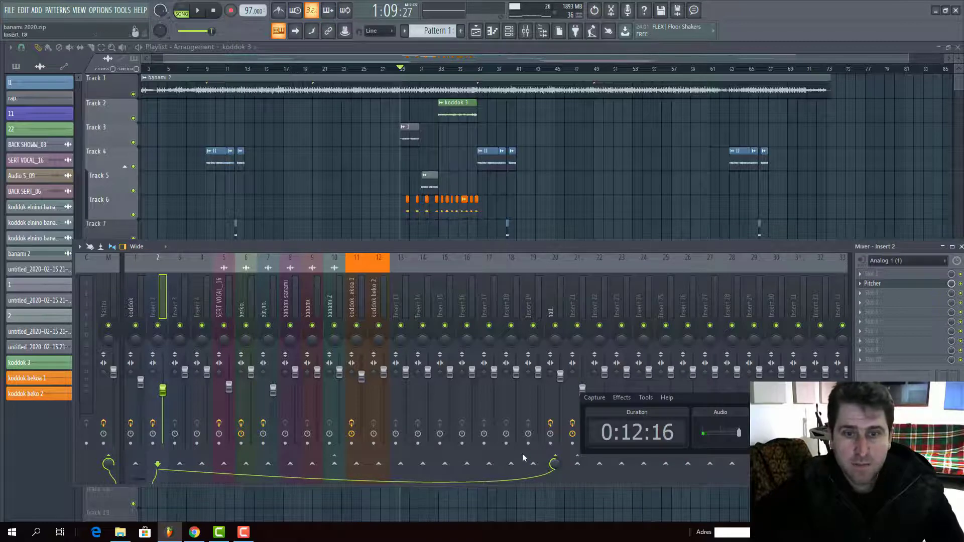
{"action": "left_click", "coordinate": [577, 464]}
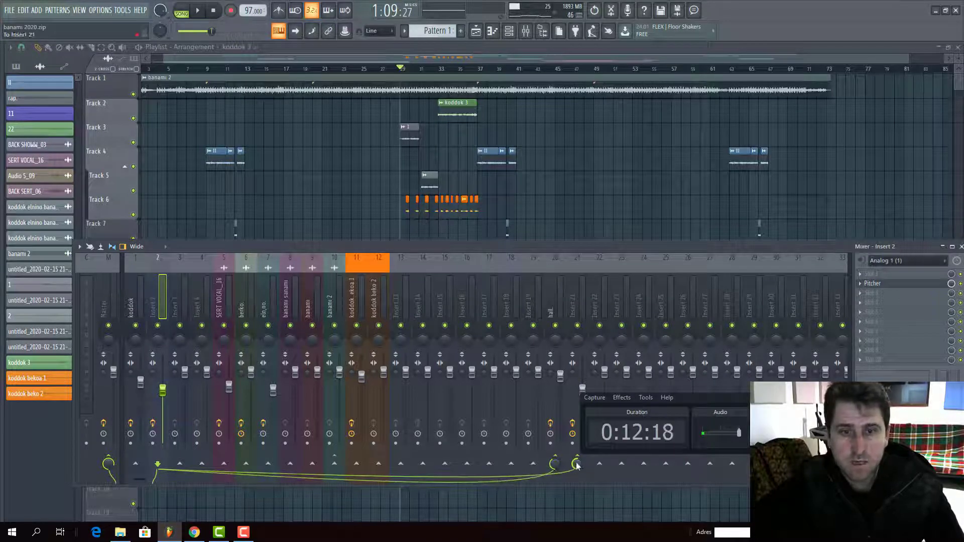
{"action": "left_click", "coordinate": [137, 301]}
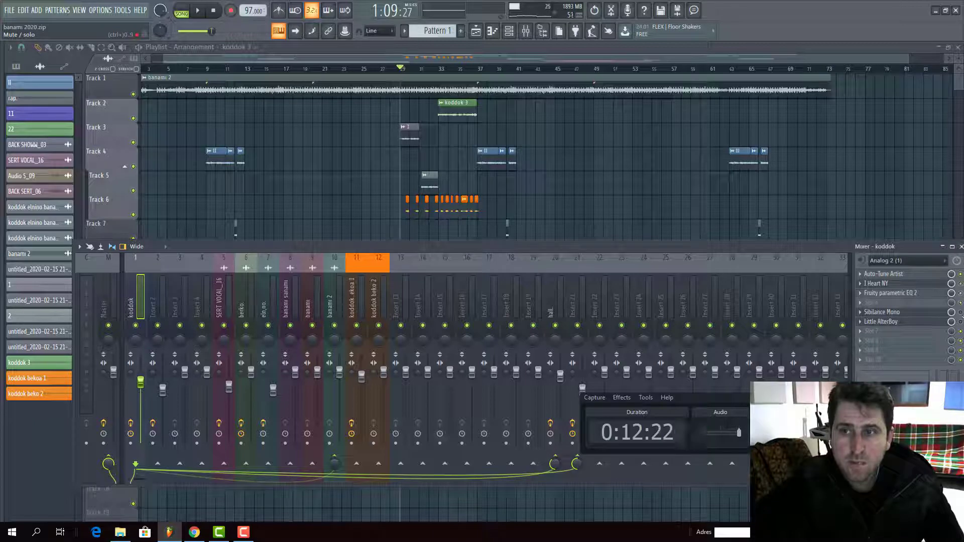
Slice the three long koddok elnino banami sanami clips on Tracks 15 to 17 at about bar 16 and delete their first parts.
{"action": "left_click", "coordinate": [397, 62]}
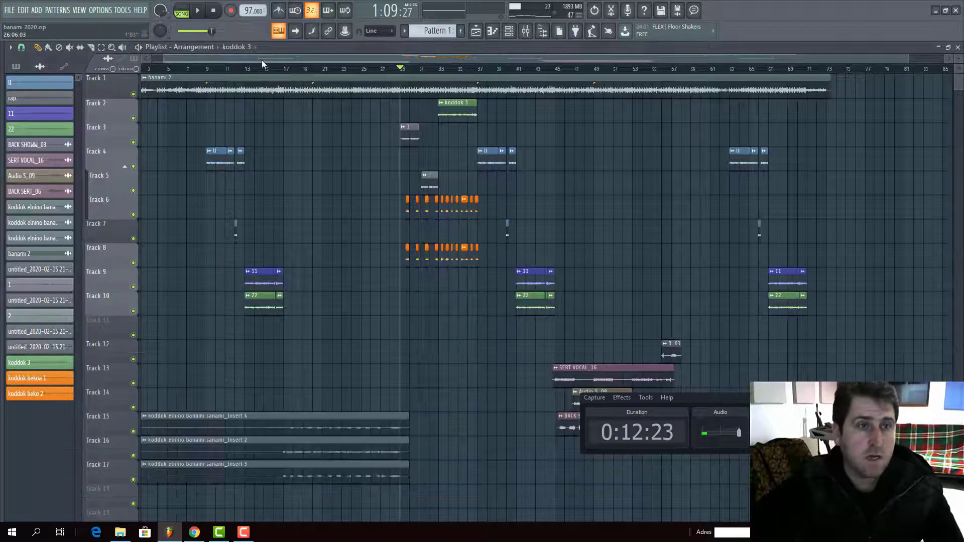
{"action": "left_click", "coordinate": [216, 68]}
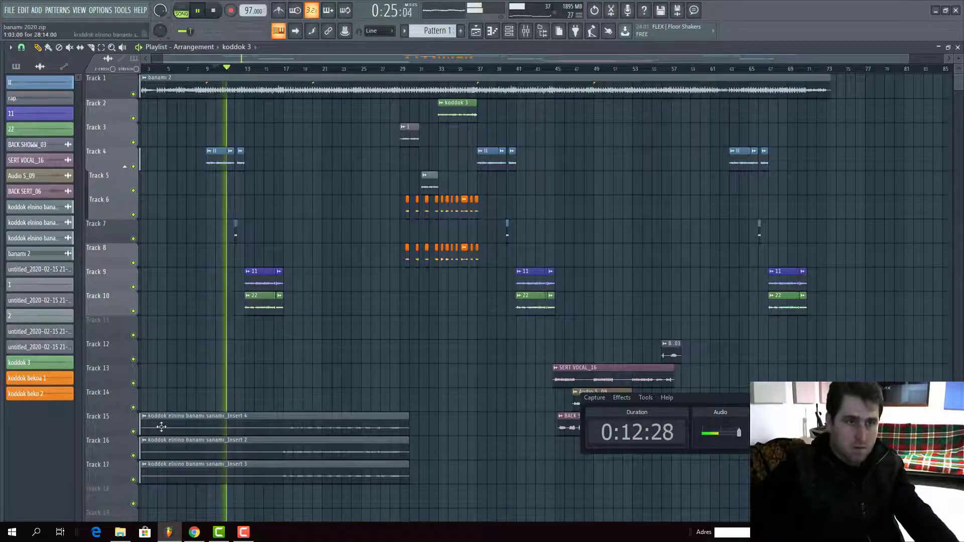
{"action": "scroll", "coordinate": [190, 333], "scroll_direction": "up", "scroll_amount": 2}
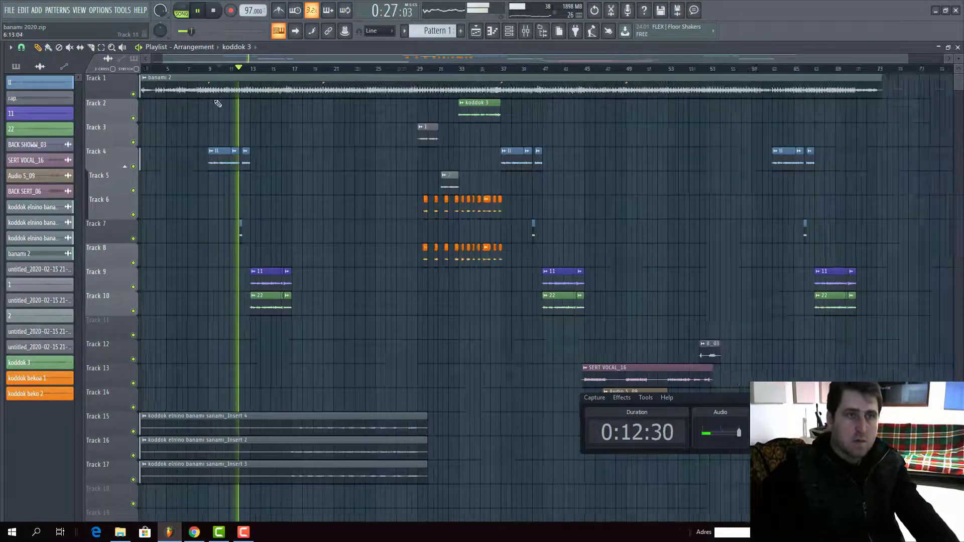
{"action": "scroll", "coordinate": [218, 103], "scroll_direction": "down", "scroll_amount": 1}
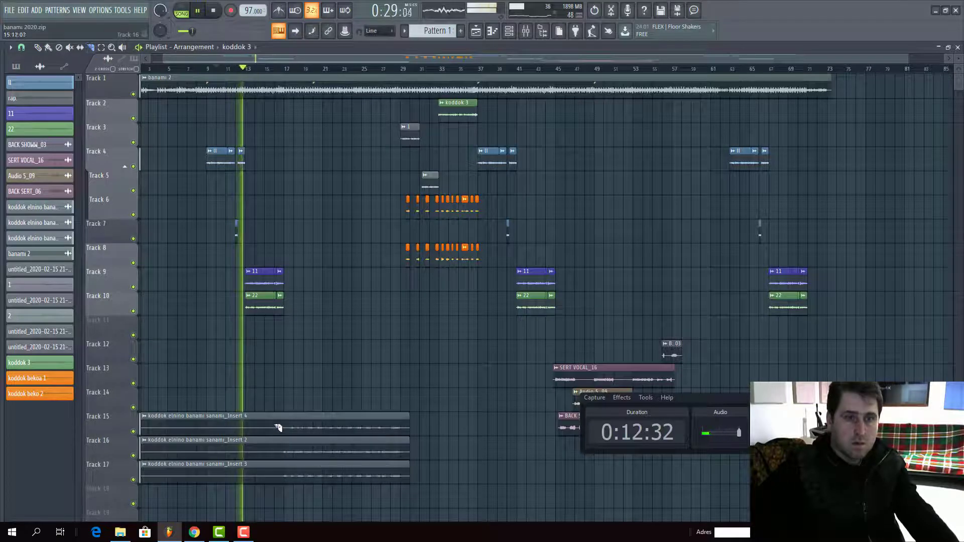
{"action": "left_click_drag", "start_coordinate": [276, 412], "coordinate": [278, 502]}
{"action": "left_click", "coordinate": [38, 48]}
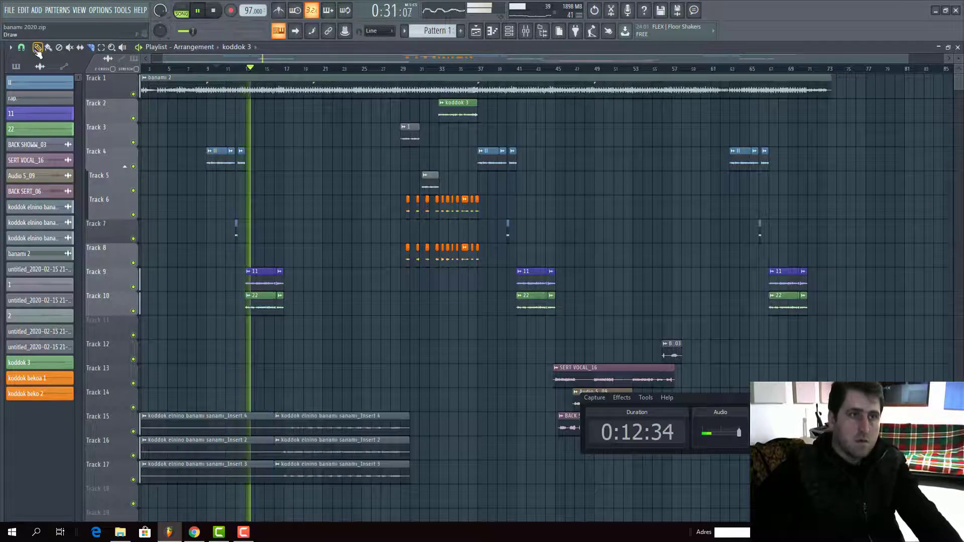
{"action": "right_click", "coordinate": [201, 419]}
{"action": "right_click", "coordinate": [200, 444]}
{"action": "right_click", "coordinate": [201, 467]}
Play the song from about bar 18 and bring the eln,no mixer track's effect chain into full view.
{"action": "left_click", "coordinate": [295, 70]}
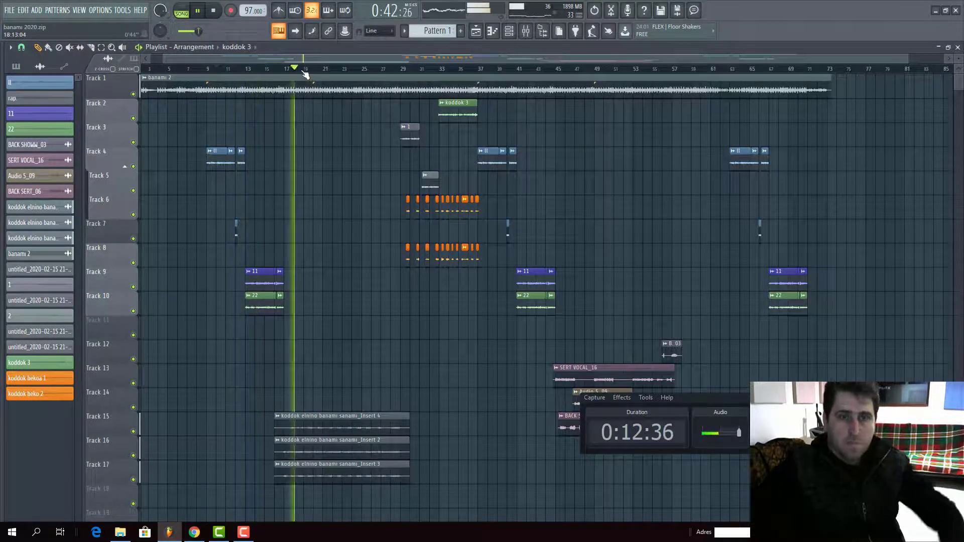
{"action": "left_click", "coordinate": [526, 34]}
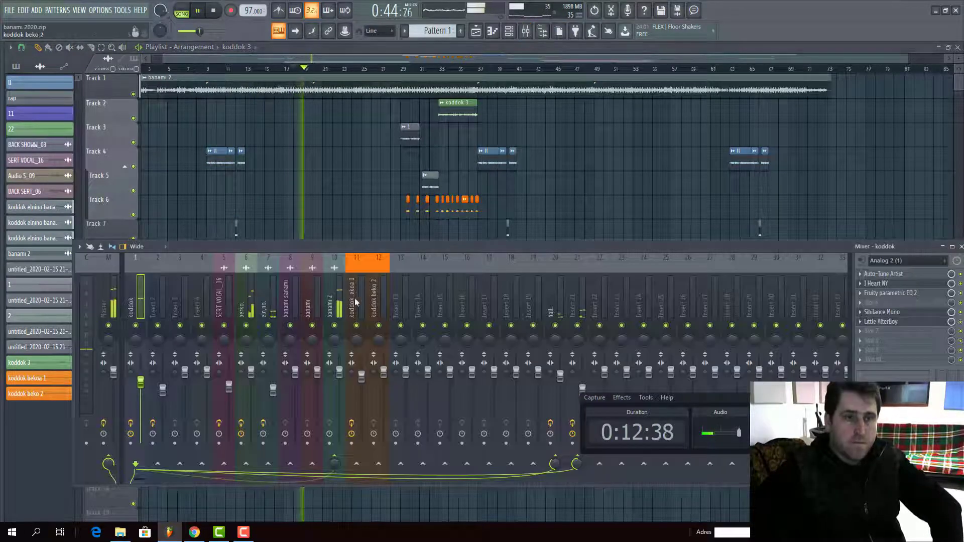
{"action": "left_click", "coordinate": [281, 307]}
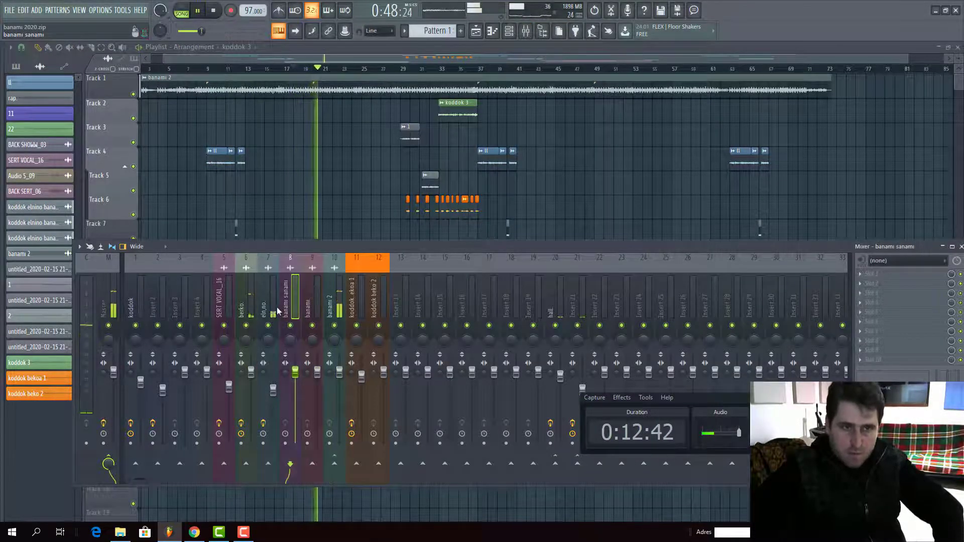
{"action": "left_click", "coordinate": [274, 309]}
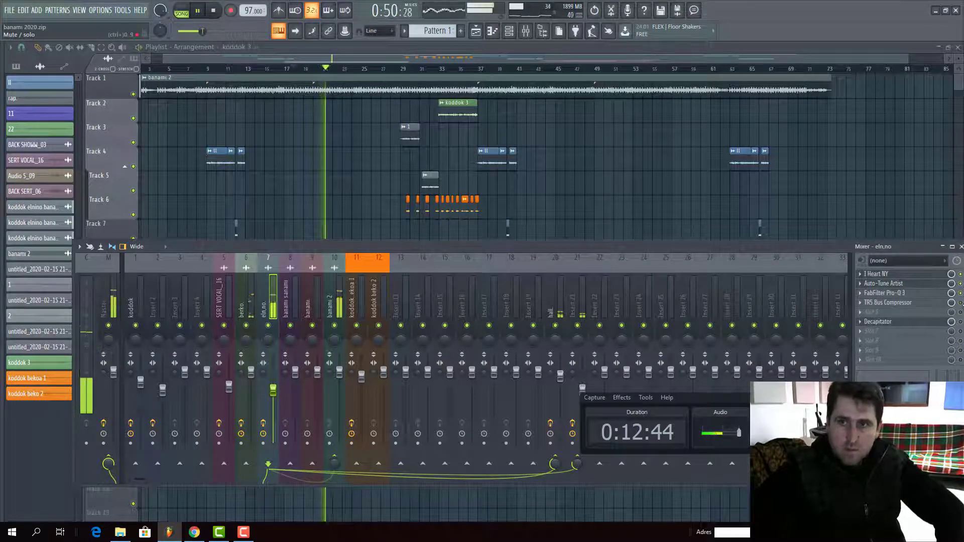
{"action": "left_click_drag", "start_coordinate": [737, 242], "coordinate": [613, 195]}
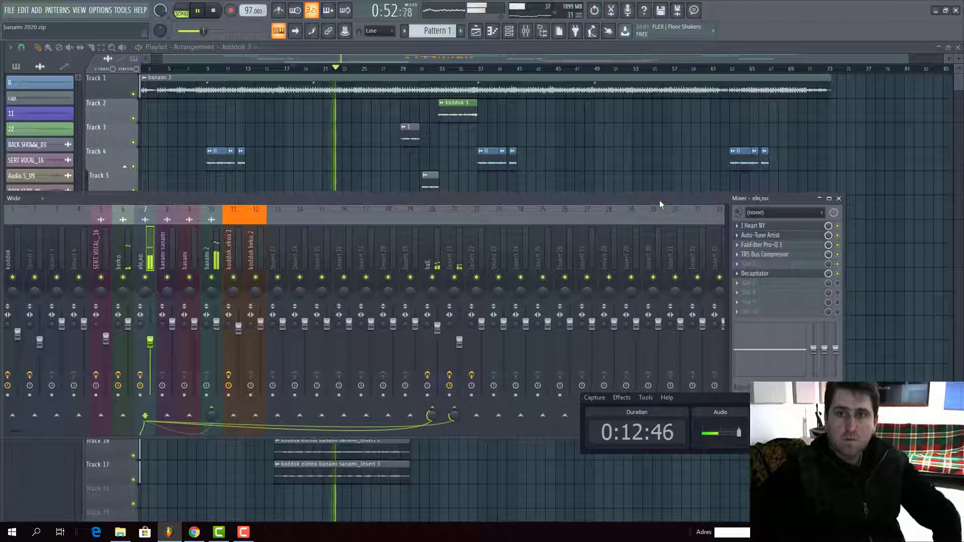
Check the Decapitator and TR5 Bus Compressor settings on the eln,no track during playback, and stop the song.
{"action": "left_click", "coordinate": [791, 274]}
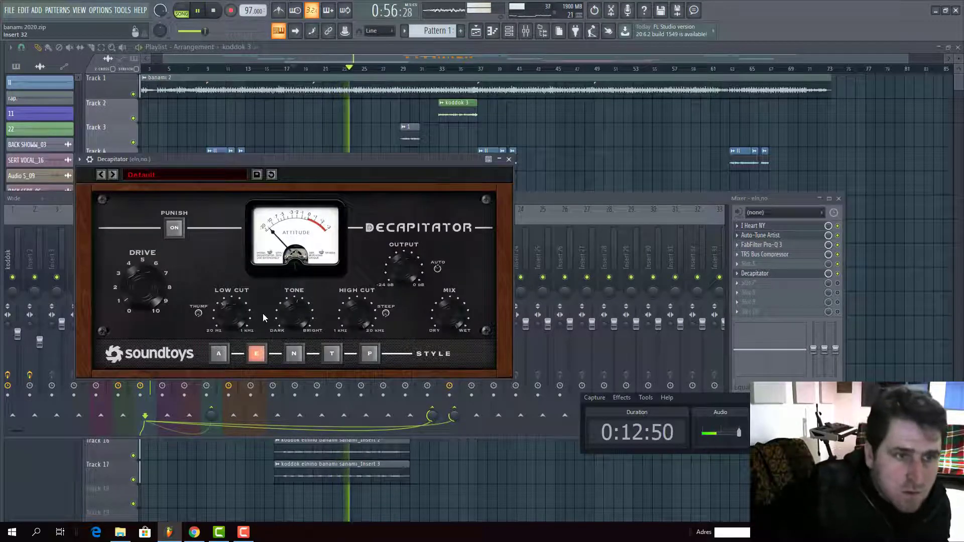
{"action": "left_click_drag", "start_coordinate": [297, 314], "coordinate": [306, 305]}
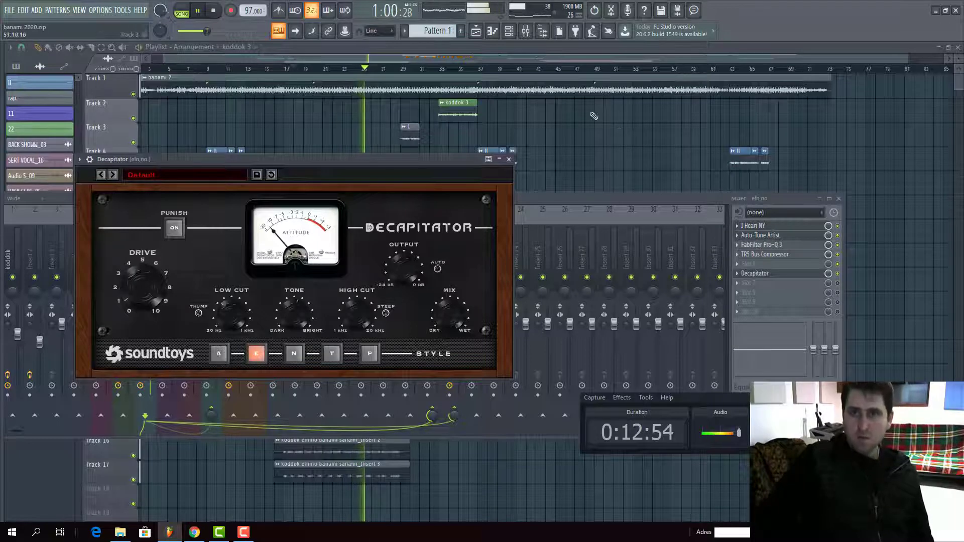
{"action": "left_click", "coordinate": [798, 255]}
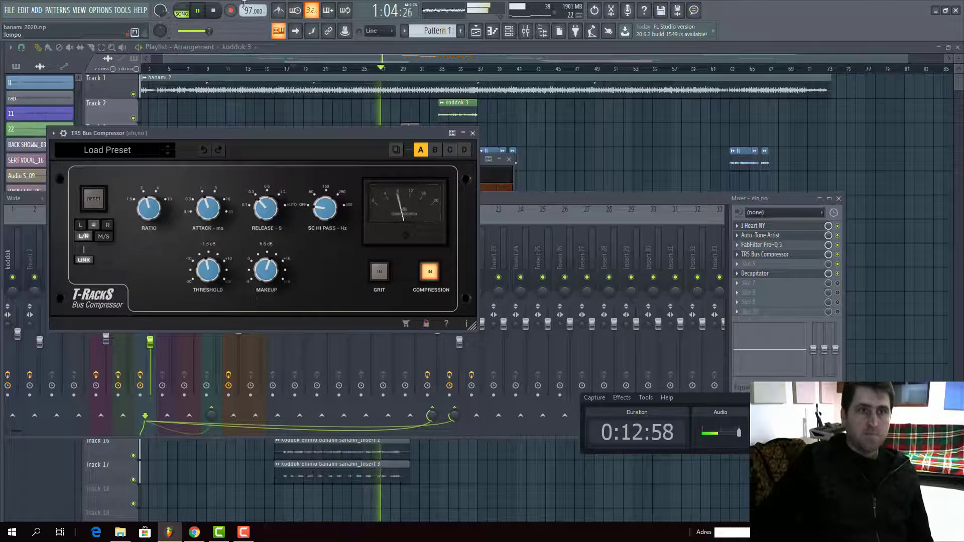
{"action": "key", "text": "space"}
Remove the eln,no mixer track's send to Insert 21 and select the banami 2 track.
{"action": "left_click", "coordinate": [508, 216]}
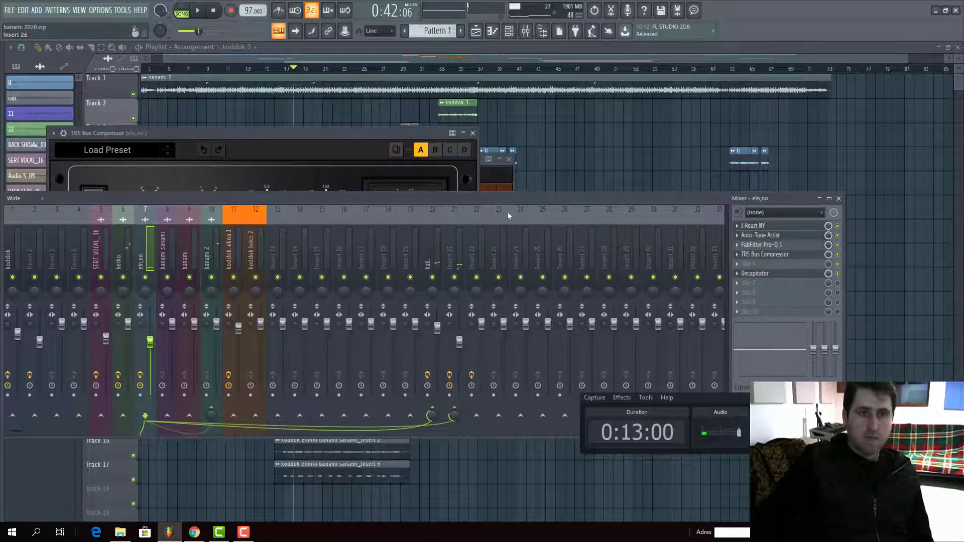
{"action": "left_click", "coordinate": [456, 415]}
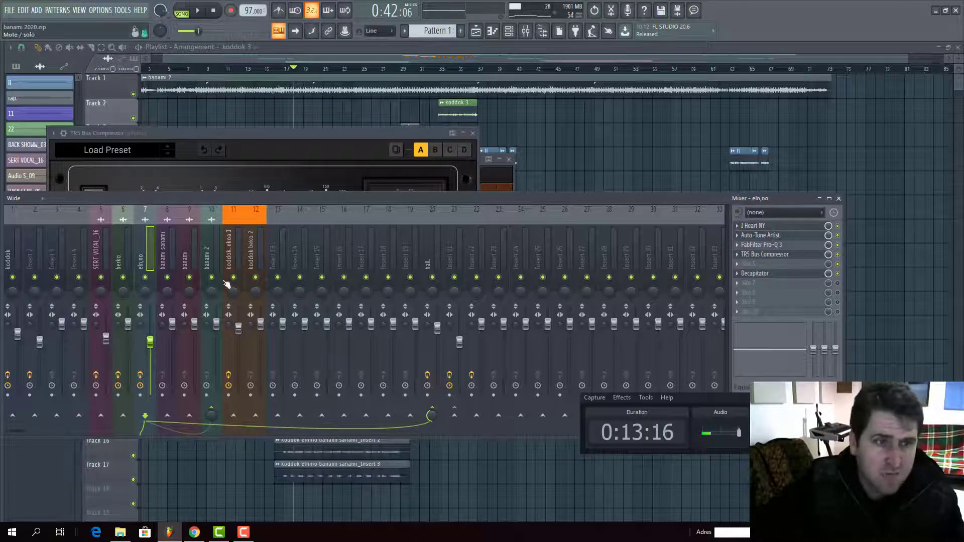
{"action": "left_click", "coordinate": [162, 308]}
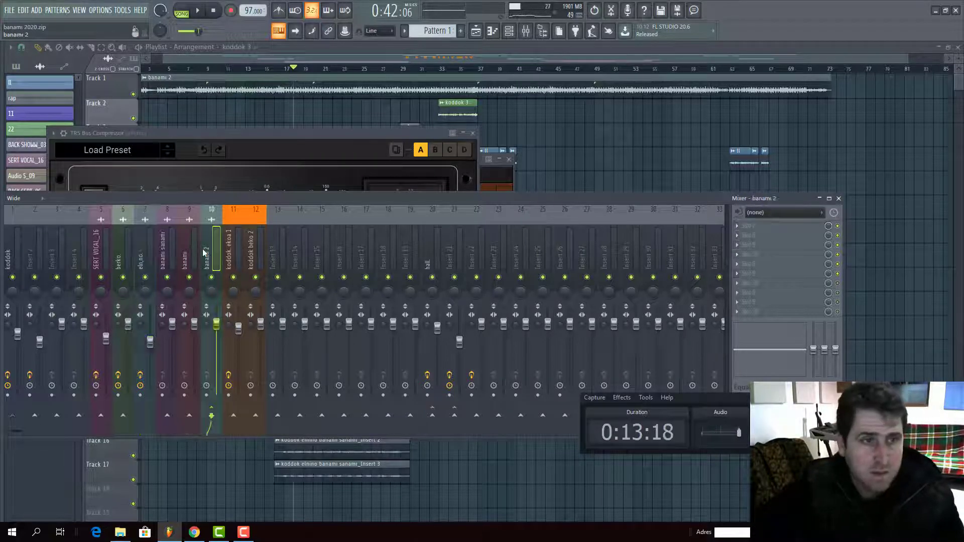
Remove the sends to the banami 2 mixer track from the eln,no and koddok tracks.
{"action": "left_click", "coordinate": [186, 255]}
{"action": "left_click", "coordinate": [134, 248]}
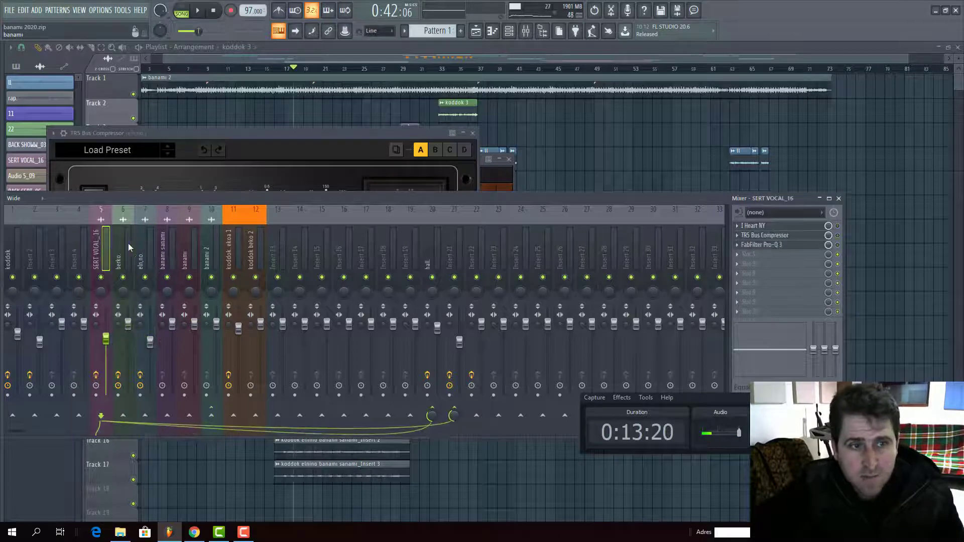
{"action": "left_click", "coordinate": [141, 242]}
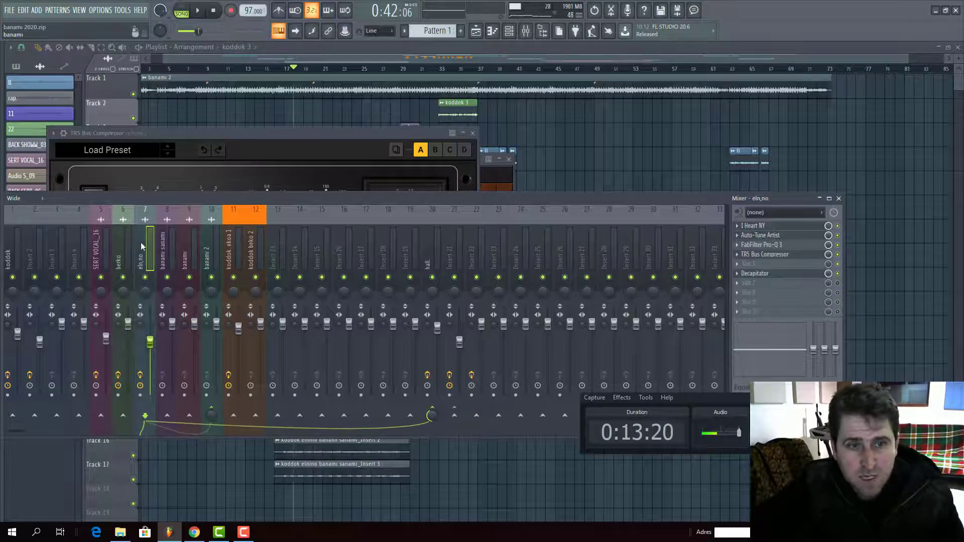
{"action": "left_click", "coordinate": [212, 414]}
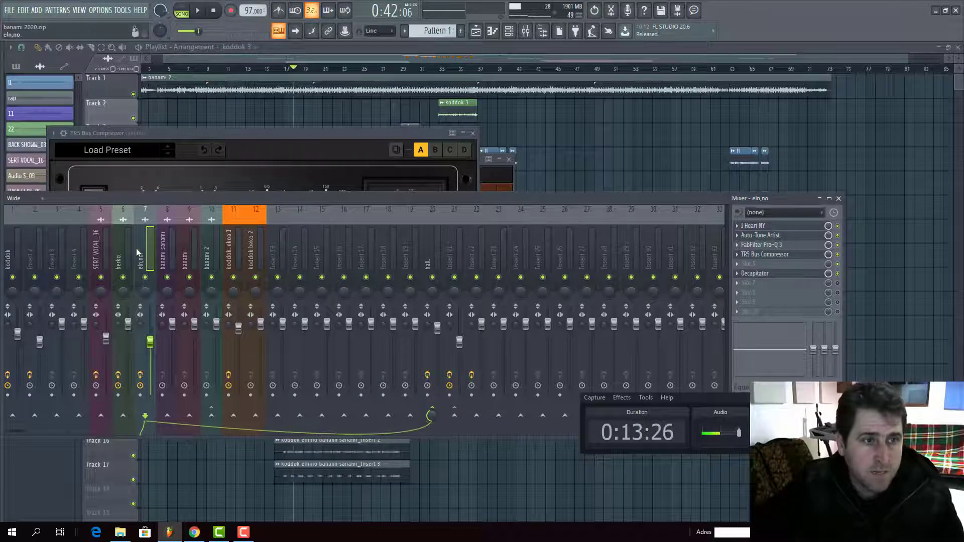
{"action": "left_click", "coordinate": [7, 253]}
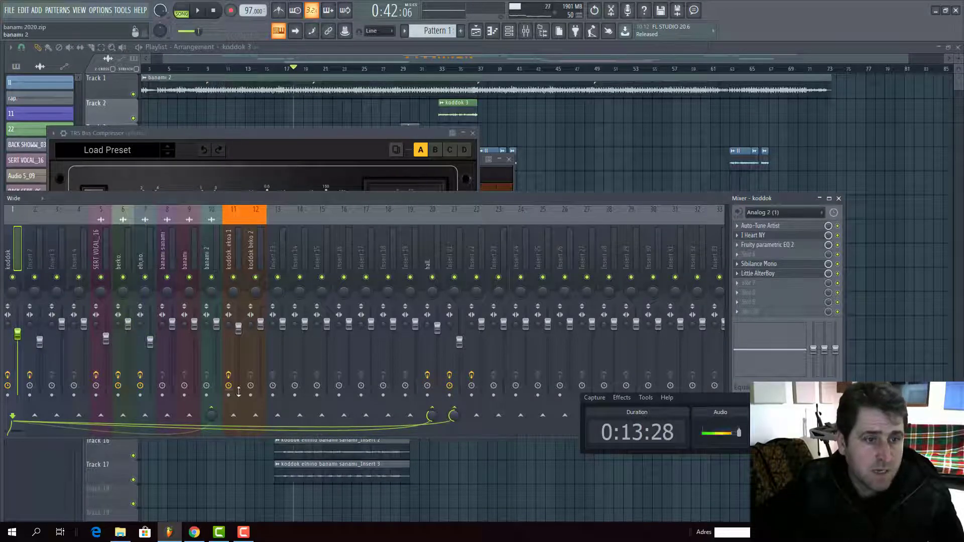
{"action": "left_click", "coordinate": [220, 408]}
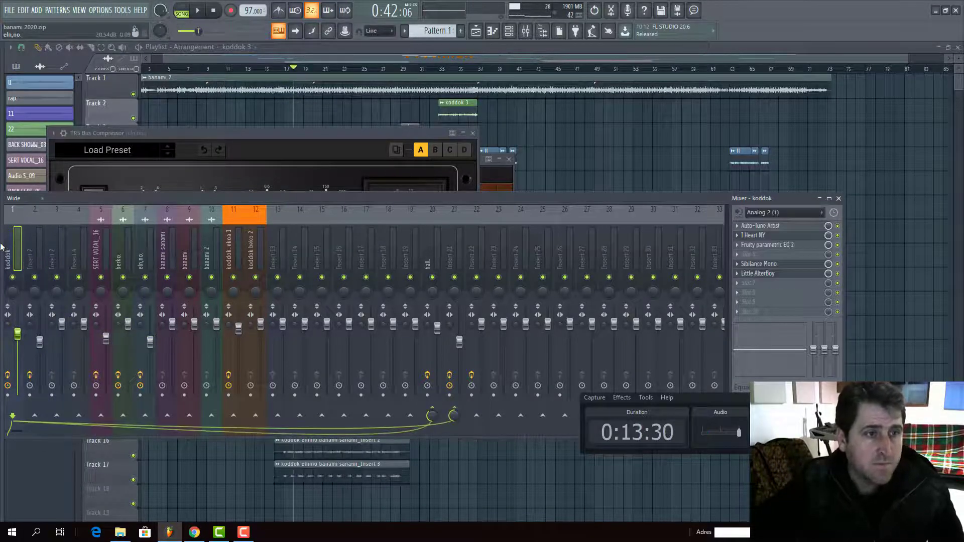
Bring the Master track into view and check the routing and effect slots of Insert 2 and mixer tracks 5, 6 and 9.
{"action": "left_click_drag", "start_coordinate": [77, 194], "coordinate": [156, 194]}
{"action": "left_click", "coordinate": [128, 228]}
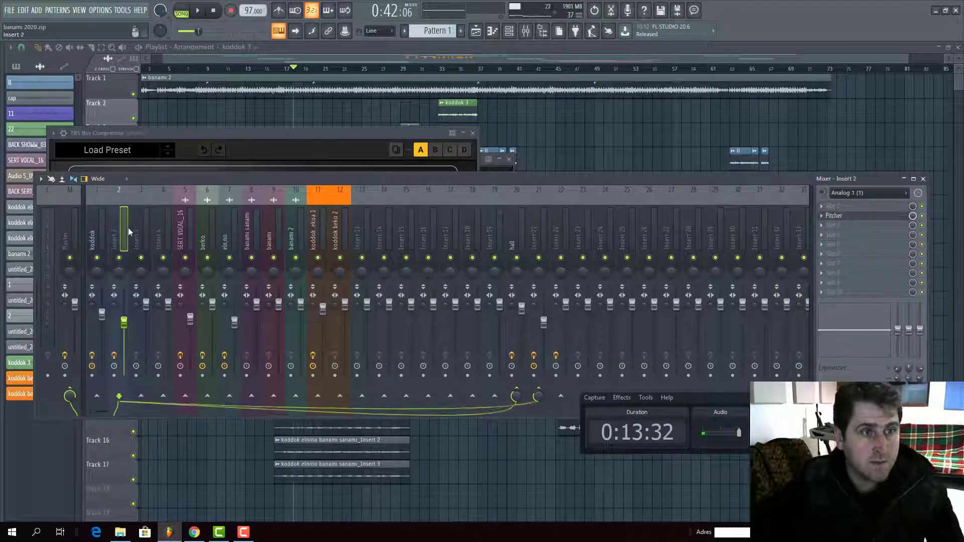
{"action": "left_click", "coordinate": [185, 231]}
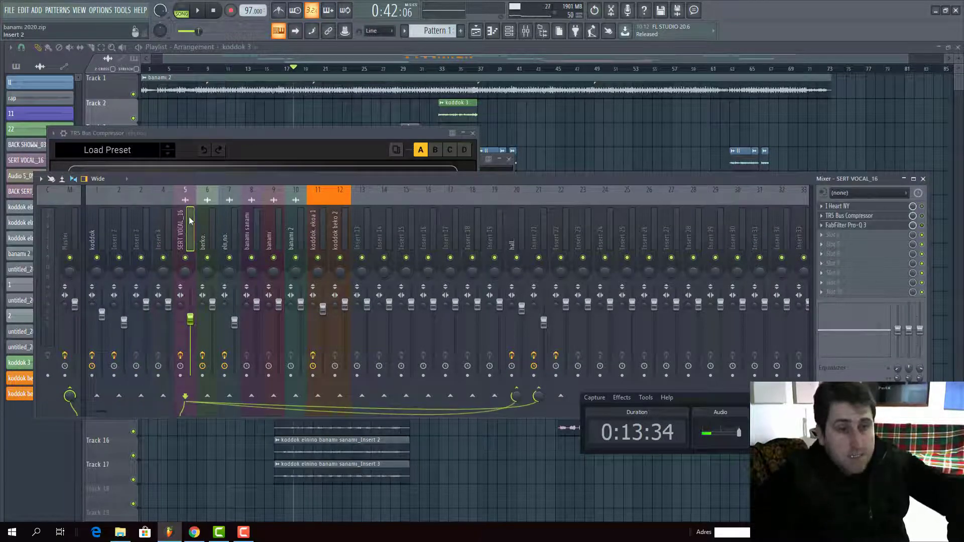
{"action": "left_click", "coordinate": [213, 241]}
{"action": "left_click", "coordinate": [276, 232]}
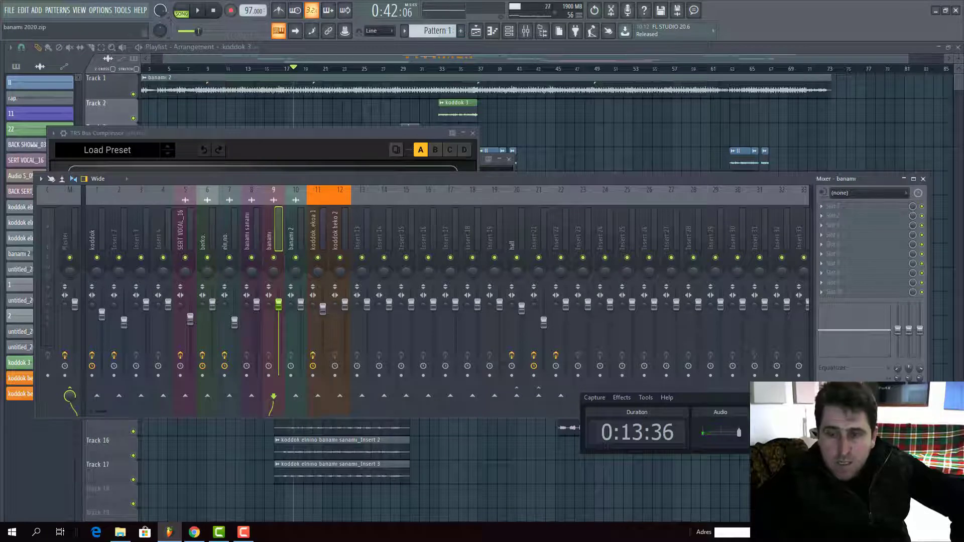
{"action": "left_click", "coordinate": [729, 402]}
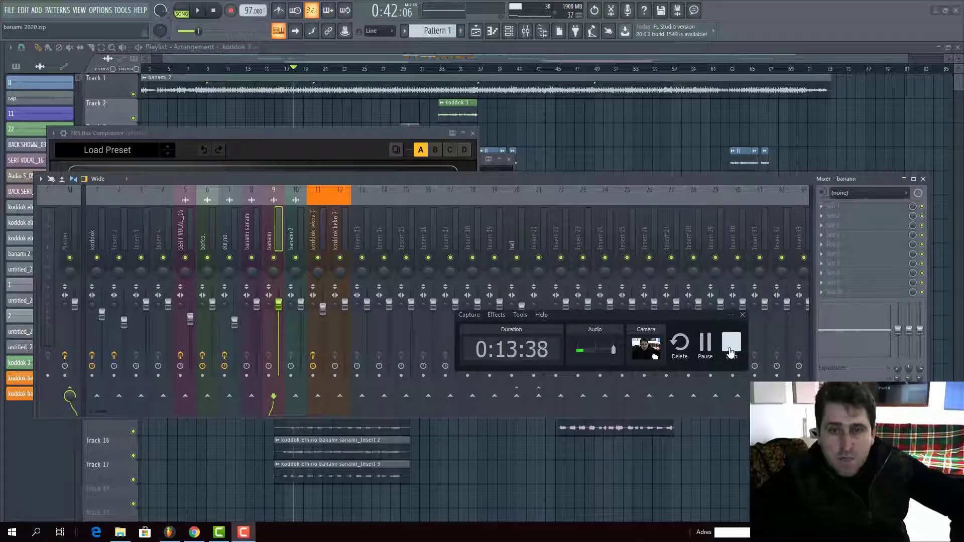